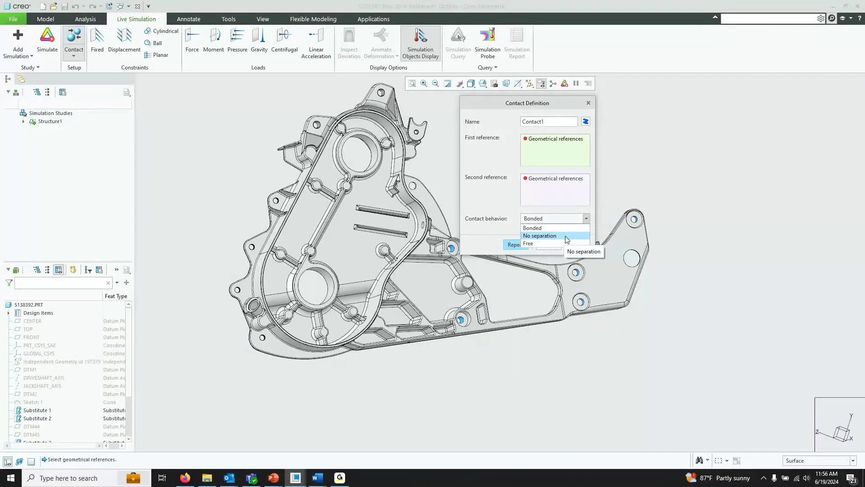
Step: Examine the contact behavior options in the contact definition and close it without creating a contact
{"action": "left_click", "coordinate": [587, 218]}
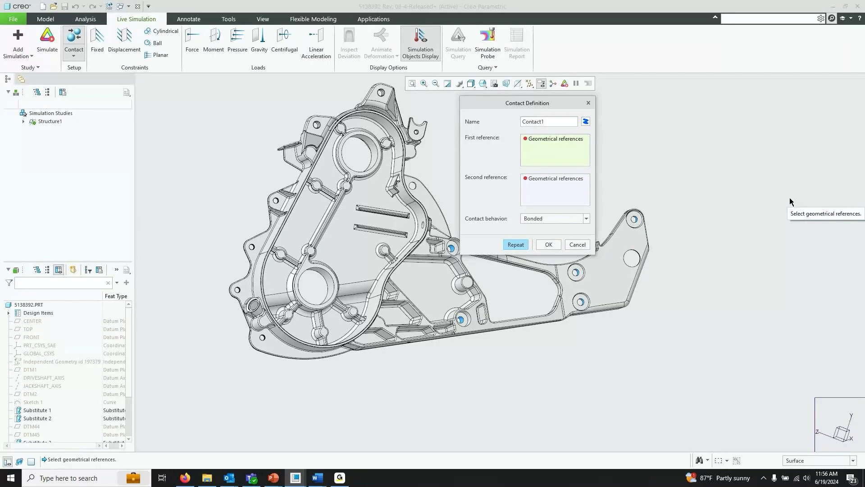
{"action": "left_click", "coordinate": [575, 218]}
{"action": "left_click", "coordinate": [575, 219]}
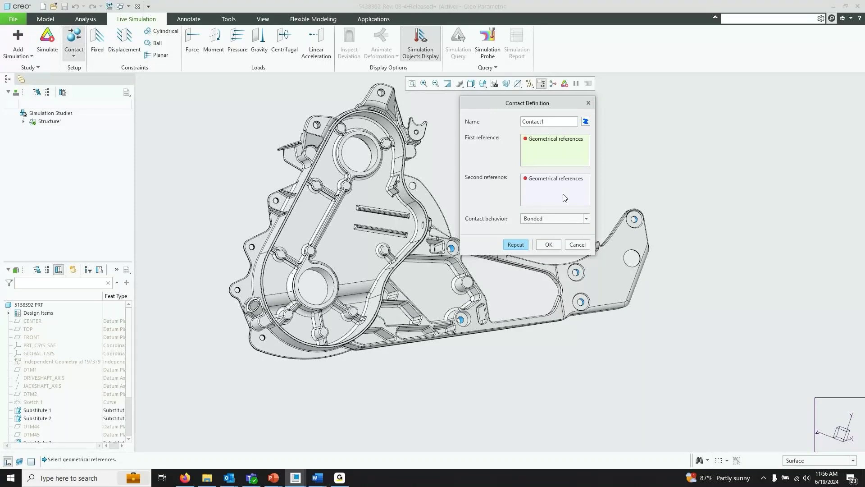
{"action": "left_click", "coordinate": [587, 219]}
{"action": "left_click", "coordinate": [587, 219]}
{"action": "left_click", "coordinate": [589, 103]}
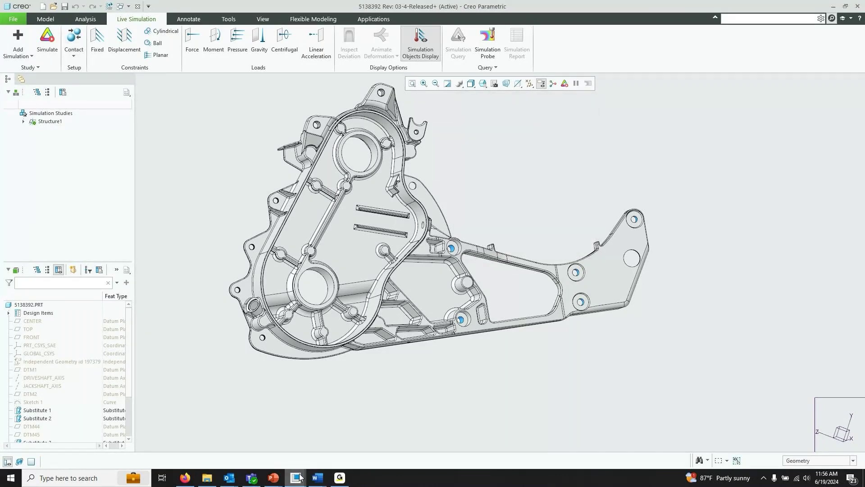
{"action": "left_click", "coordinate": [341, 479]}
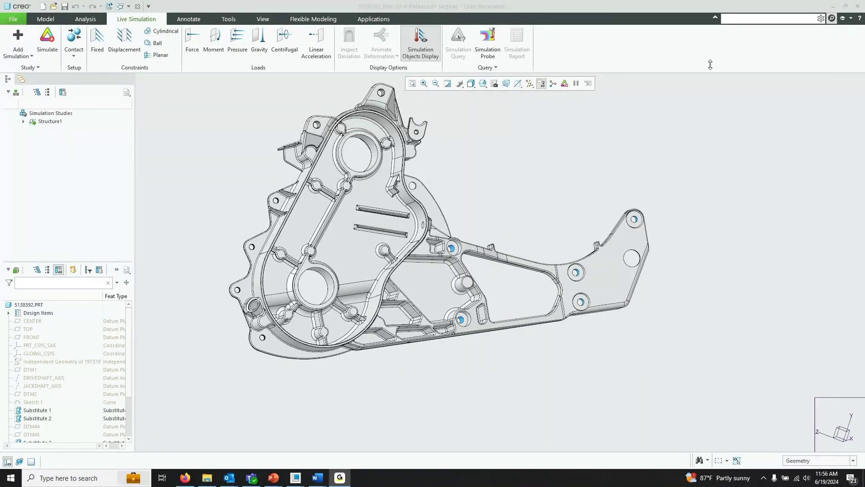
{"action": "left_click", "coordinate": [158, 220]}
{"action": "scroll", "coordinate": [234, 210], "scroll_direction": "down", "scroll_amount": 2}
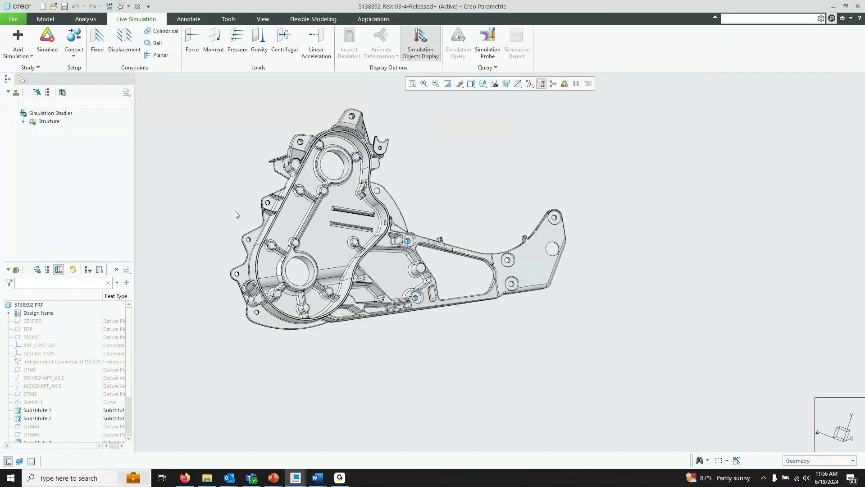
{"action": "scroll", "coordinate": [574, 334], "scroll_direction": "down", "scroll_amount": 2}
{"action": "scroll", "coordinate": [241, 262], "scroll_direction": "up", "scroll_amount": 1}
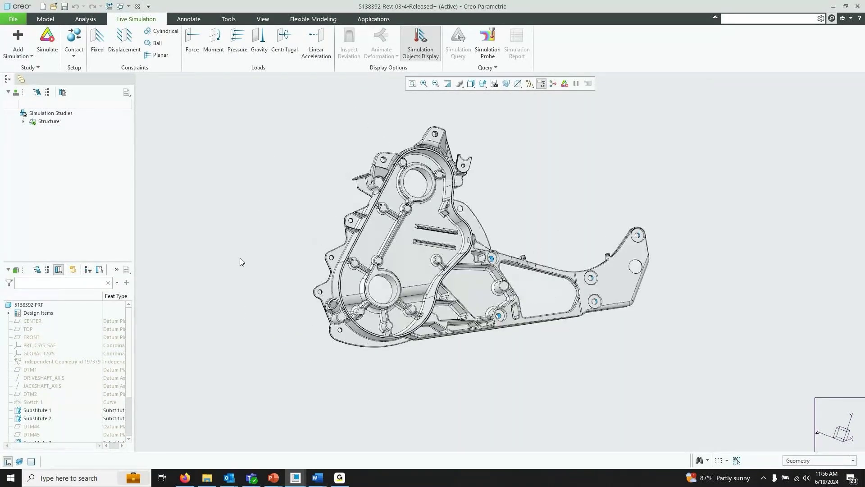
{"action": "left_click", "coordinate": [48, 23]}
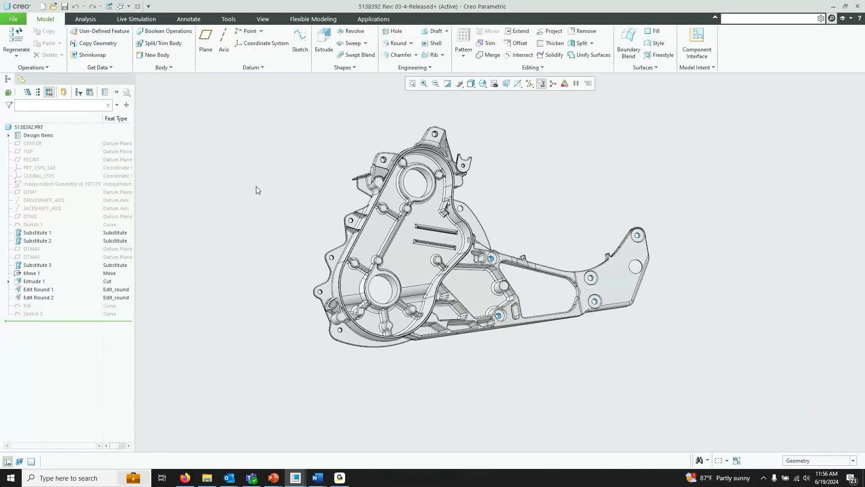
{"action": "mouse_move", "coordinate": [466, 213]}
{"action": "middle_mouse_down"}
{"action": "mouse_move", "coordinate": [622, 213]}
{"action": "mouse_move", "coordinate": [345, 203]}
{"action": "middle_mouse_up"}
{"action": "left_click", "coordinate": [130, 20]}
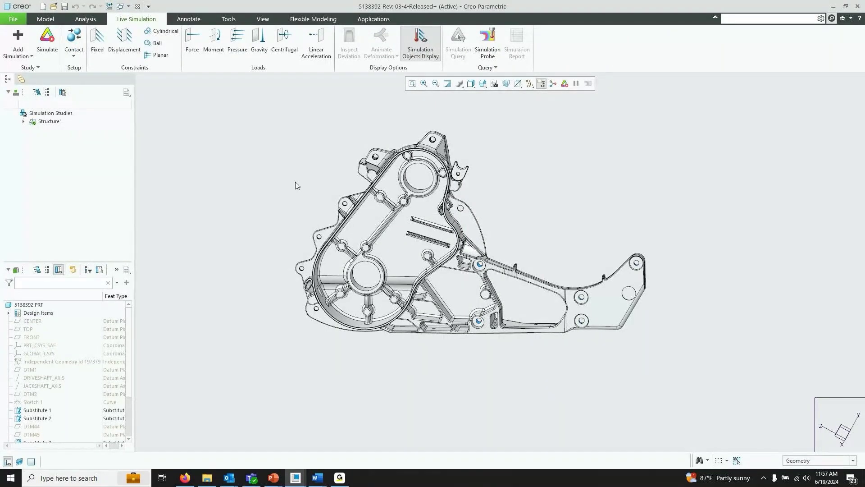
Step: Add a new structure simulation study to the model
{"action": "left_click", "coordinate": [19, 43]}
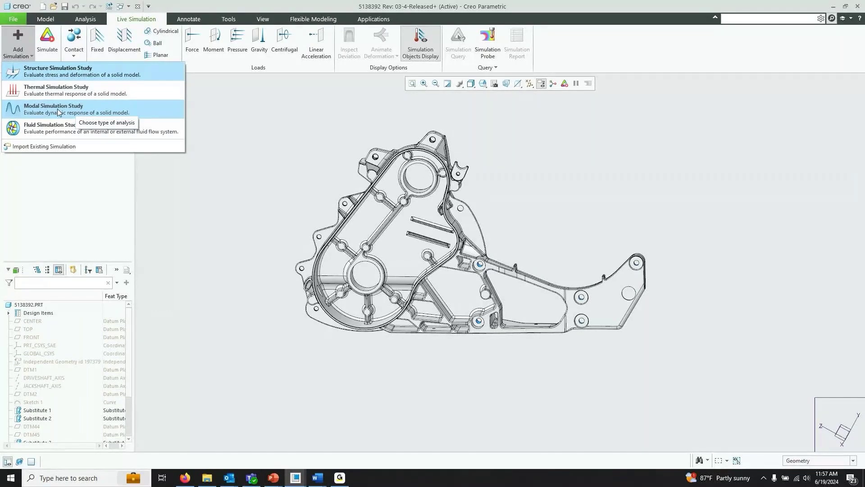
{"action": "left_click", "coordinate": [58, 71]}
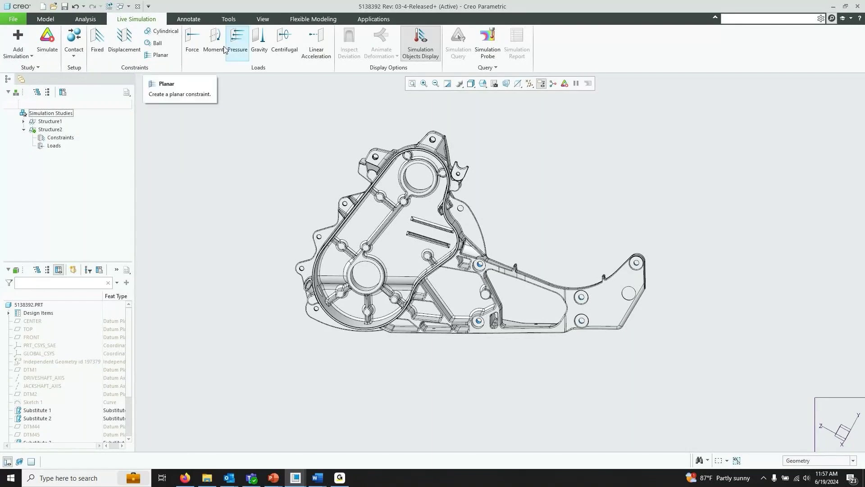
{"action": "left_click", "coordinate": [192, 41]}
{"action": "middle_click_drag", "start_coordinate": [241, 141], "coordinate": [247, 141]}
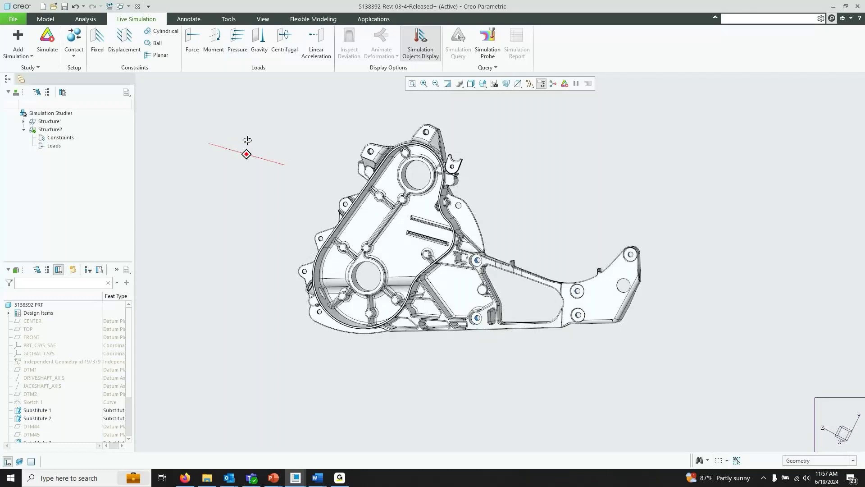
Step: Apply a fixed constraint to the inner cylindrical surface of the housing's lower bearing bore
{"action": "left_click", "coordinate": [97, 44]}
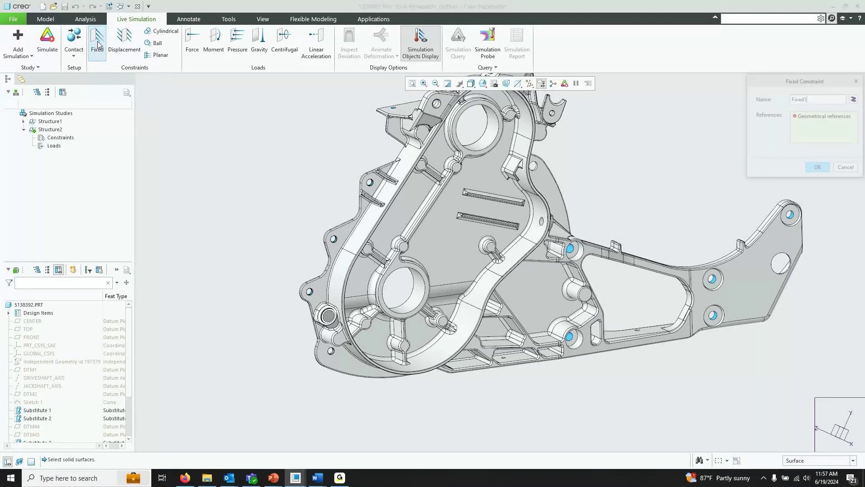
{"action": "left_click", "coordinate": [406, 286]}
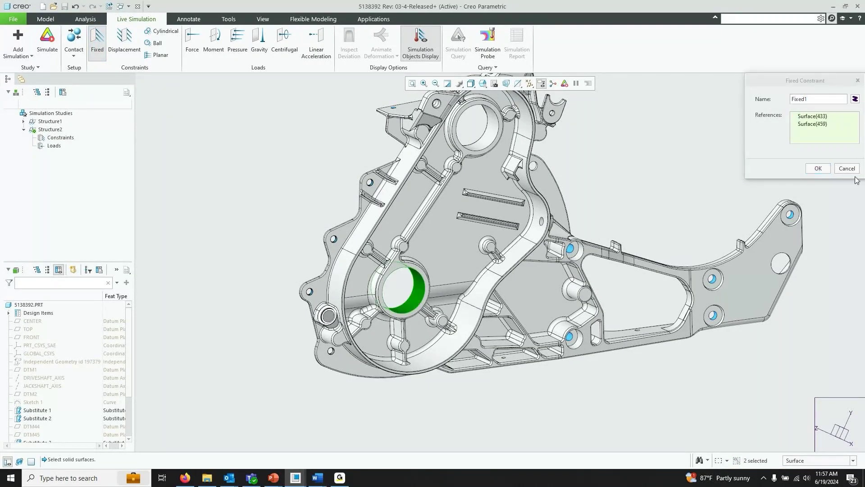
{"action": "left_click", "coordinate": [818, 169]}
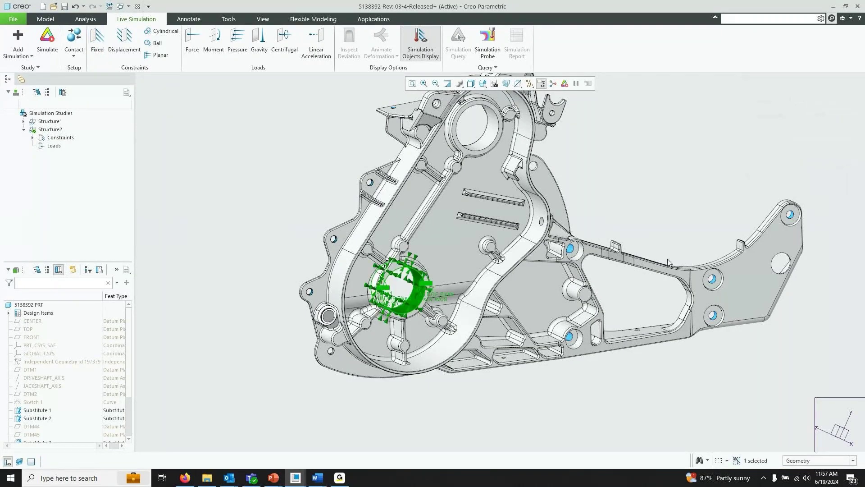
{"action": "left_click", "coordinate": [259, 172]}
Step: Start a force load on the inner surface of the upper bearing bore, using PRT_CSYS_SAE as its coordinate system
{"action": "scroll", "coordinate": [451, 379], "scroll_direction": "down", "scroll_amount": 2}
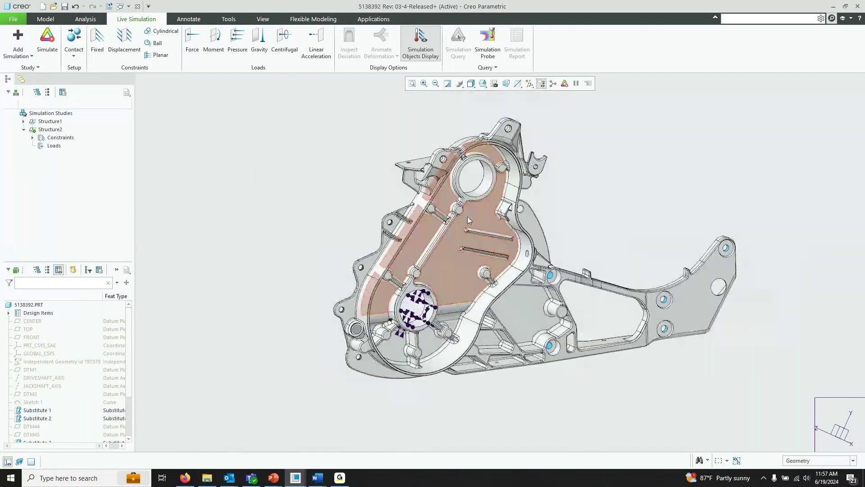
{"action": "scroll", "coordinate": [467, 216], "scroll_direction": "up", "scroll_amount": 3}
{"action": "scroll", "coordinate": [455, 195], "scroll_direction": "down", "scroll_amount": 1}
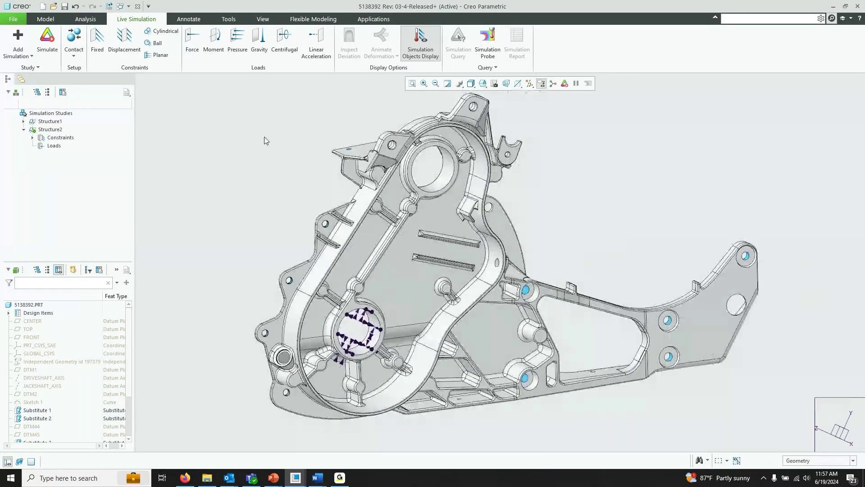
{"action": "scroll", "coordinate": [433, 167], "scroll_direction": "up", "scroll_amount": 1}
{"action": "left_click", "coordinate": [446, 176]}
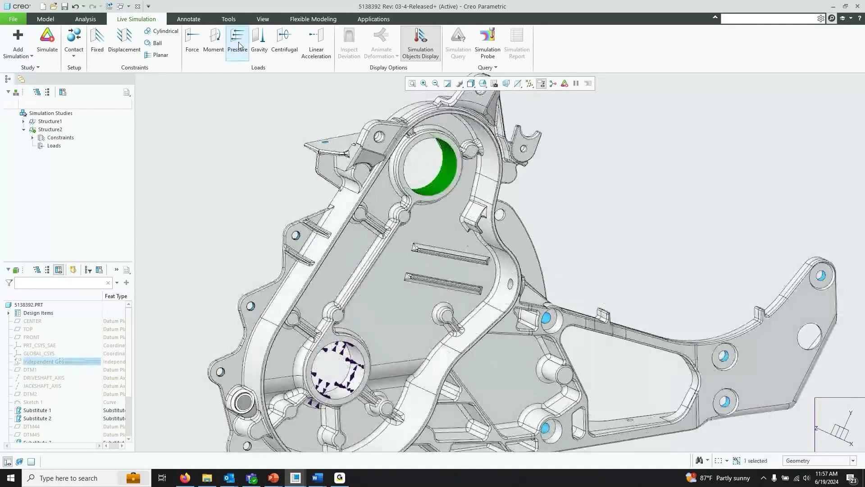
{"action": "left_click", "coordinate": [192, 41]}
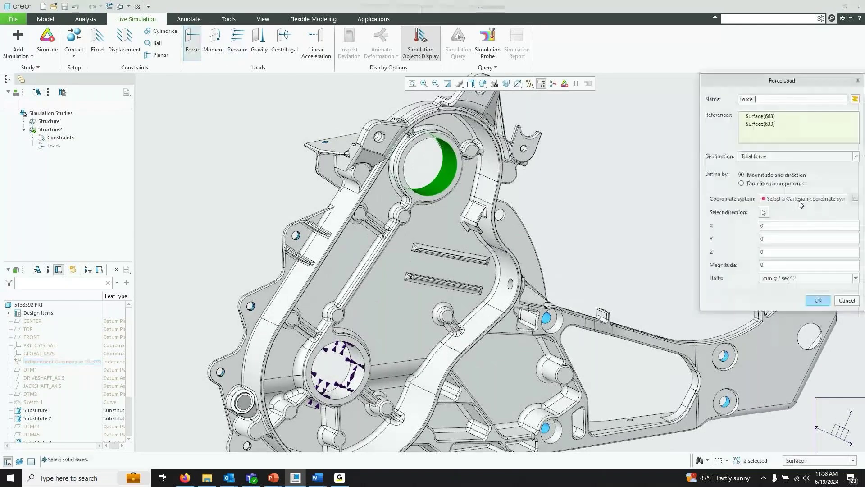
{"action": "left_click", "coordinate": [801, 201]}
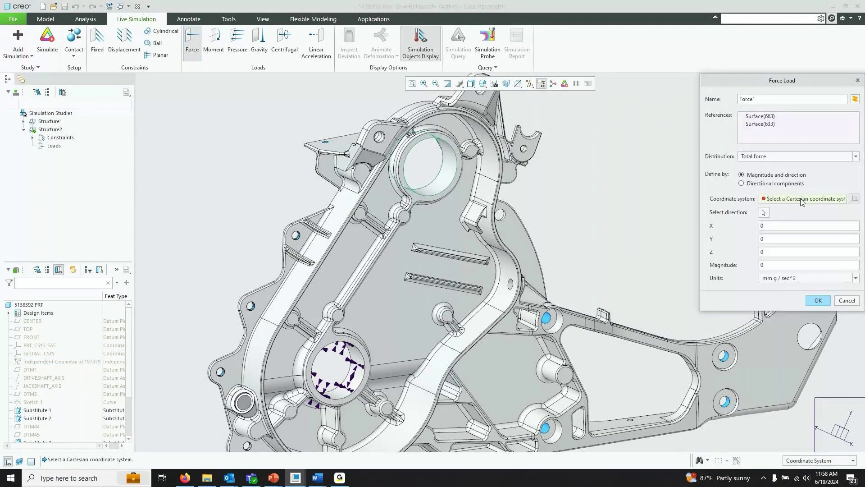
{"action": "left_click", "coordinate": [44, 346]}
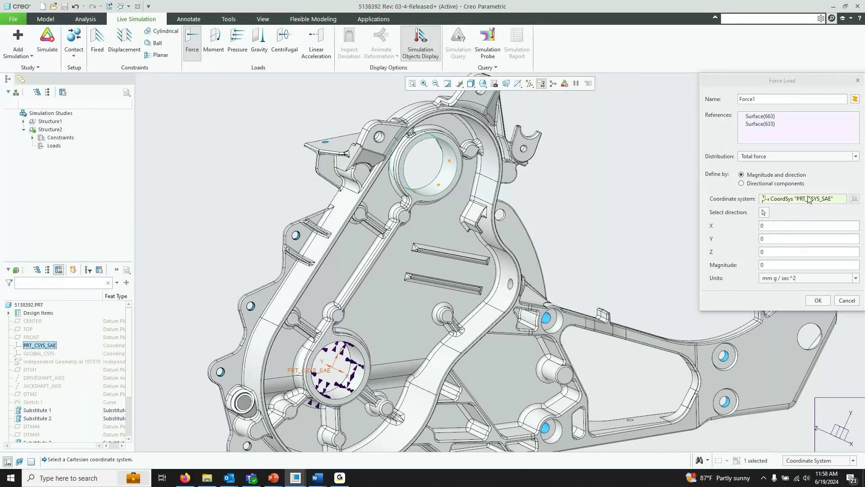
Step: Define the upper bore's force by directional components with Y -1200 and Z -600 in N, and create the load
{"action": "left_click", "coordinate": [742, 184]}
{"action": "left_click", "coordinate": [766, 225]}
{"action": "type", "text": "-"}
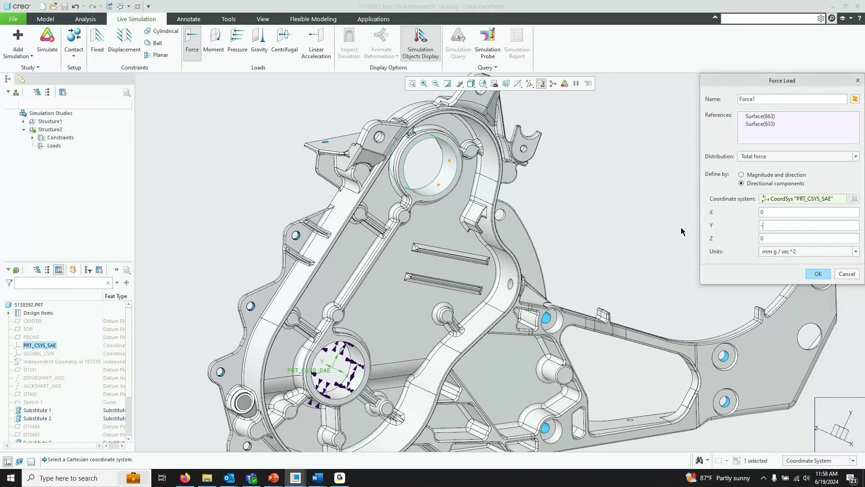
{"action": "type", "text": "1200"}
{"action": "key", "text": "Tab"}
{"action": "type", "text": "-600"}
{"action": "left_click", "coordinate": [781, 253]}
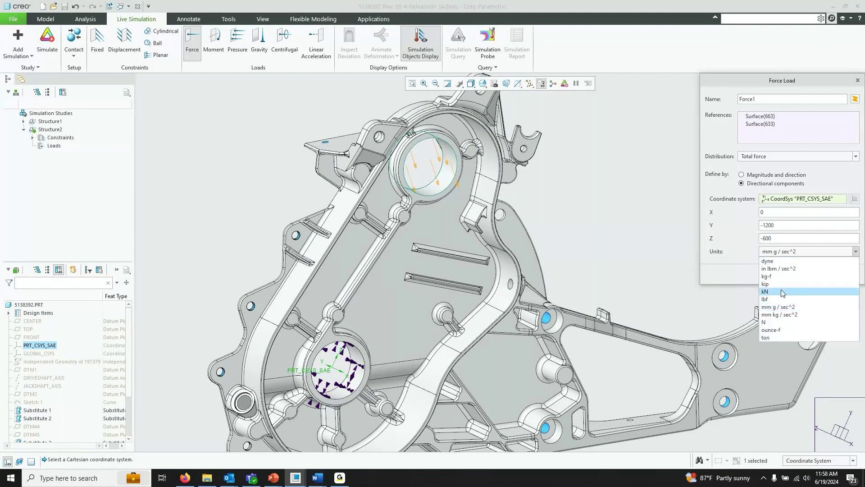
{"action": "left_click", "coordinate": [766, 322]}
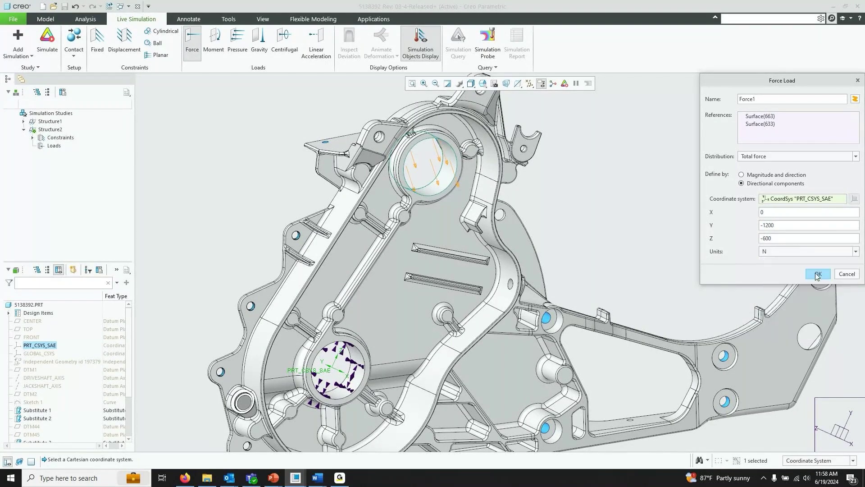
{"action": "left_click", "coordinate": [813, 273]}
Step: Select the inner surfaces of the three mounting holes at the arm's far end and start a force load on them
{"action": "scroll", "coordinate": [685, 210], "scroll_direction": "up", "scroll_amount": 3}
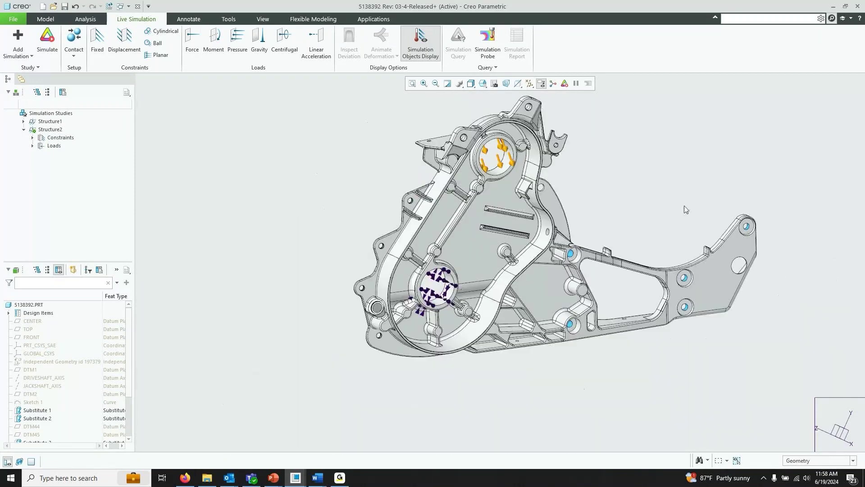
{"action": "scroll", "coordinate": [685, 270], "scroll_direction": "down", "scroll_amount": 5}
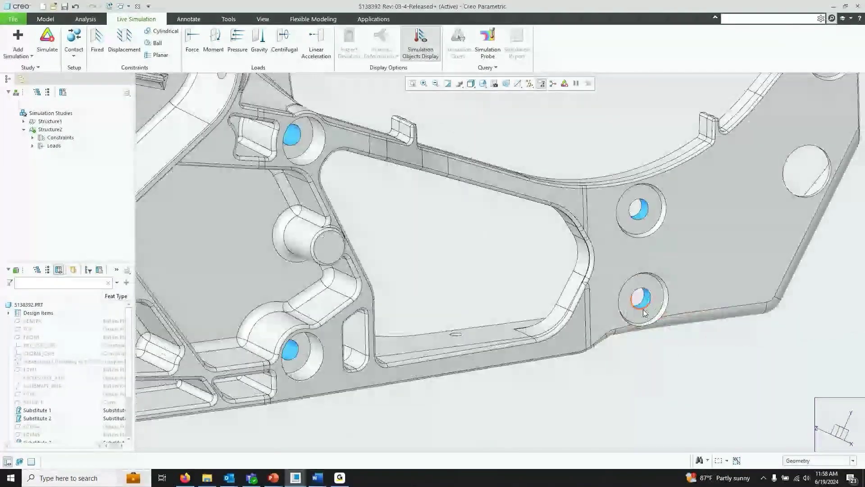
{"action": "left_click", "coordinate": [643, 309]}
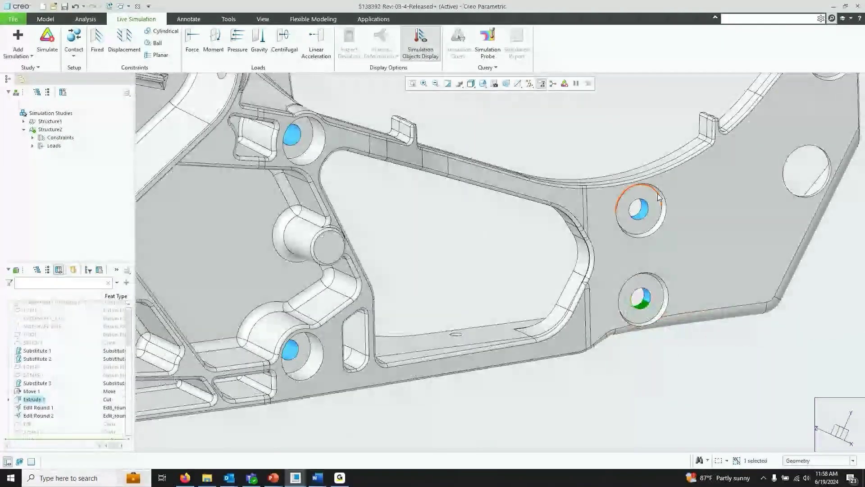
{"action": "left_click", "coordinate": [643, 218], "text": "ctrl"}
{"action": "scroll", "coordinate": [578, 283], "scroll_direction": "up", "scroll_amount": 6}
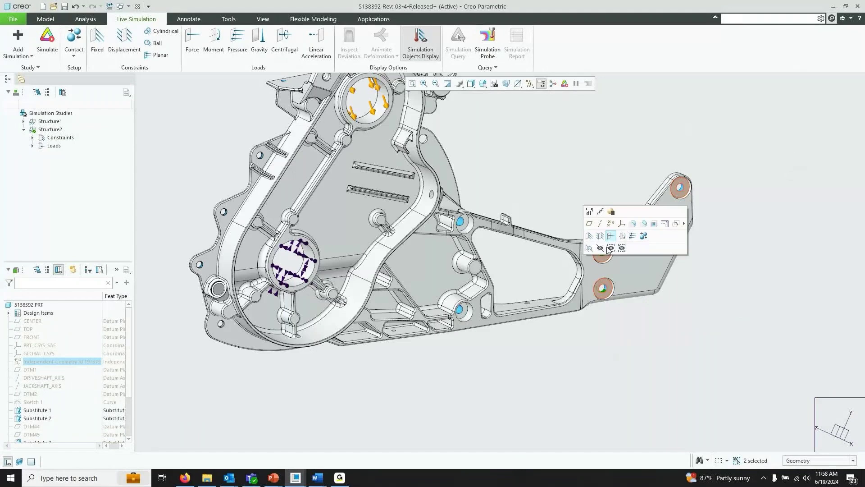
{"action": "left_click", "coordinate": [681, 187], "text": "ctrl"}
{"action": "scroll", "coordinate": [714, 203], "scroll_direction": "down", "scroll_amount": 3}
{"action": "scroll", "coordinate": [759, 222], "scroll_direction": "up", "scroll_amount": 1}
{"action": "scroll", "coordinate": [760, 222], "scroll_direction": "up", "scroll_amount": 2}
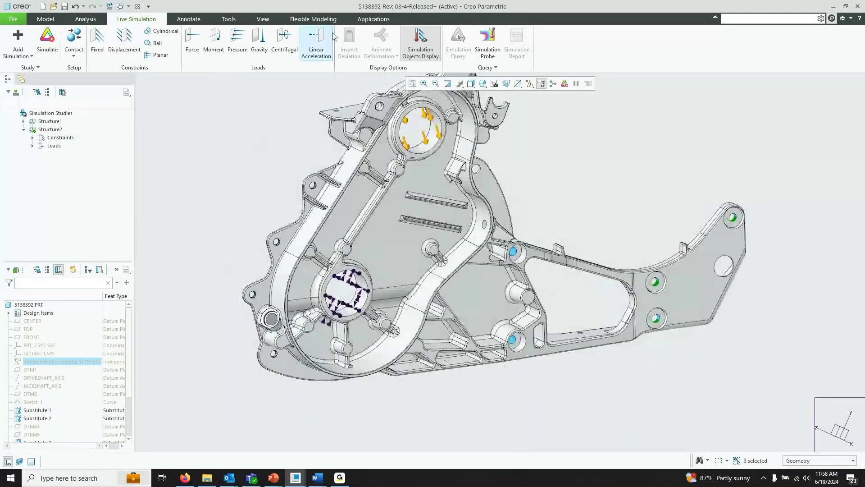
{"action": "left_click", "coordinate": [192, 40]}
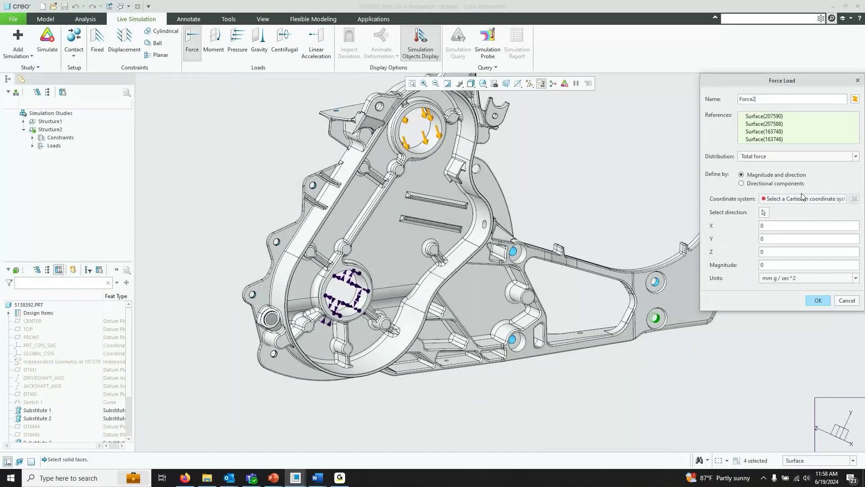
Step: Create the mounting-hole force from directional components Y -1000 and Z -500 in N, relative to PRT_CSYS_SAE
{"action": "left_click", "coordinate": [742, 183]}
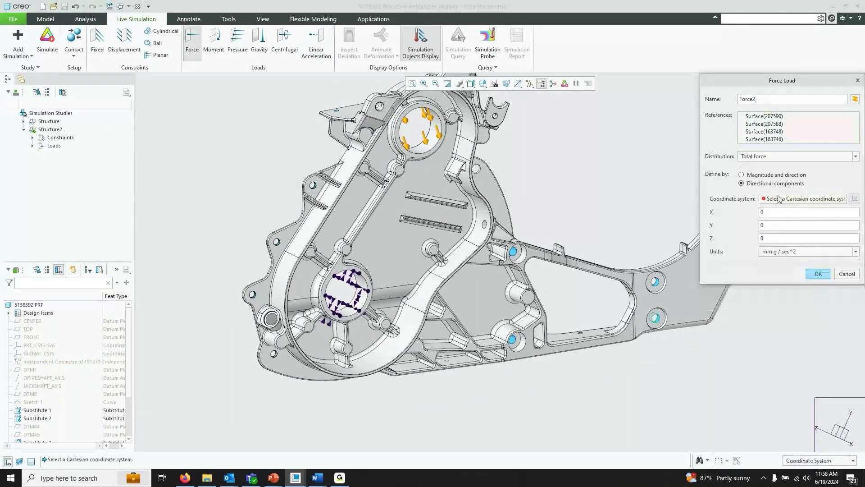
{"action": "left_click", "coordinate": [37, 346]}
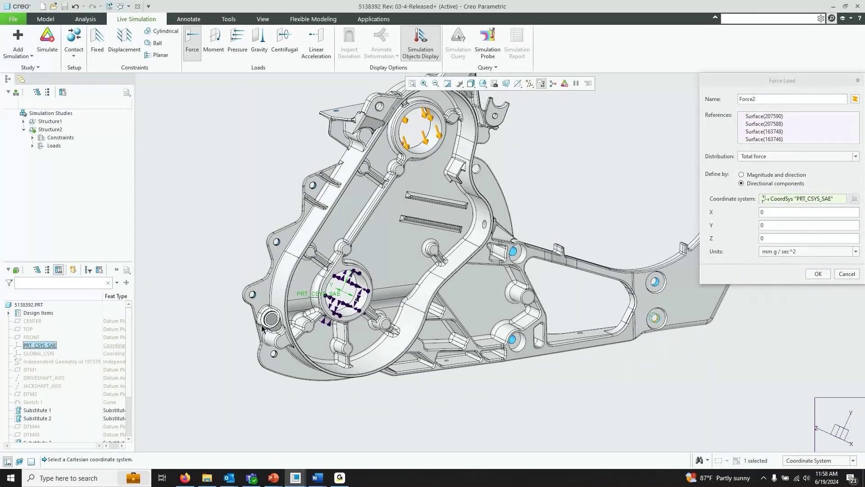
{"action": "type", "text": "-1000"}
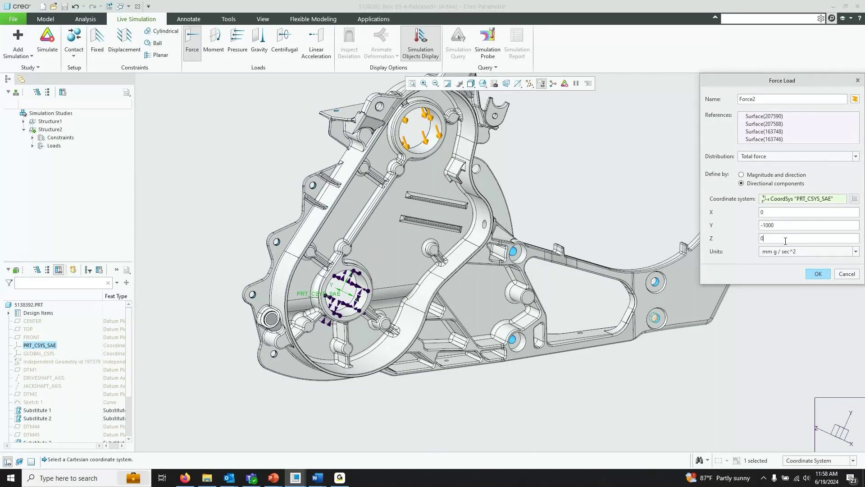
{"action": "key", "text": "BackSpace"}
{"action": "type", "text": "-500"}
{"action": "left_click", "coordinate": [806, 253]}
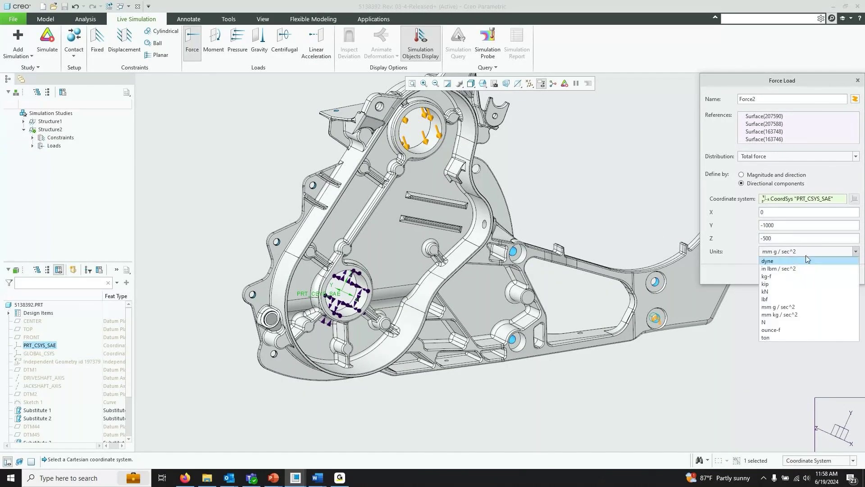
{"action": "left_click", "coordinate": [779, 323]}
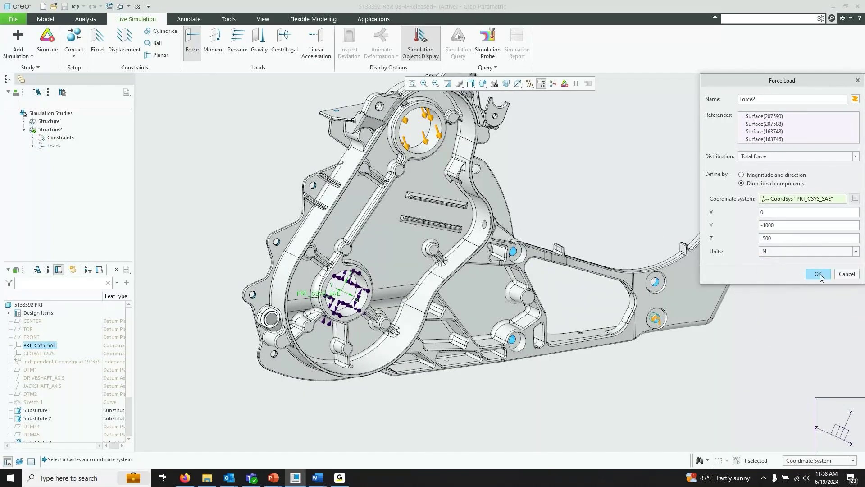
{"action": "left_click", "coordinate": [818, 275]}
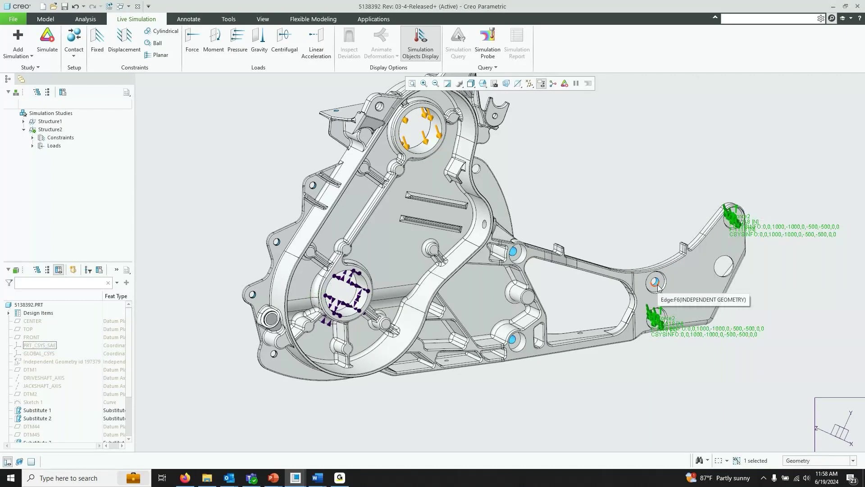
Step: Edit the Force2 load and add the inner surfaces of the unloaded mounting hole just above the arm's lower loaded hole
{"action": "scroll", "coordinate": [657, 289], "scroll_direction": "up", "scroll_amount": 5}
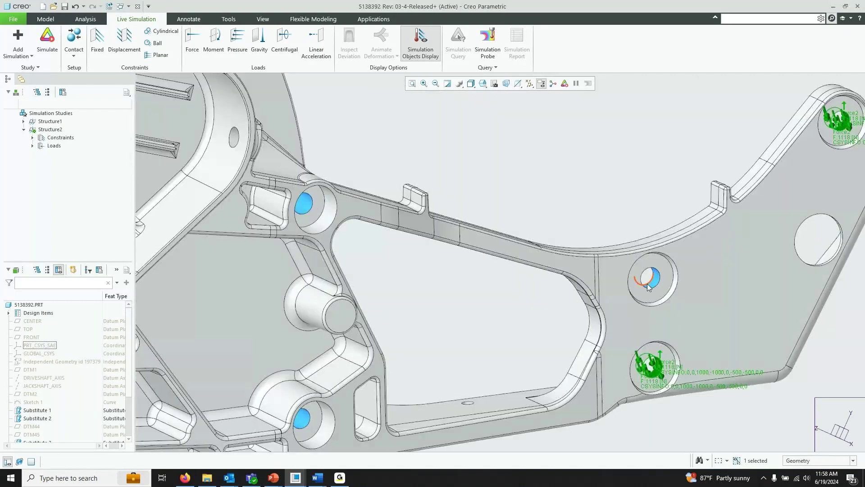
{"action": "scroll", "coordinate": [648, 287], "scroll_direction": "down", "scroll_amount": 2}
{"action": "left_click", "coordinate": [32, 145]}
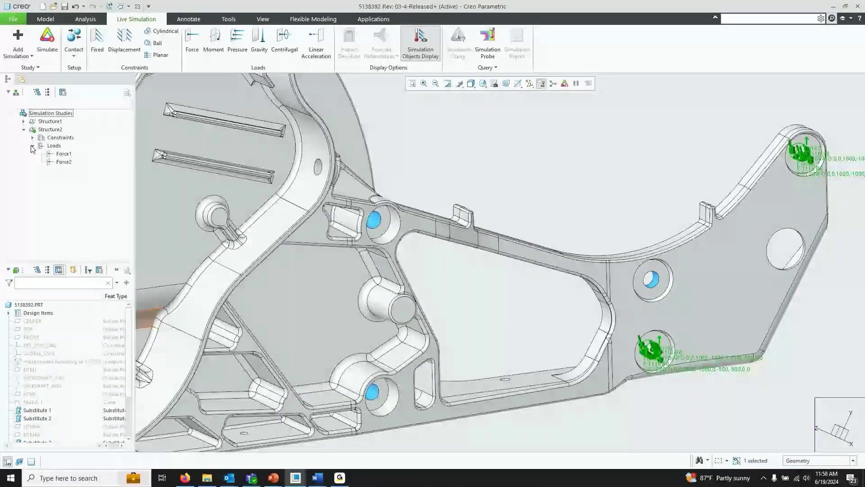
{"action": "left_click", "coordinate": [63, 162]}
{"action": "double_click", "coordinate": [63, 162]}
{"action": "scroll", "coordinate": [691, 328], "scroll_direction": "up", "scroll_amount": 4}
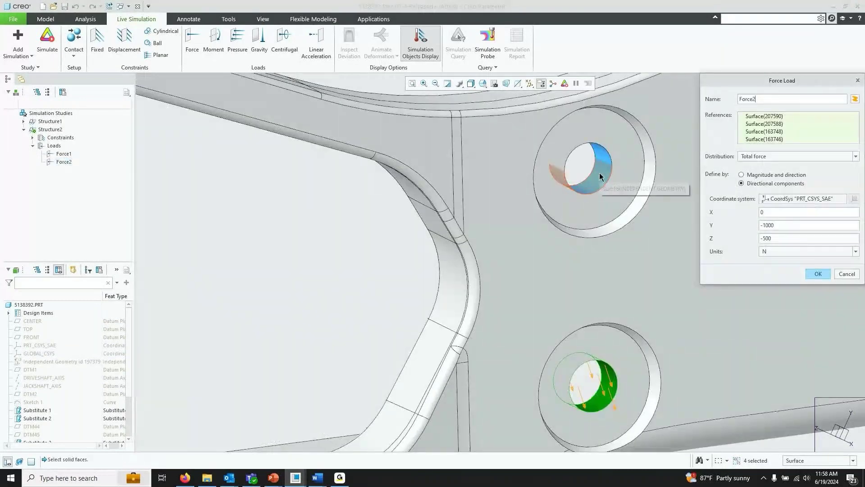
{"action": "scroll", "coordinate": [561, 310], "scroll_direction": "down", "scroll_amount": 3}
{"action": "scroll", "coordinate": [523, 302], "scroll_direction": "down", "scroll_amount": 3}
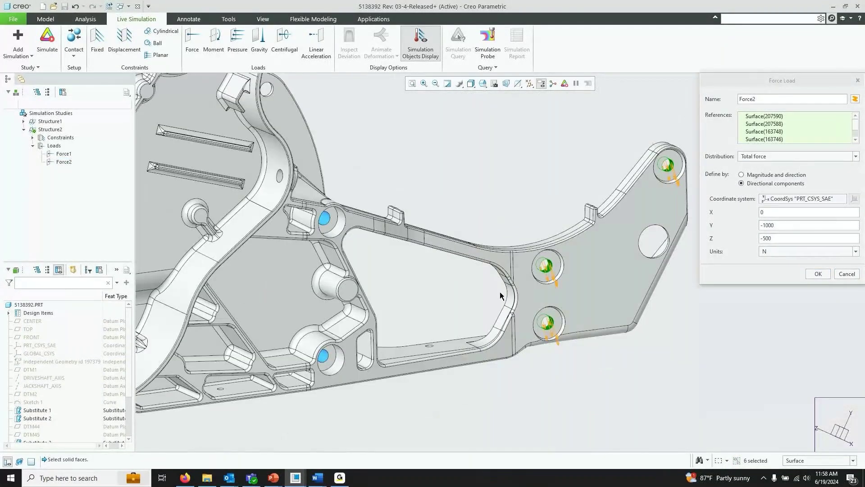
{"action": "left_click", "coordinate": [818, 274]}
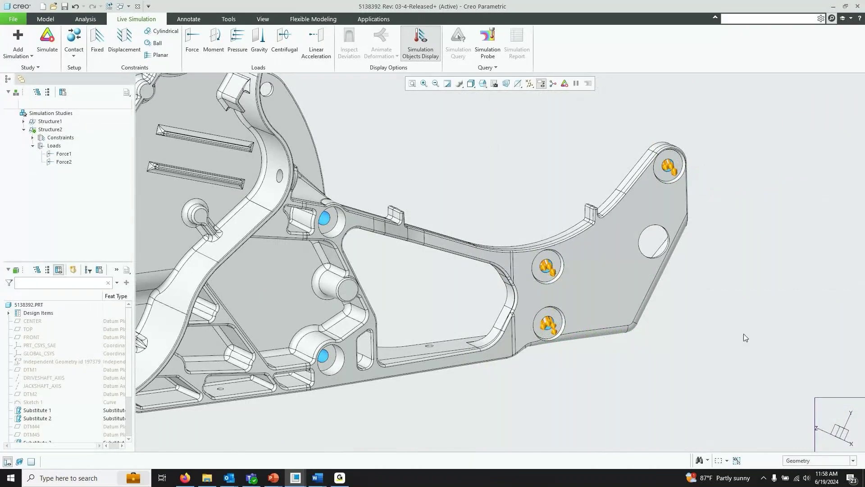
Step: Run the live simulation for the Structure2 study with the whole housing in view
{"action": "scroll", "coordinate": [744, 337], "scroll_direction": "down", "scroll_amount": 3}
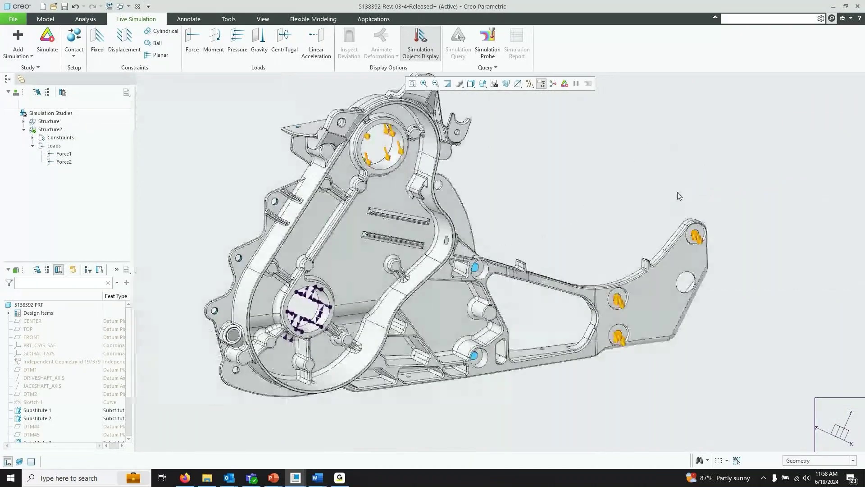
{"action": "scroll", "coordinate": [678, 192], "scroll_direction": "down", "scroll_amount": 2}
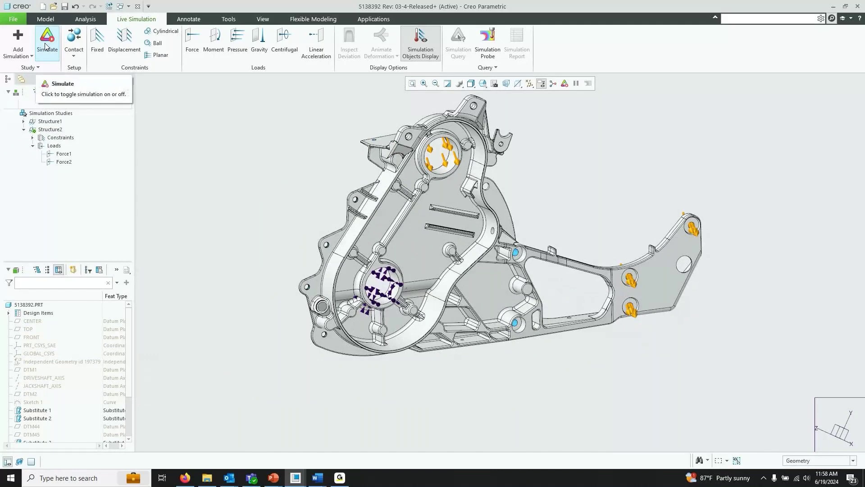
{"action": "left_click", "coordinate": [47, 47]}
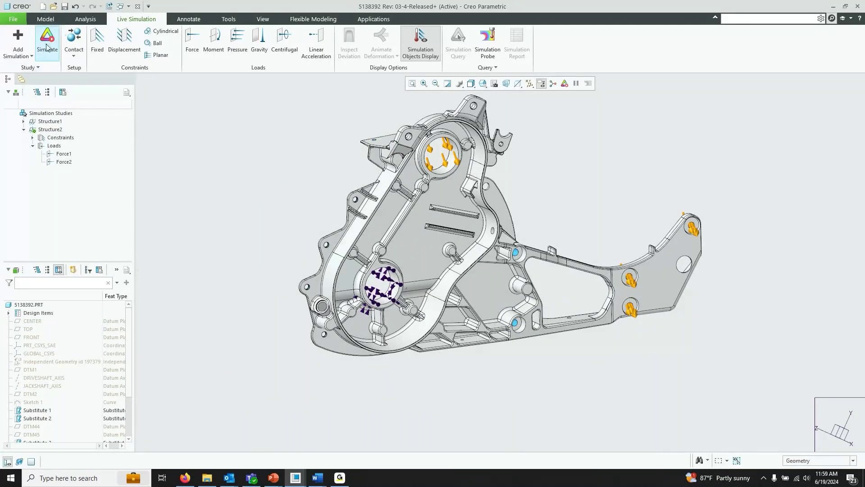
{"action": "left_click", "coordinate": [47, 47]}
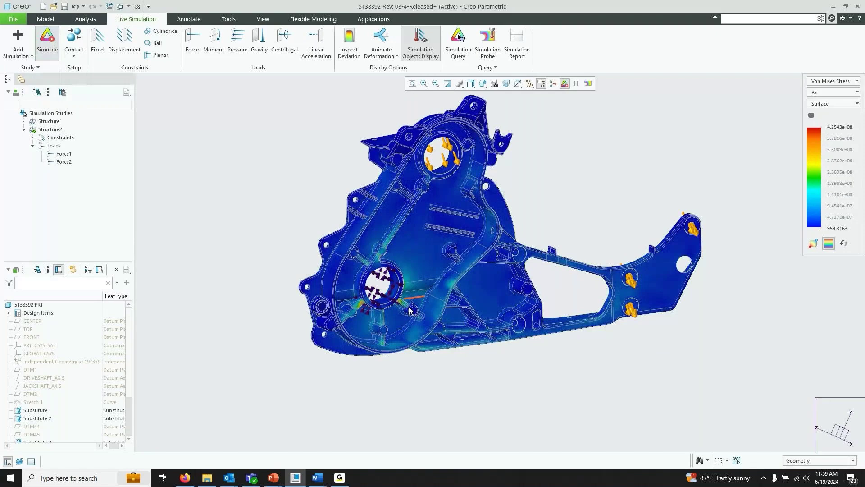
Step: Set the von Mises stress result units to MPa
{"action": "scroll", "coordinate": [409, 310], "scroll_direction": "up", "scroll_amount": 5}
{"action": "scroll", "coordinate": [391, 231], "scroll_direction": "down", "scroll_amount": 3}
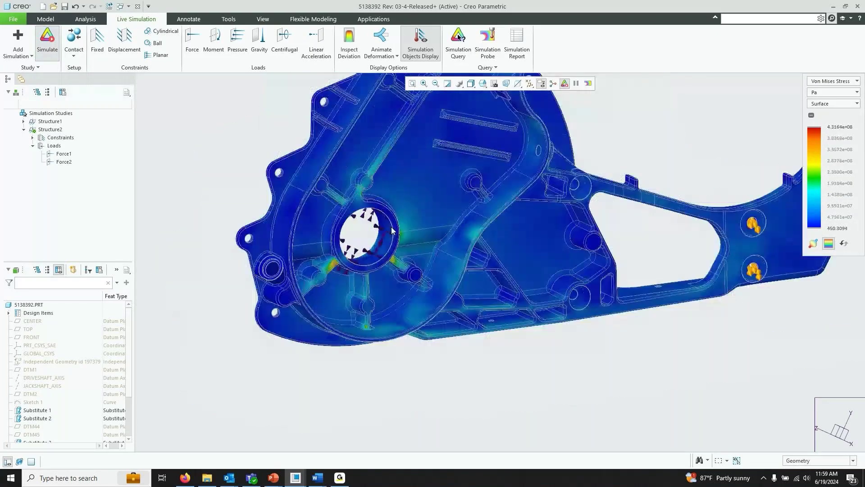
{"action": "middle_click_drag", "start_coordinate": [182, 124], "coordinate": [158, 120]}
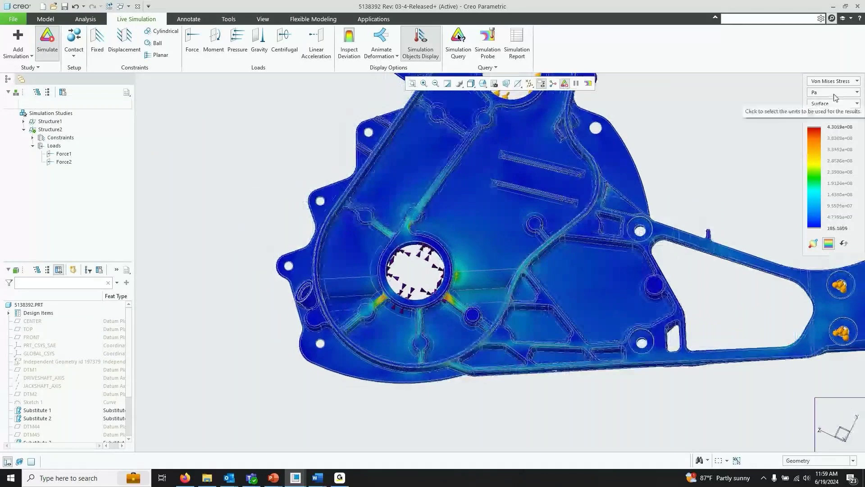
{"action": "left_click", "coordinate": [834, 94]}
{"action": "left_click", "coordinate": [815, 178]}
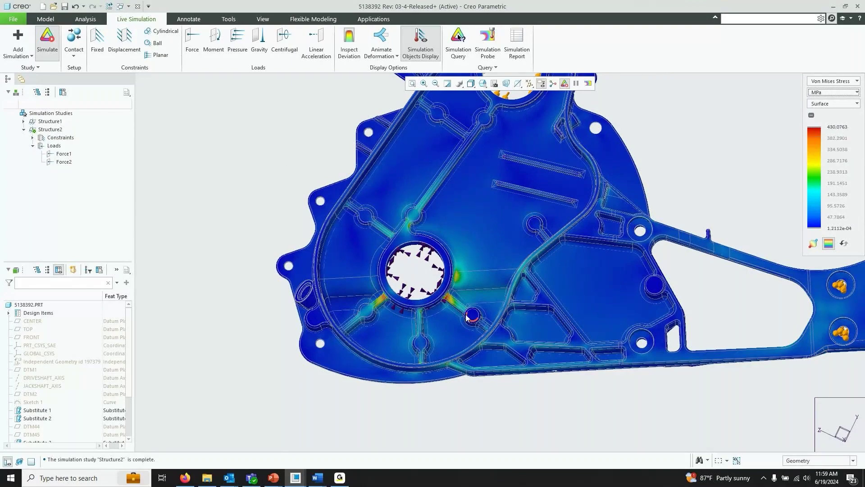
Step: Examine the von Mises stress concentrations where the ribs meet the fixed lower bore
{"action": "scroll", "coordinate": [467, 317], "scroll_direction": "up", "scroll_amount": 2}
{"action": "middle_click_drag", "start_coordinate": [453, 306], "coordinate": [500, 193]}
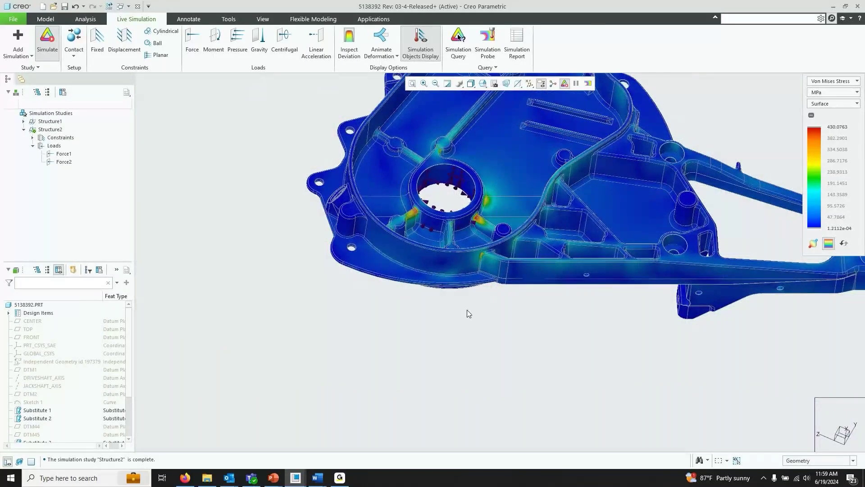
{"action": "middle_click_drag", "start_coordinate": [467, 313], "coordinate": [349, 329]}
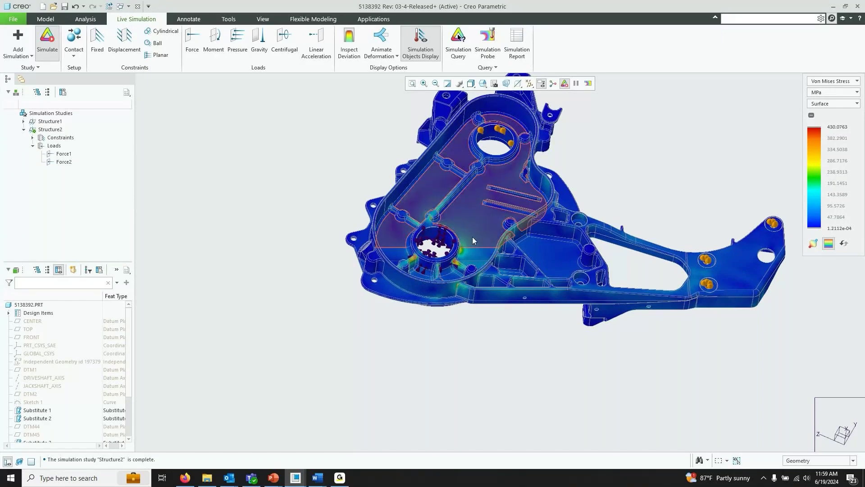
{"action": "scroll", "coordinate": [473, 237], "scroll_direction": "up", "scroll_amount": 5}
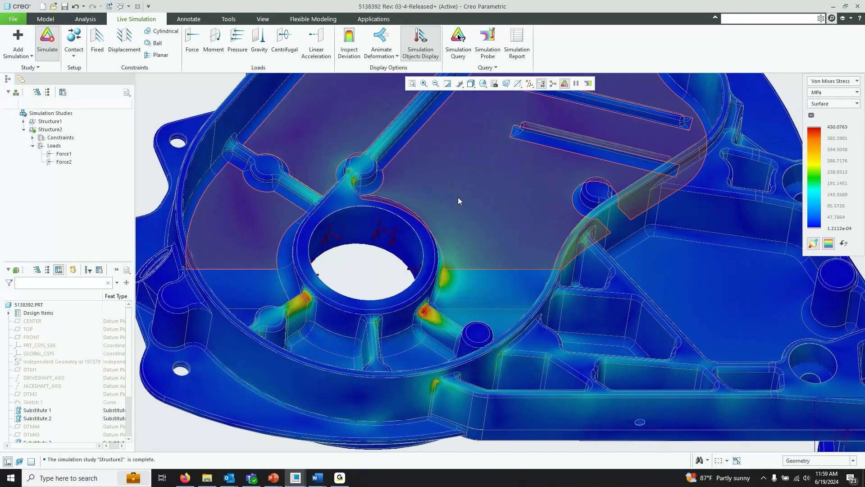
{"action": "scroll", "coordinate": [458, 197], "scroll_direction": "down", "scroll_amount": 5}
{"action": "scroll", "coordinate": [445, 237], "scroll_direction": "up", "scroll_amount": 6}
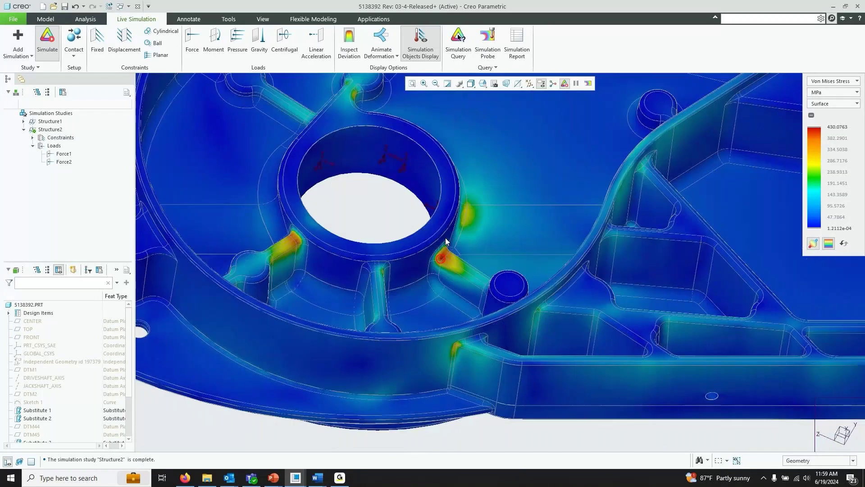
{"action": "scroll", "coordinate": [446, 237], "scroll_direction": "up", "scroll_amount": 2}
{"action": "scroll", "coordinate": [271, 305], "scroll_direction": "down", "scroll_amount": 4}
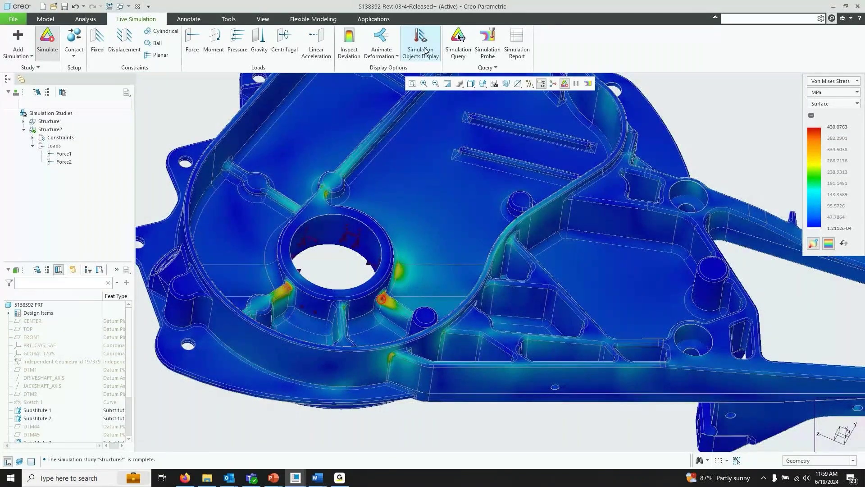
{"action": "scroll", "coordinate": [382, 298], "scroll_direction": "up", "scroll_amount": 6}
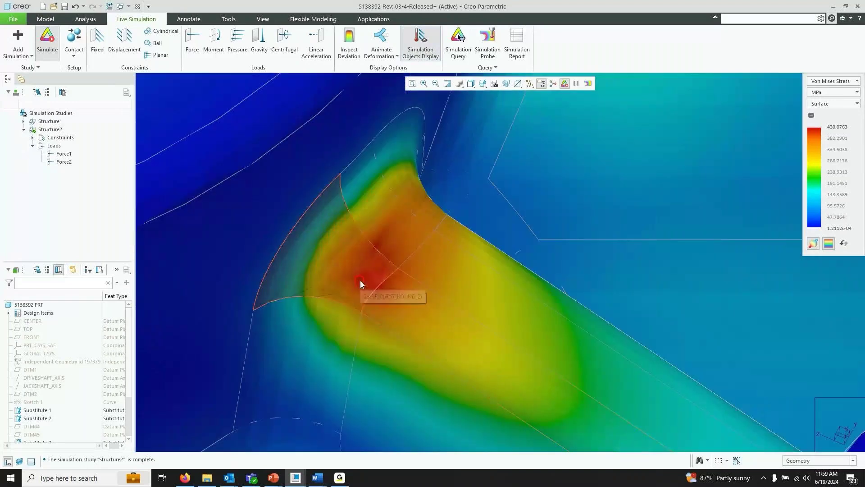
{"action": "scroll", "coordinate": [360, 281], "scroll_direction": "down", "scroll_amount": 4}
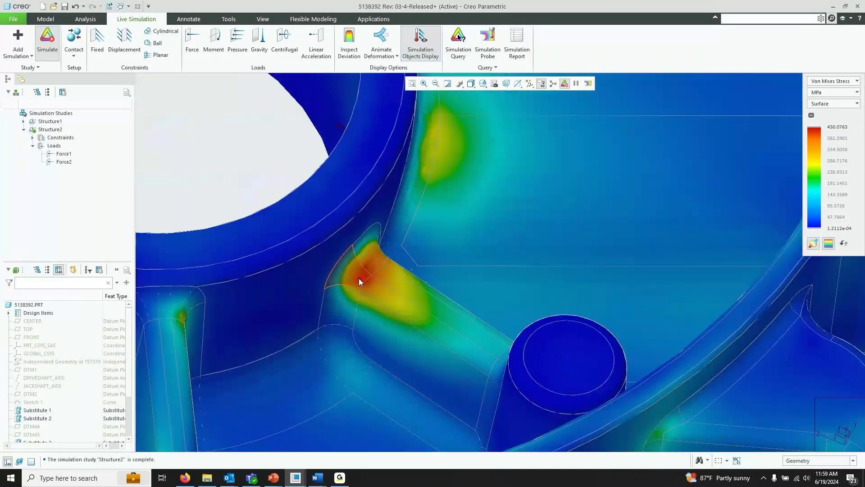
{"action": "scroll", "coordinate": [358, 278], "scroll_direction": "down", "scroll_amount": 7}
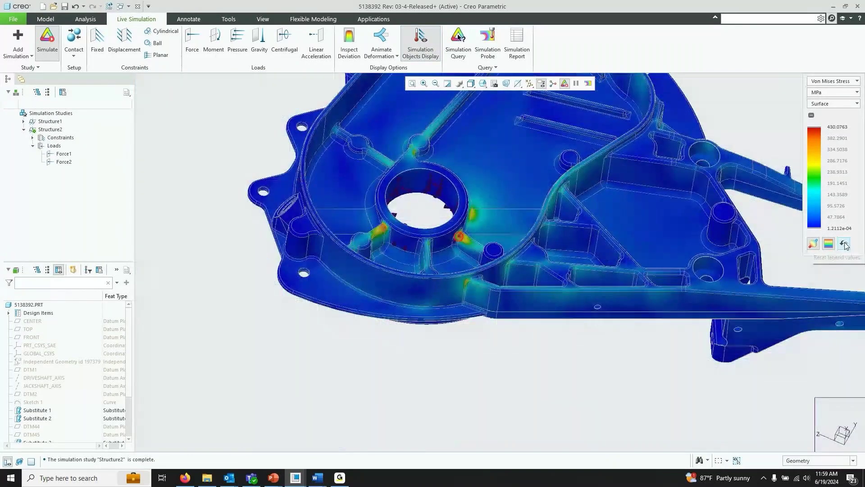
Step: Compare banded and smooth contour colours at the stress hot spot on the rib beside the lower bore
{"action": "key", "text": "ctrl+d"}
{"action": "scroll", "coordinate": [516, 328], "scroll_direction": "up", "scroll_amount": 3}
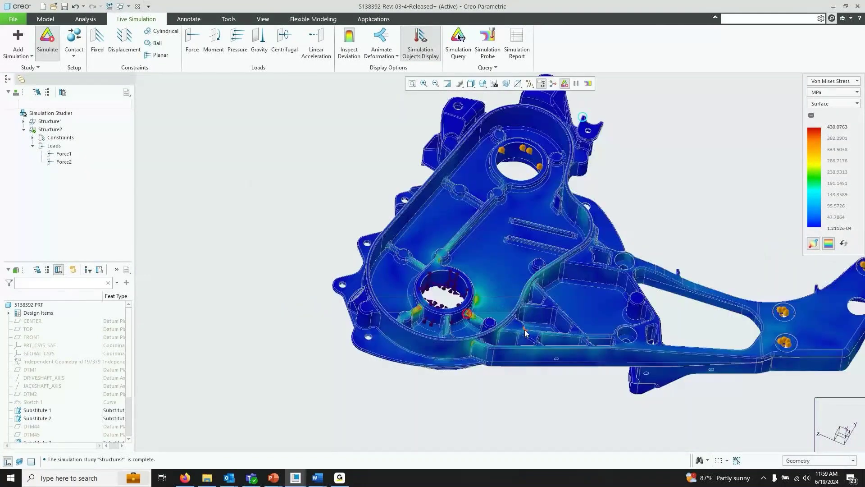
{"action": "scroll", "coordinate": [525, 333], "scroll_direction": "up", "scroll_amount": 5}
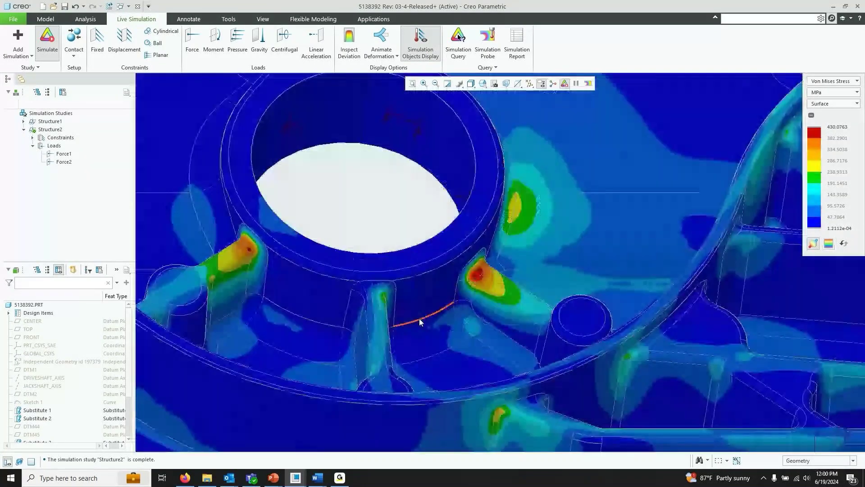
{"action": "scroll", "coordinate": [502, 309], "scroll_direction": "up", "scroll_amount": 4}
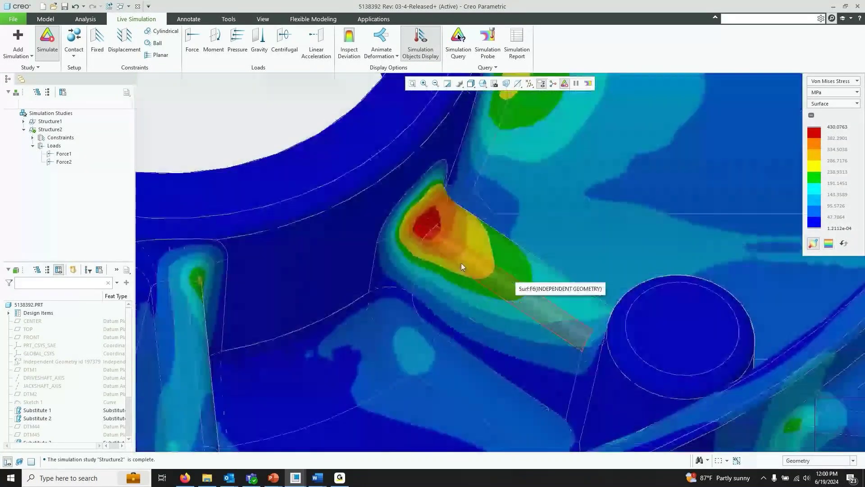
{"action": "left_click", "coordinate": [843, 244]}
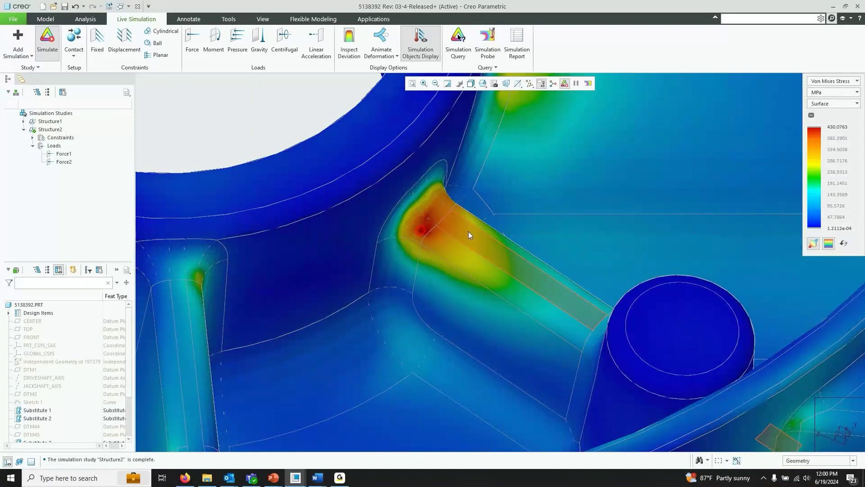
{"action": "scroll", "coordinate": [439, 243], "scroll_direction": "down", "scroll_amount": 5}
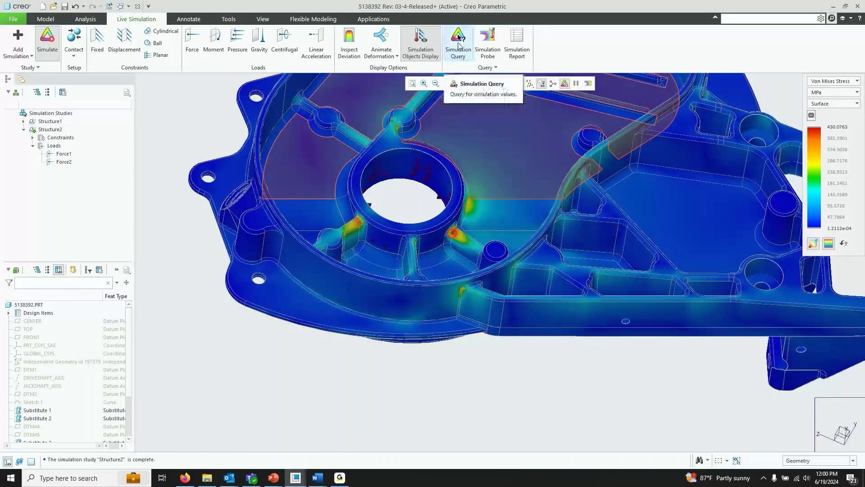
Step: Switch the displayed simulation result to Deformation for the whole housing
{"action": "scroll", "coordinate": [384, 263], "scroll_direction": "down", "scroll_amount": 5}
{"action": "mouse_move", "coordinate": [383, 263]}
{"action": "middle_mouse_down"}
{"action": "mouse_move", "coordinate": [536, 203]}
{"action": "mouse_move", "coordinate": [624, 201]}
{"action": "middle_mouse_up"}
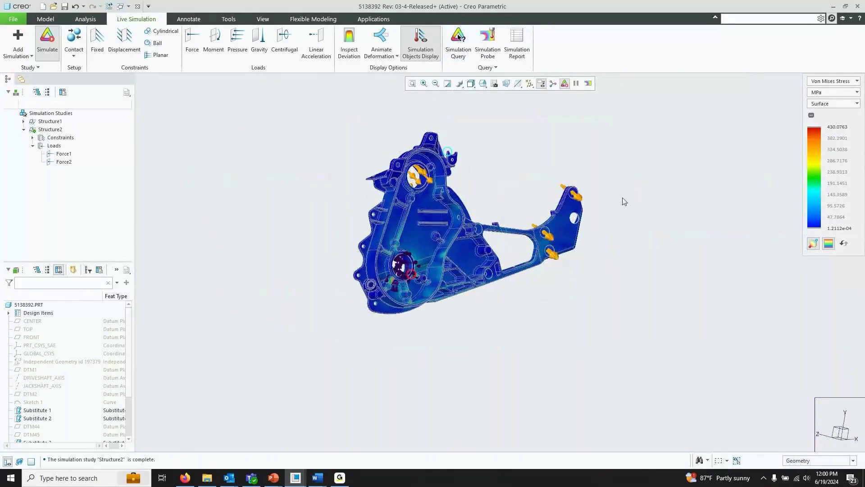
{"action": "scroll", "coordinate": [624, 202], "scroll_direction": "up", "scroll_amount": 5}
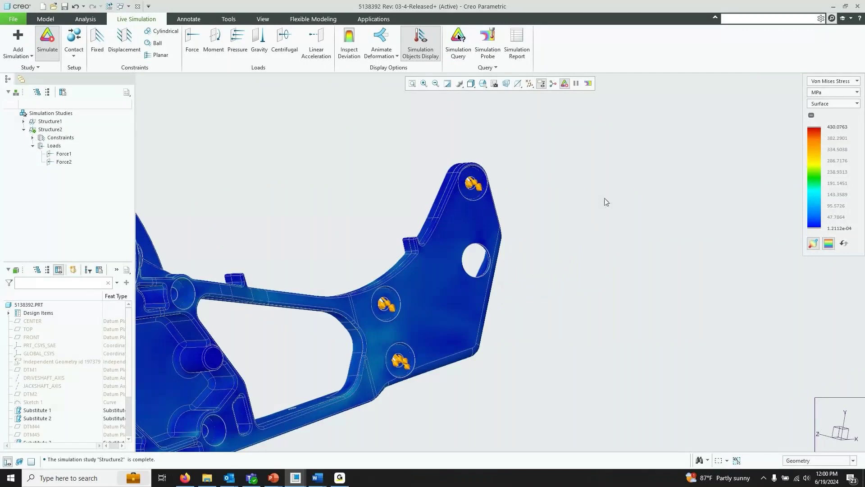
{"action": "scroll", "coordinate": [606, 201], "scroll_direction": "down", "scroll_amount": 5}
{"action": "left_click", "coordinate": [834, 80]}
{"action": "left_click", "coordinate": [833, 102]}
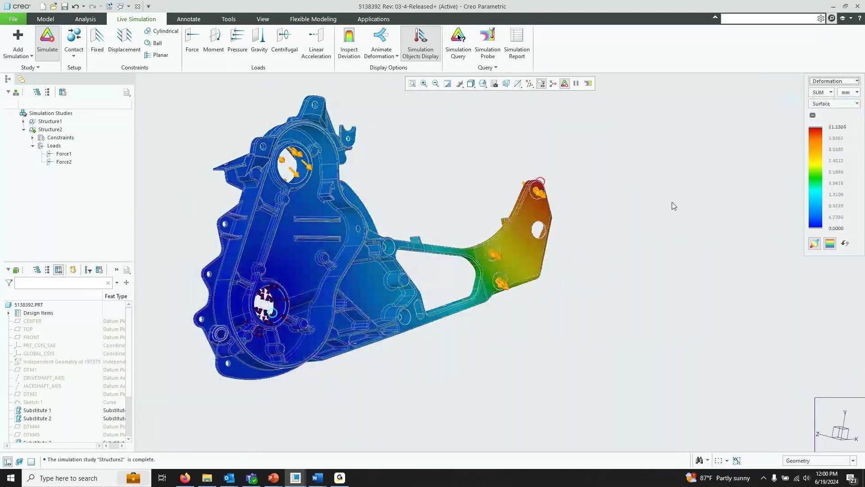
Step: Animate the arm's deformation seen nearly edge-on, and enable true deformations in the animation options
{"action": "mouse_move", "coordinate": [673, 206]}
{"action": "middle_mouse_down"}
{"action": "mouse_move", "coordinate": [679, 224]}
{"action": "mouse_move", "coordinate": [614, 183]}
{"action": "middle_mouse_up"}
{"action": "scroll", "coordinate": [614, 183], "scroll_direction": "up", "scroll_amount": 3}
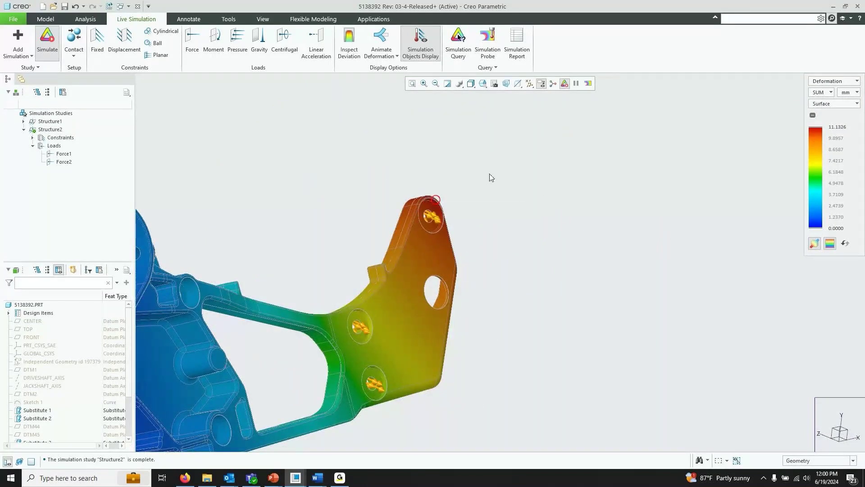
{"action": "middle_click_drag", "start_coordinate": [492, 177], "coordinate": [572, 187]}
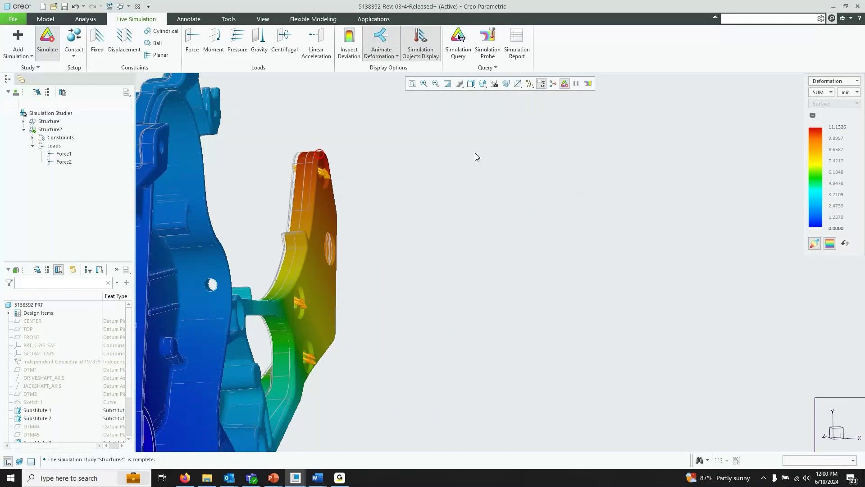
{"action": "left_click", "coordinate": [396, 56]}
{"action": "left_click", "coordinate": [417, 81]}
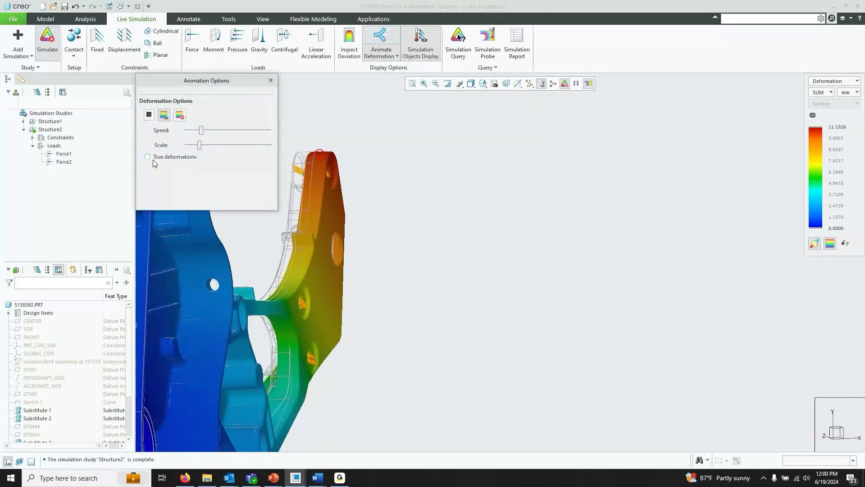
{"action": "left_click", "coordinate": [162, 157]}
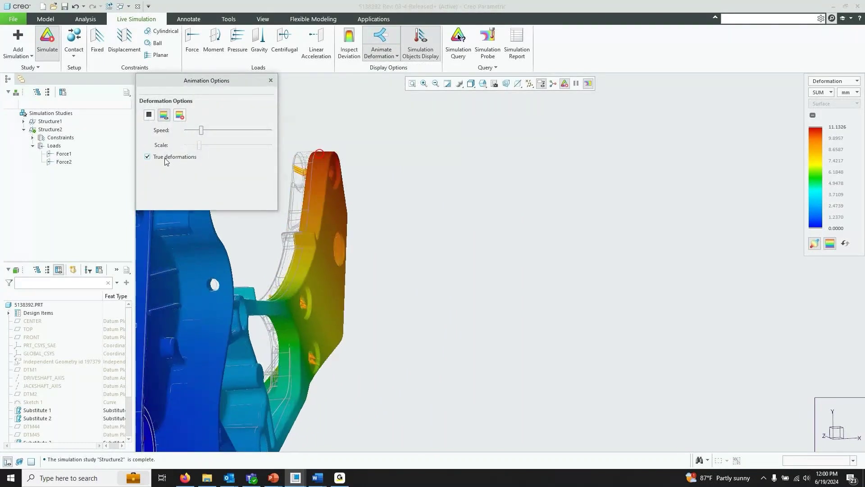
{"action": "left_click", "coordinate": [271, 80]}
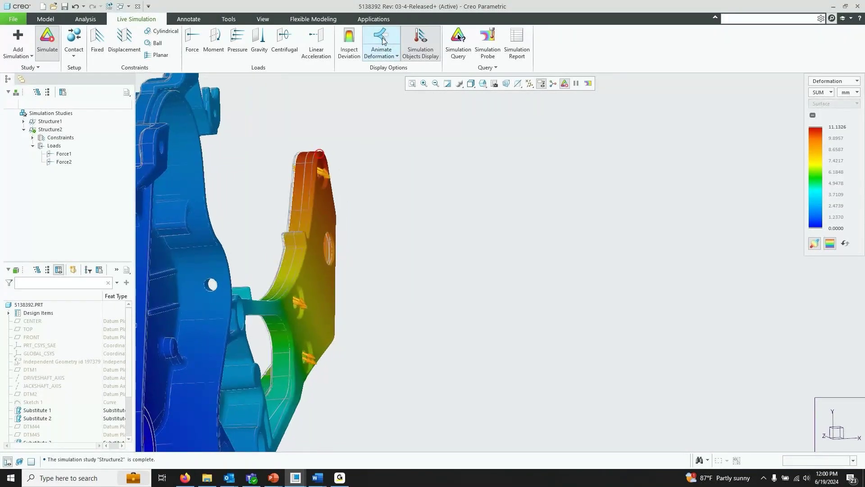
Step: Reopen the animation options and play the deformation animation with true deformations
{"action": "left_click", "coordinate": [397, 56]}
{"action": "left_click", "coordinate": [402, 77]}
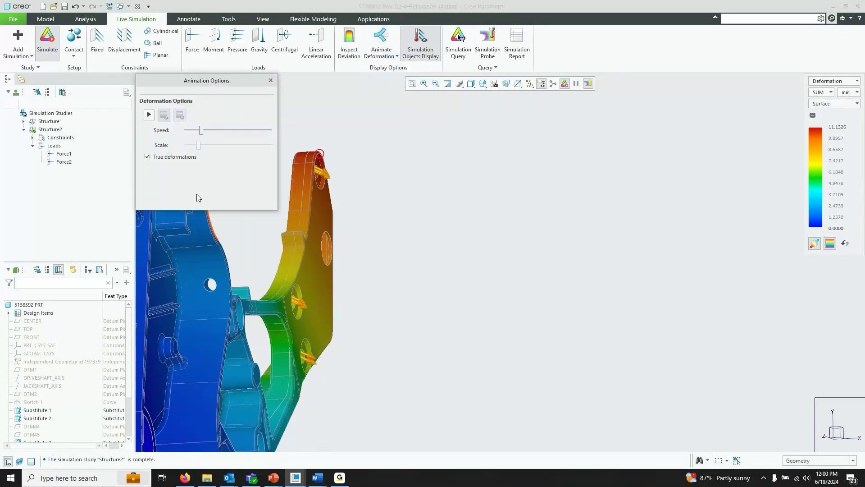
{"action": "left_click", "coordinate": [149, 115]}
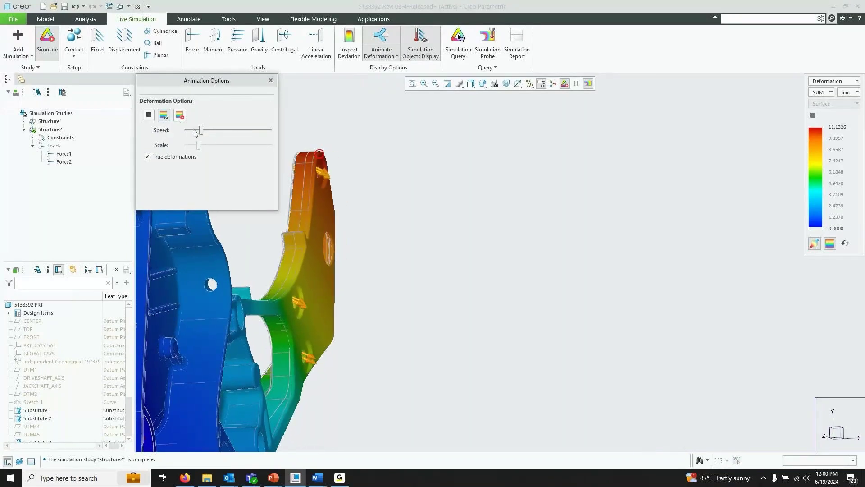
Step: Examine the true-scale deformation animation of the arm nearly edge-on and across the whole housing, and stop the animation
{"action": "scroll", "coordinate": [446, 201], "scroll_direction": "down", "scroll_amount": 3}
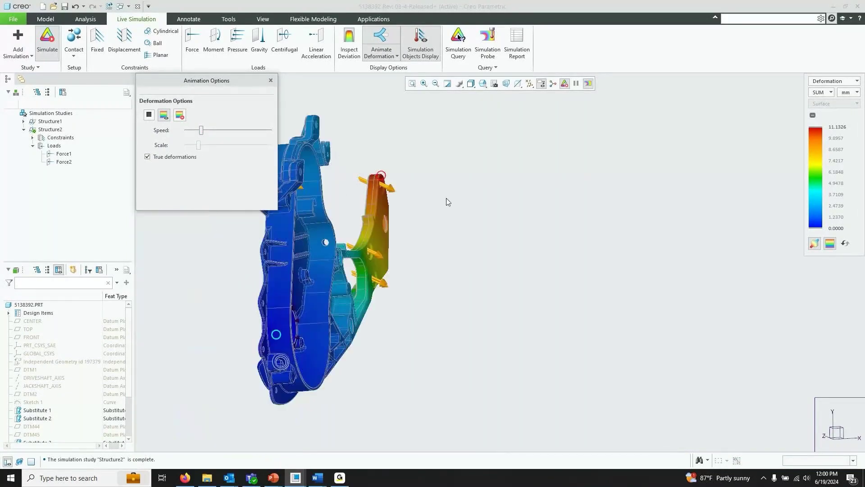
{"action": "mouse_move", "coordinate": [450, 202]}
{"action": "middle_mouse_down"}
{"action": "mouse_move", "coordinate": [473, 206]}
{"action": "mouse_move", "coordinate": [461, 202]}
{"action": "middle_mouse_up"}
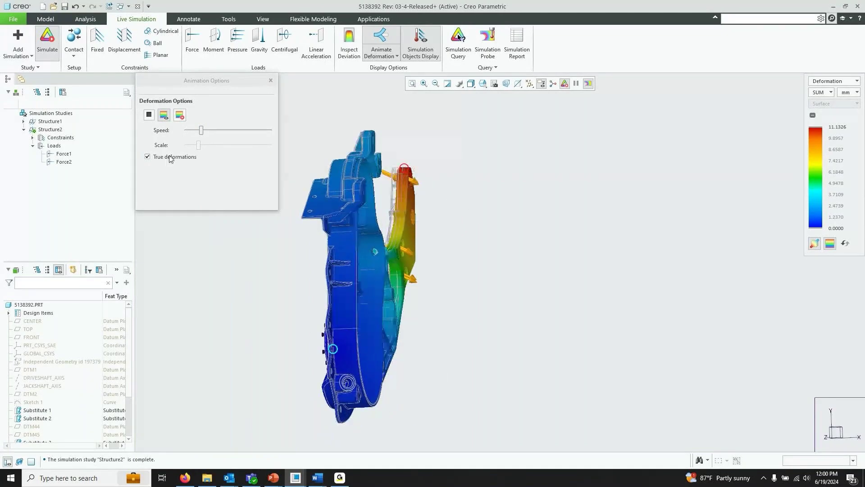
{"action": "scroll", "coordinate": [398, 169], "scroll_direction": "up", "scroll_amount": 5}
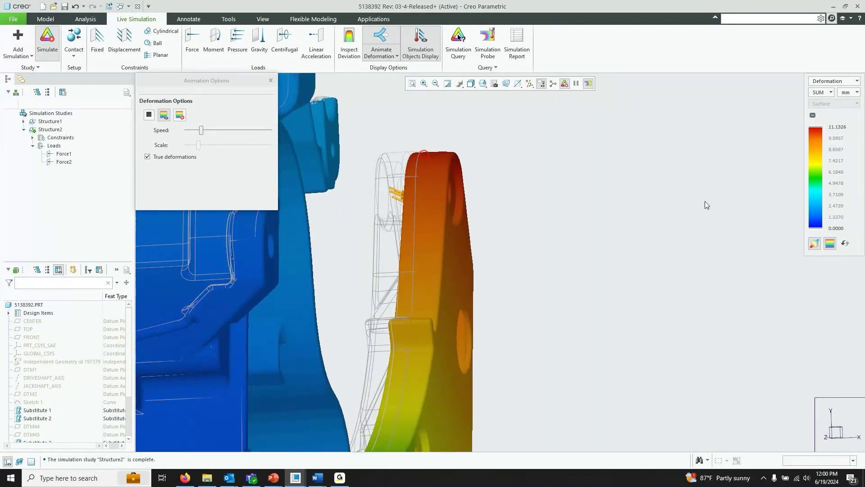
{"action": "scroll", "coordinate": [706, 205], "scroll_direction": "down", "scroll_amount": 5}
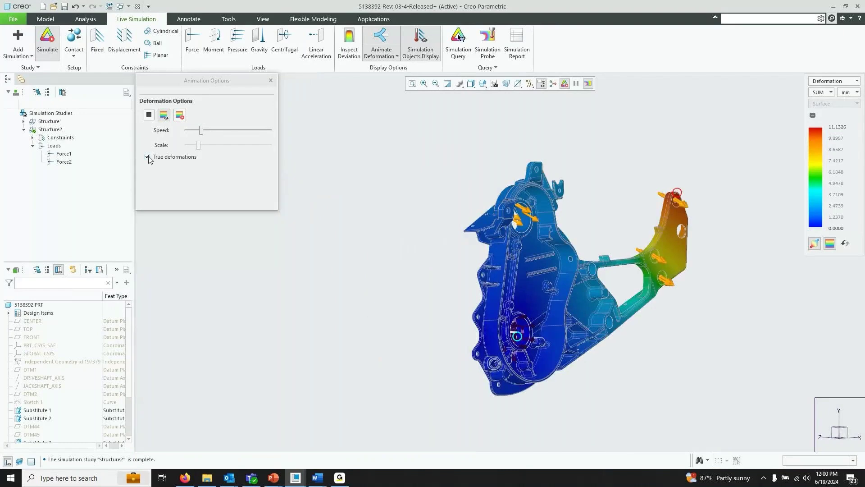
{"action": "left_click", "coordinate": [380, 36]}
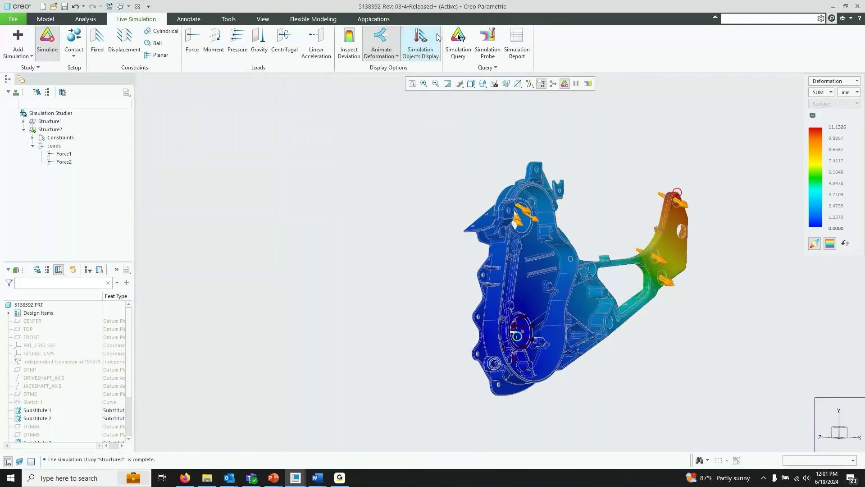
{"action": "left_click", "coordinate": [381, 36]}
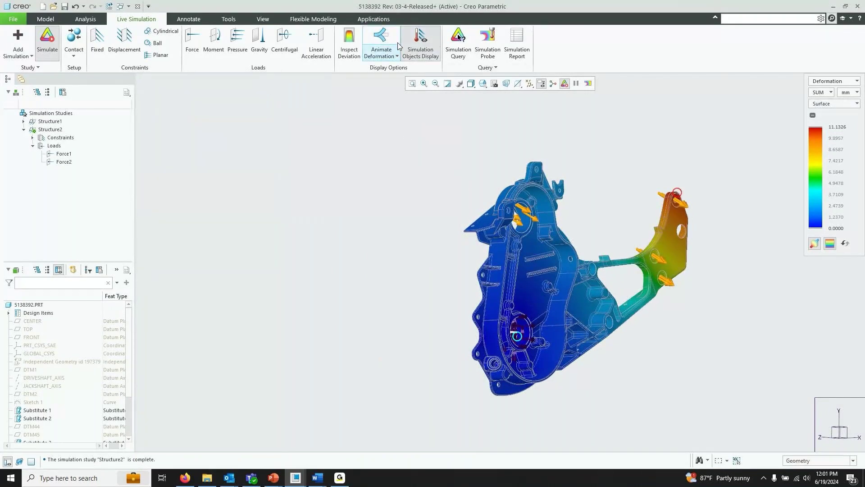
Step: Switch the displayed simulation result to Von Mises Stress for the whole housing
{"action": "scroll", "coordinate": [768, 253], "scroll_direction": "up", "scroll_amount": 3}
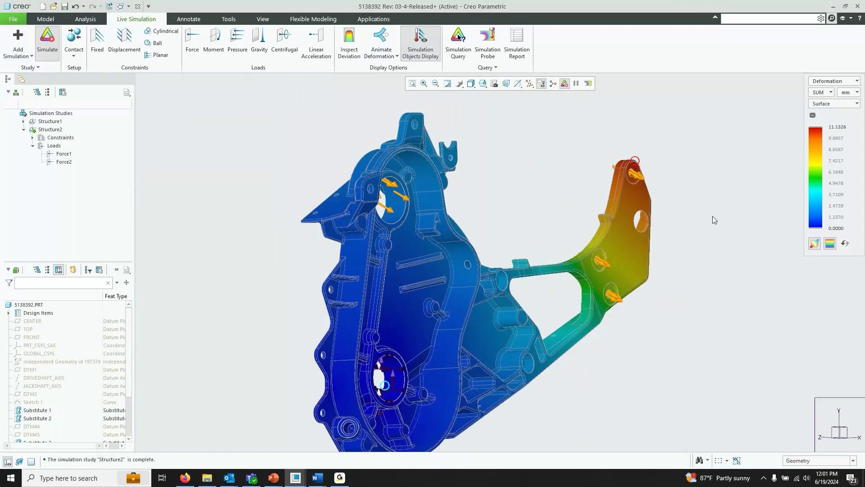
{"action": "middle_click_drag", "start_coordinate": [714, 220], "coordinate": [677, 211]}
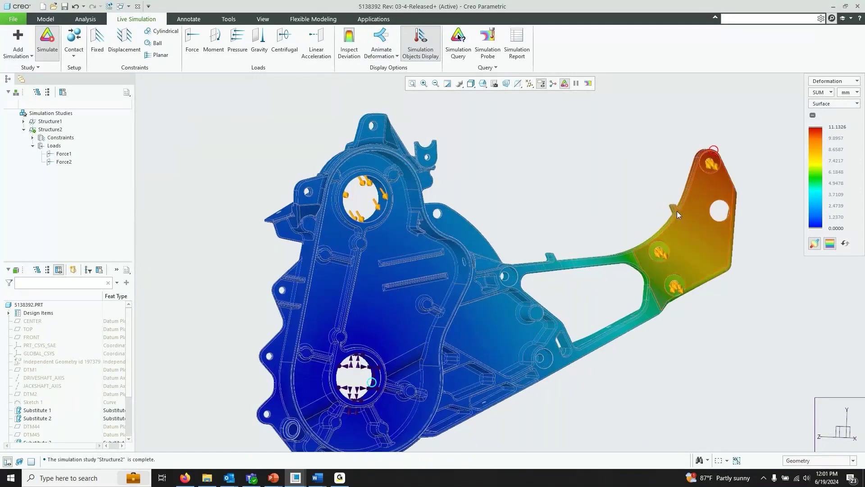
{"action": "left_click", "coordinate": [834, 81]}
{"action": "mouse_move", "coordinate": [833, 115]}
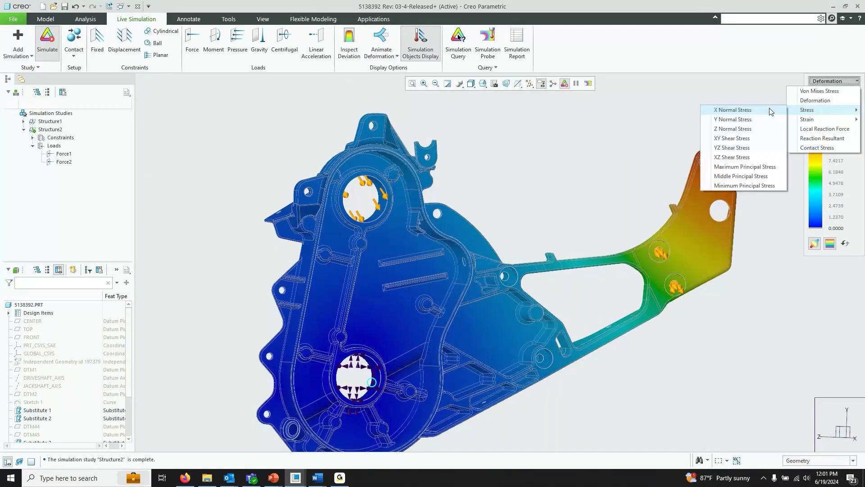
{"action": "left_click", "coordinate": [827, 91]}
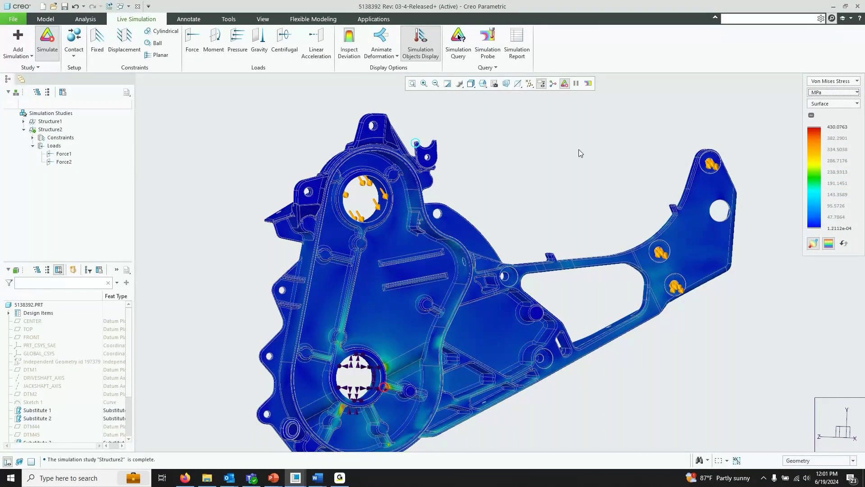
Step: Start a simulation probe for von Mises stress and take the value at a point on the rib's hot spot beside the lower bore
{"action": "scroll", "coordinate": [469, 261], "scroll_direction": "up", "scroll_amount": 10}
{"action": "scroll", "coordinate": [351, 230], "scroll_direction": "down", "scroll_amount": 2}
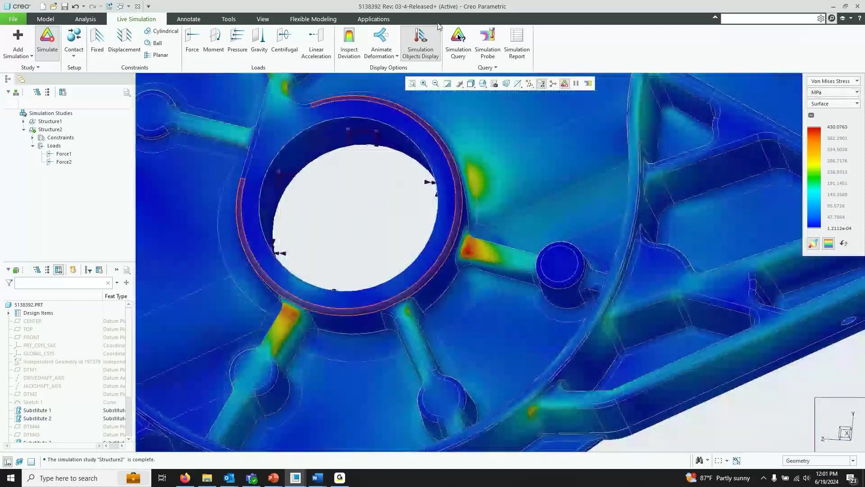
{"action": "left_click", "coordinate": [488, 40]}
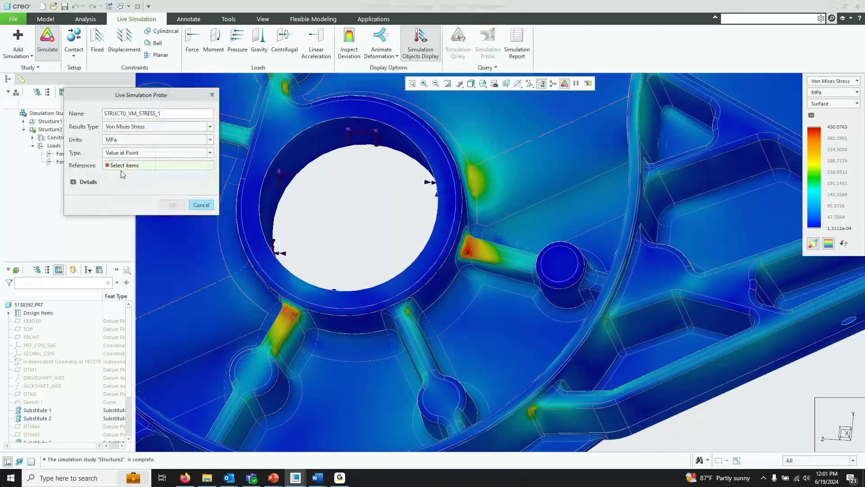
{"action": "scroll", "coordinate": [471, 253], "scroll_direction": "up", "scroll_amount": 5}
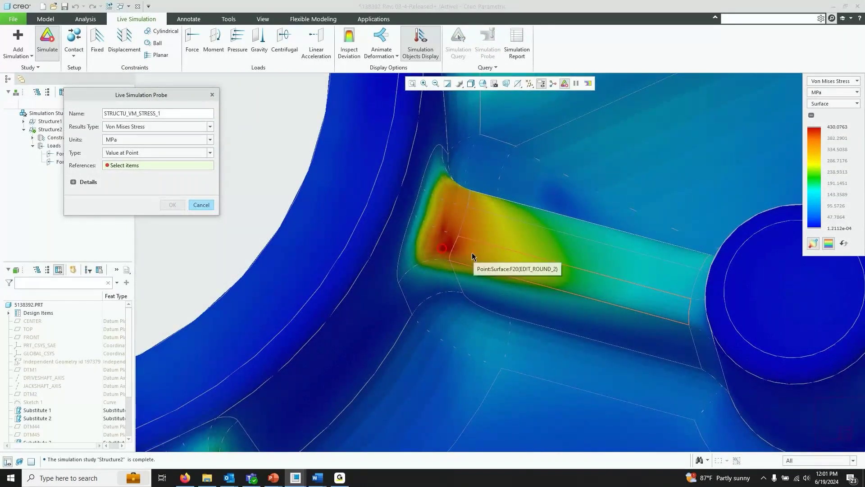
{"action": "left_click", "coordinate": [470, 253]}
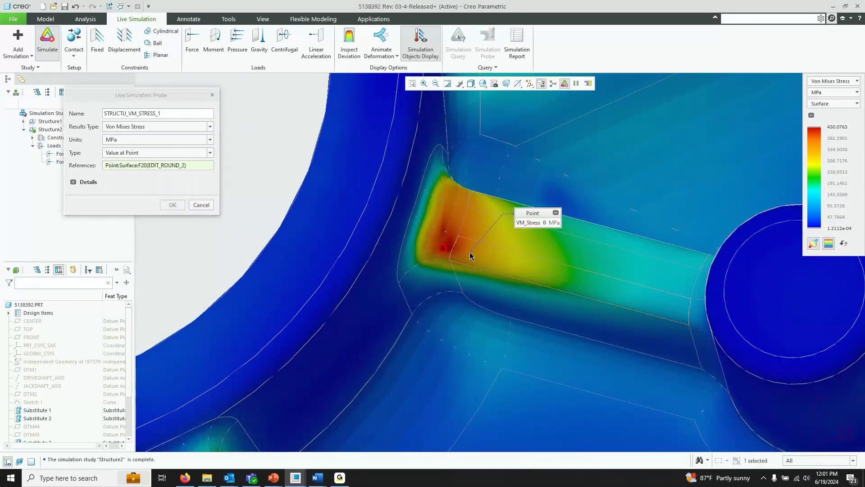
Step: Change the probe type to Maximum, reference the rib's rounded surface at the hot spot, and create the probe
{"action": "left_click", "coordinate": [154, 155]}
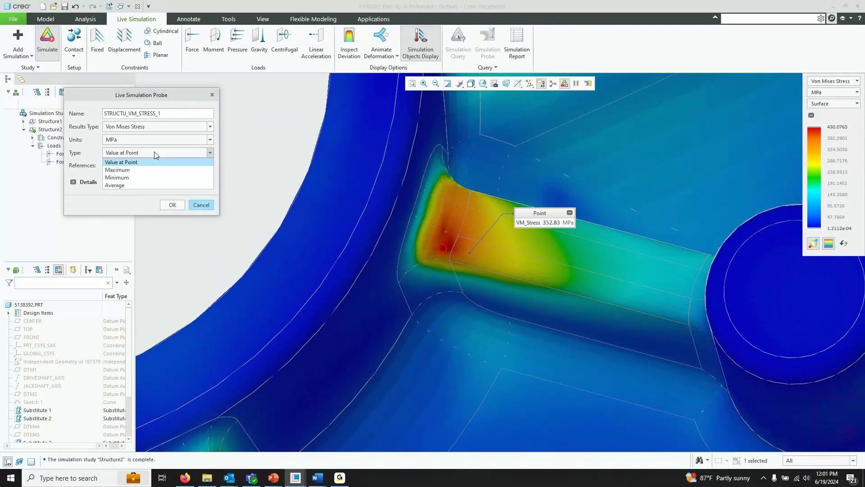
{"action": "left_click", "coordinate": [135, 174]}
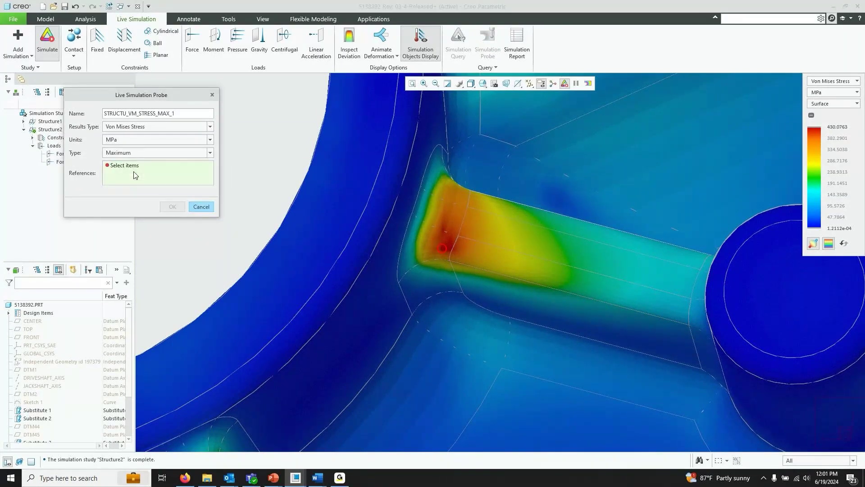
{"action": "left_click", "coordinate": [478, 257]}
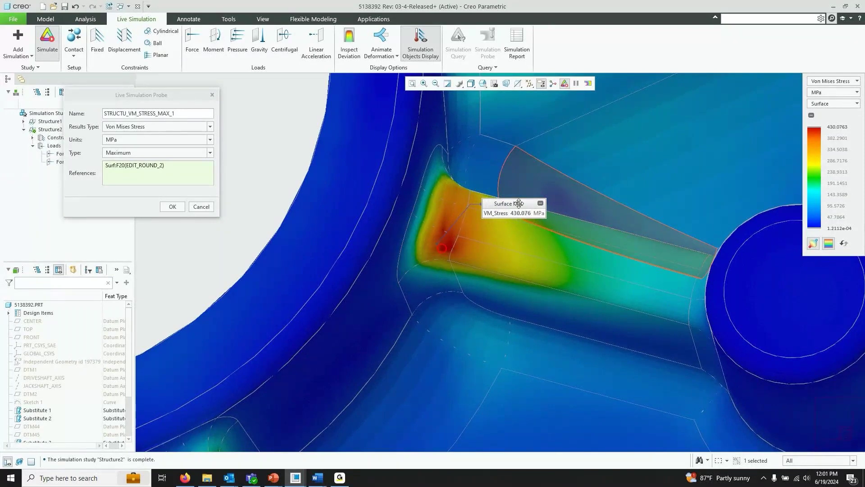
{"action": "scroll", "coordinate": [545, 175], "scroll_direction": "down", "scroll_amount": 3}
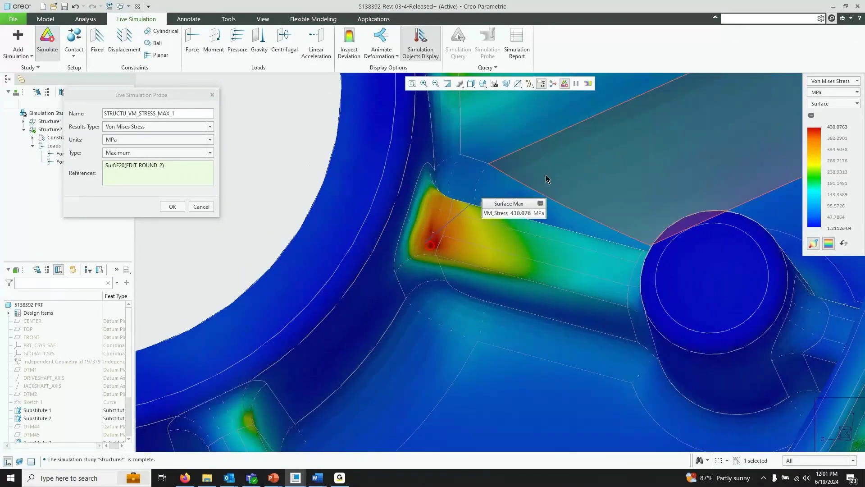
{"action": "middle_click_drag", "start_coordinate": [545, 175], "coordinate": [572, 136]}
{"action": "scroll", "coordinate": [572, 136], "scroll_direction": "down", "scroll_amount": 3}
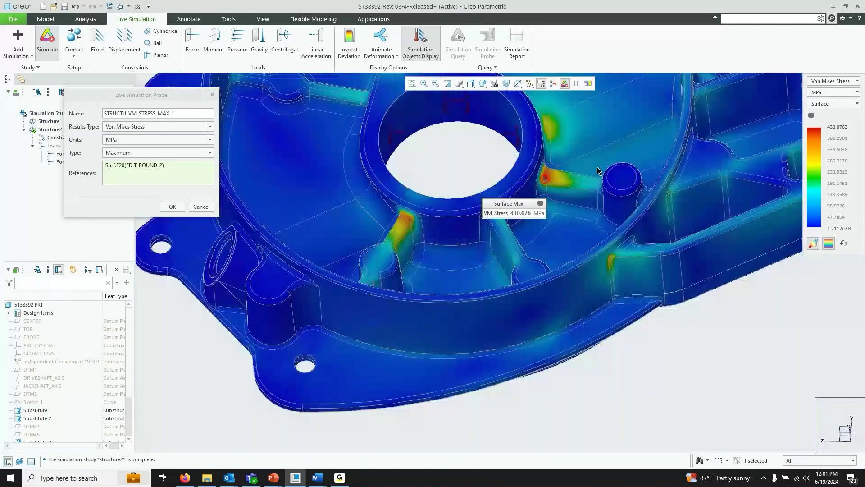
{"action": "left_click", "coordinate": [173, 207]}
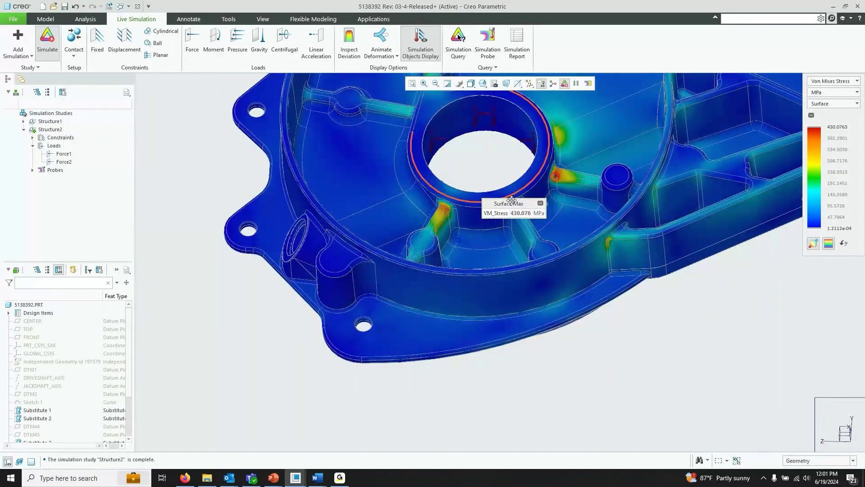
Step: Delete the maximum von Mises stress probe from the Structure2 study
{"action": "left_click", "coordinate": [33, 170]}
{"action": "left_click", "coordinate": [79, 177]}
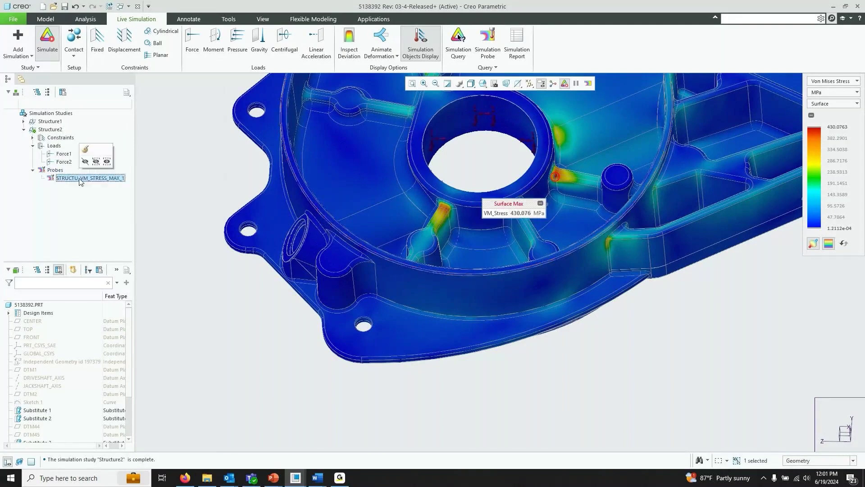
{"action": "right_click", "coordinate": [84, 182]}
{"action": "left_click", "coordinate": [113, 186]}
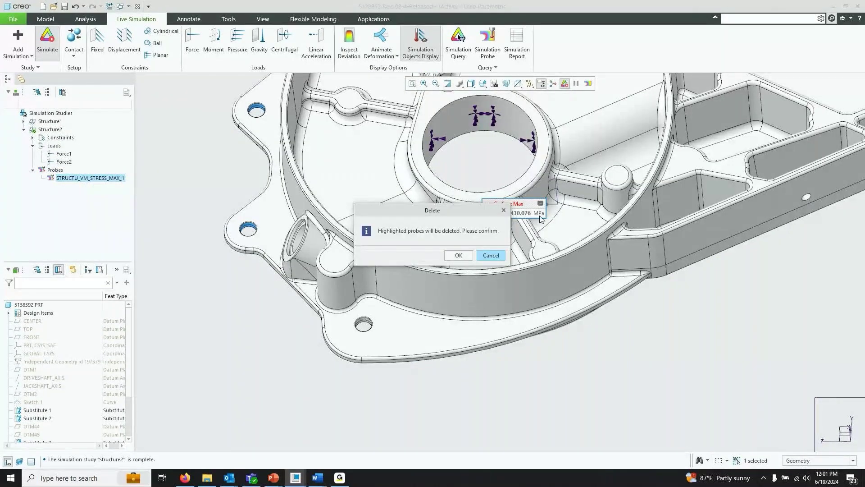
{"action": "left_click", "coordinate": [462, 254]}
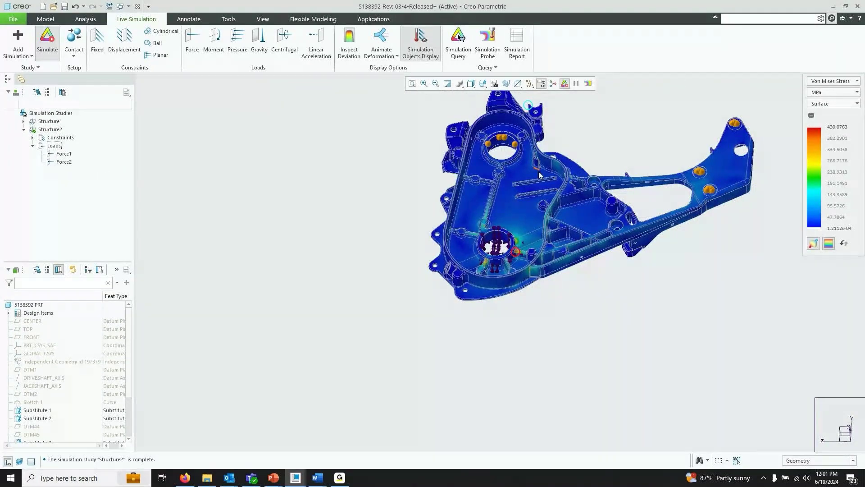
Step: Inspect the von Mises stress hot spots on the ribs around the lower bore and turn off the live simulation
{"action": "scroll", "coordinate": [509, 242], "scroll_direction": "down", "scroll_amount": 5}
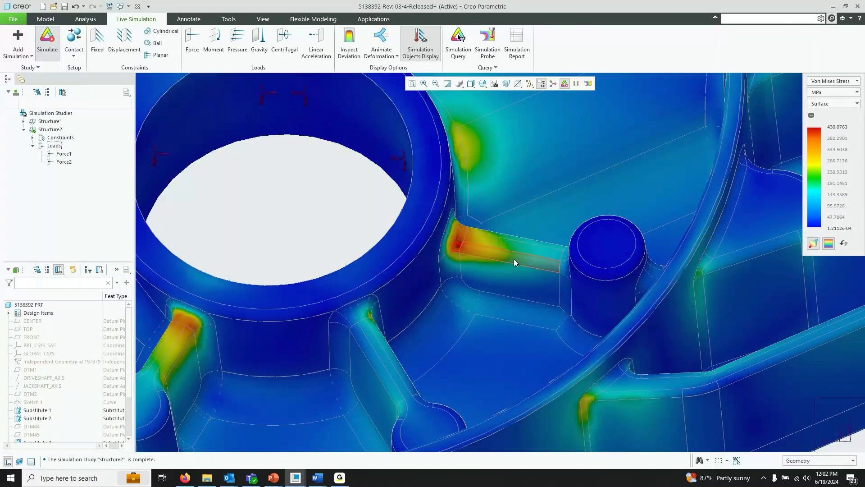
{"action": "scroll", "coordinate": [514, 258], "scroll_direction": "up", "scroll_amount": 3}
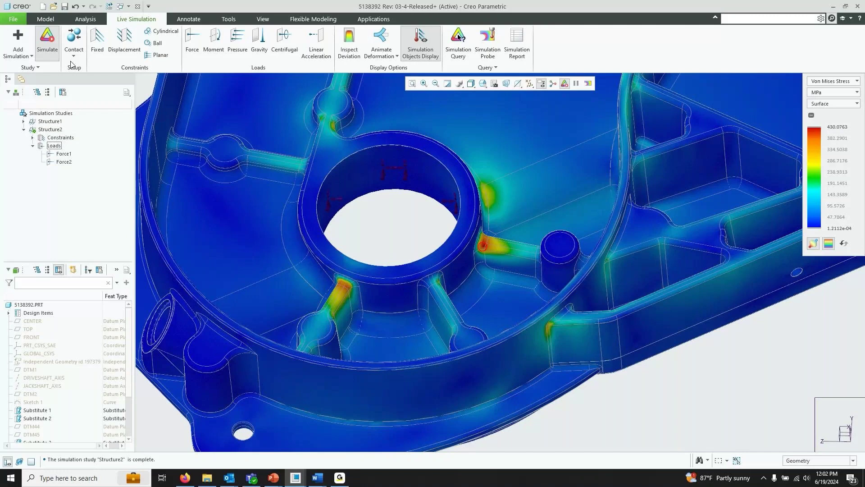
{"action": "left_click", "coordinate": [47, 40]}
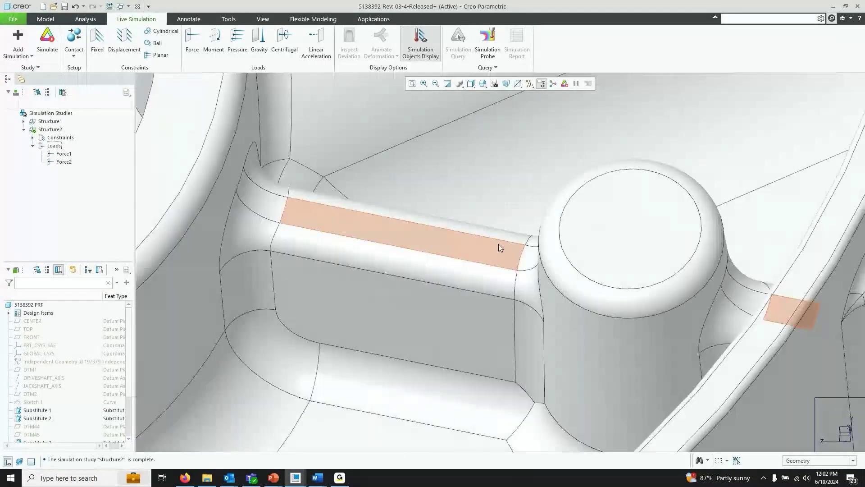
Step: Set the radius of the rounds on the rib between the lower bore and the cylindrical boss to 2.5 and regenerate the model
{"action": "left_click", "coordinate": [380, 260]}
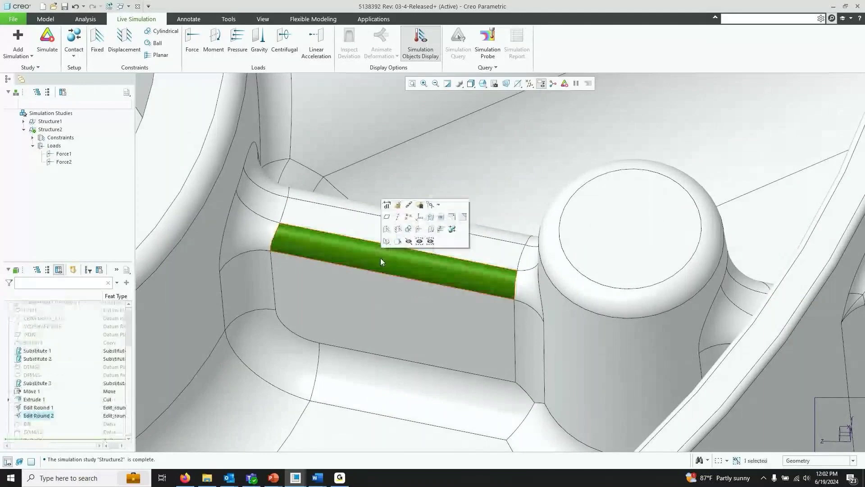
{"action": "left_click", "coordinate": [317, 194], "text": "ctrl"}
{"action": "left_click", "coordinate": [330, 153]}
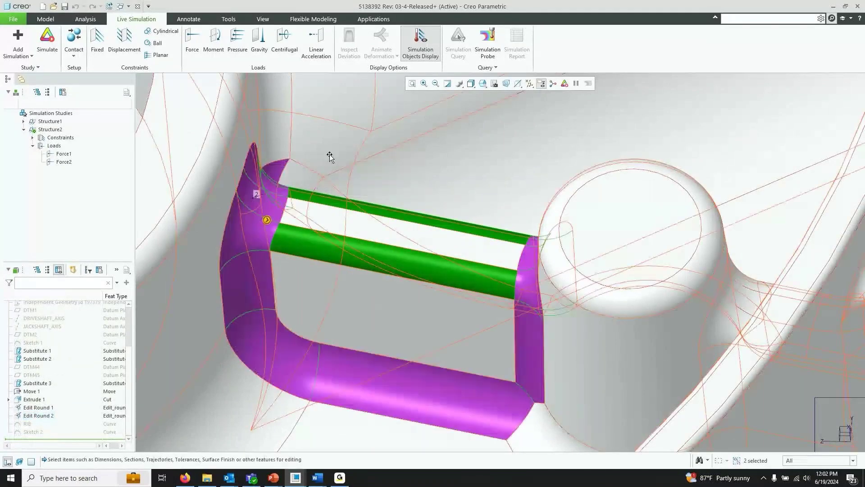
{"action": "double_click", "coordinate": [257, 197]}
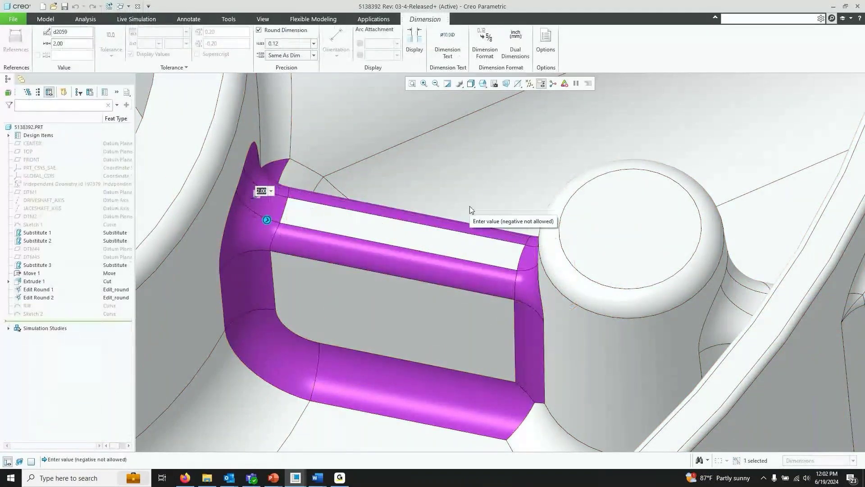
{"action": "type", "text": "2.5"}
{"action": "key", "text": "Return"}
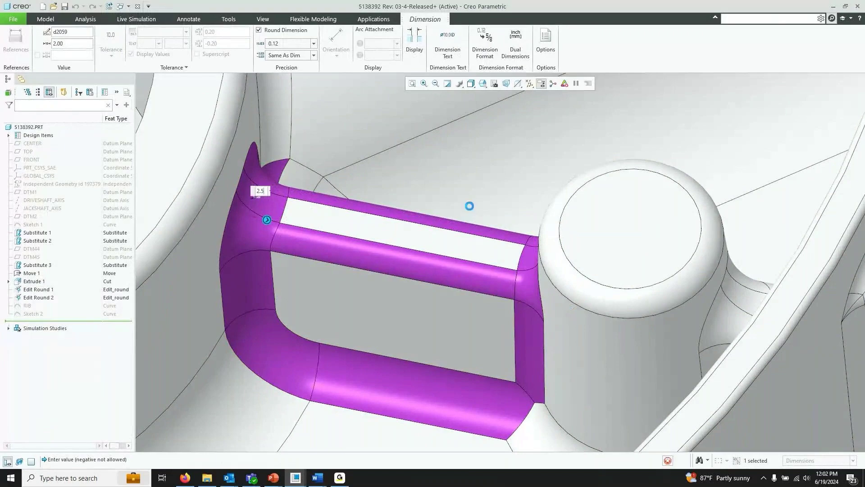
{"action": "left_click", "coordinate": [430, 199]}
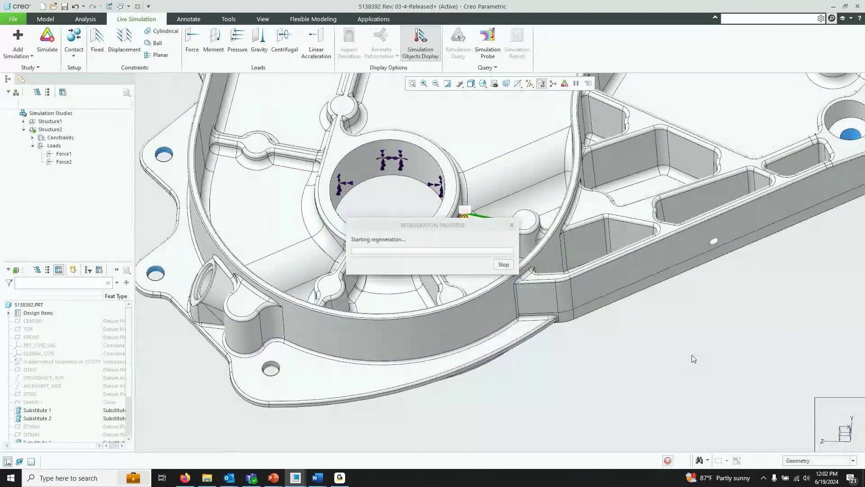
Step: Move the side surface of the cylindrical boss by 1, with the move direction oriented to the adjacent rib's side face
{"action": "scroll", "coordinate": [496, 230], "scroll_direction": "up", "scroll_amount": 5}
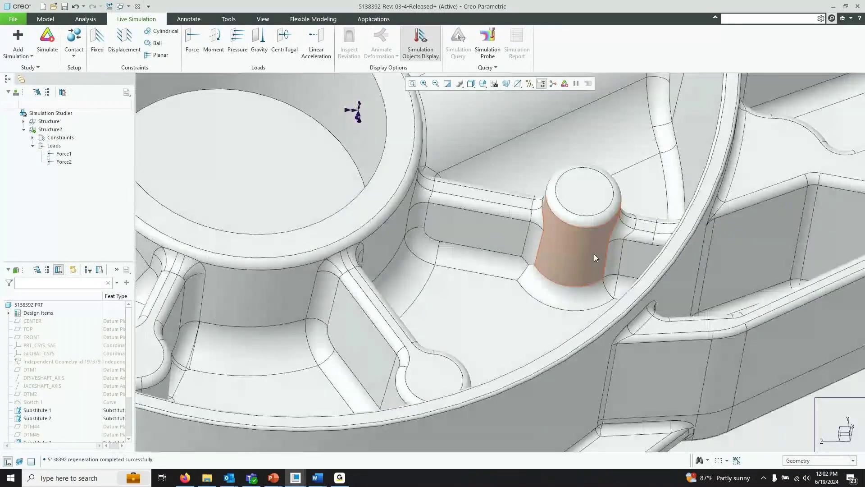
{"action": "left_click", "coordinate": [593, 257]}
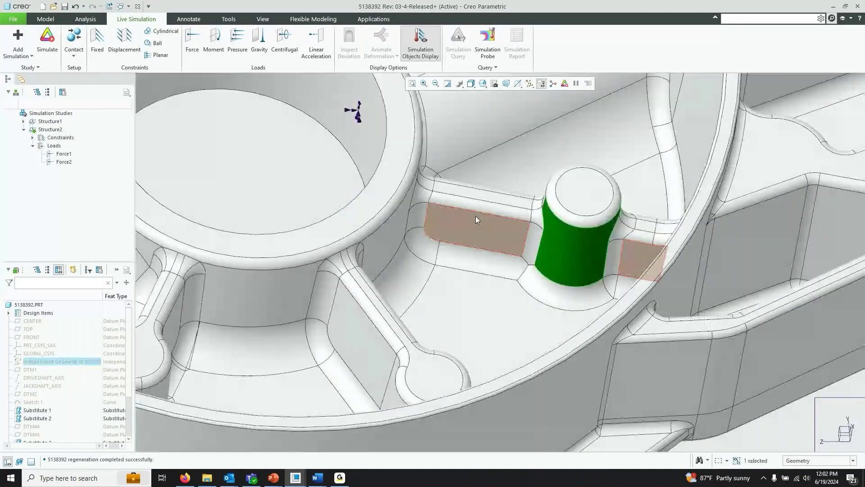
{"action": "left_click", "coordinate": [313, 20]}
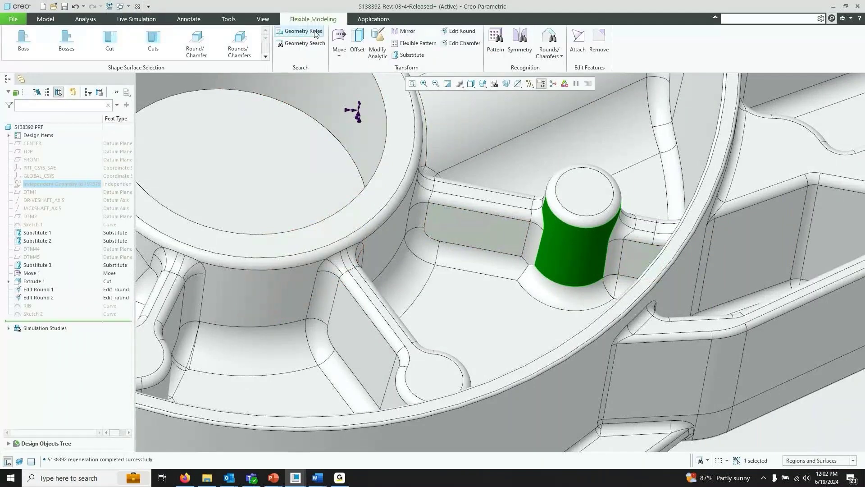
{"action": "left_click", "coordinate": [344, 39]}
{"action": "left_click", "coordinate": [211, 52]}
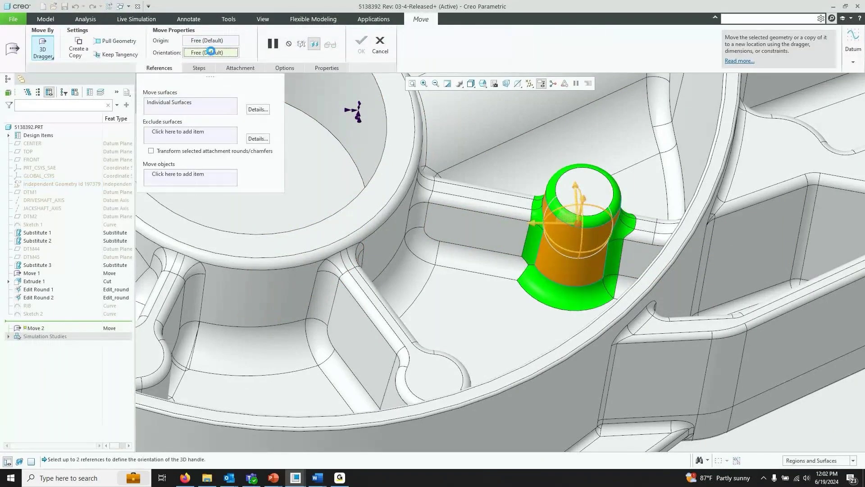
{"action": "left_click", "coordinate": [529, 245]}
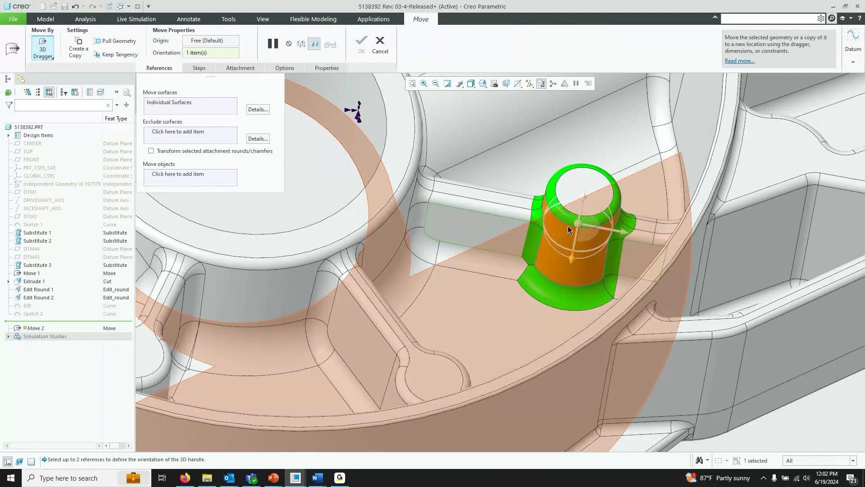
{"action": "left_click_drag", "start_coordinate": [579, 241], "coordinate": [578, 249]}
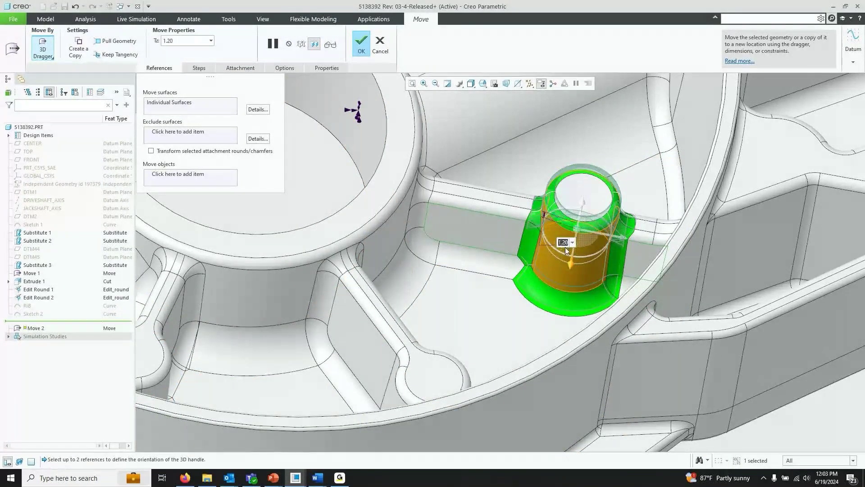
{"action": "type", "text": "1"}
{"action": "key", "text": "Return"}
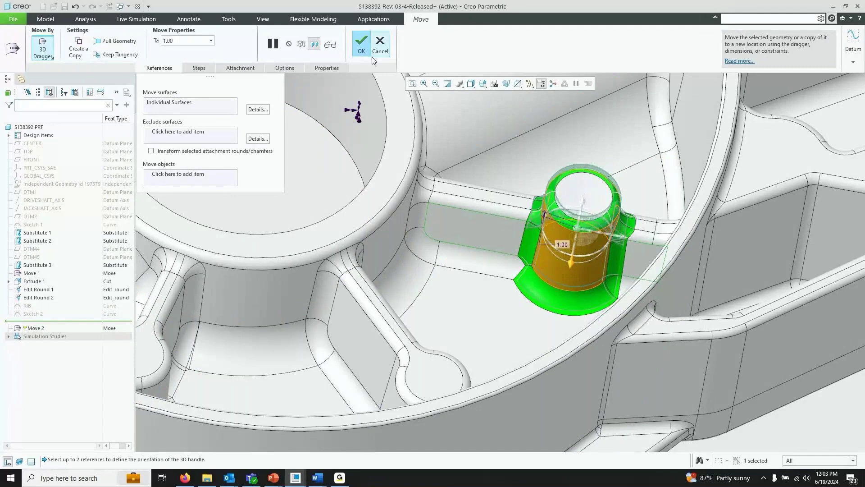
{"action": "left_click", "coordinate": [362, 46]}
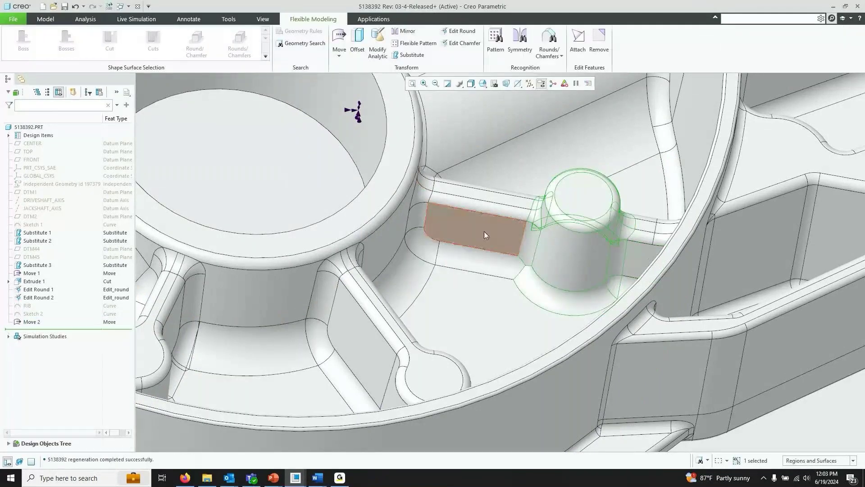
Step: Move the side faces of the rib on both sides of the cylindrical boss by 1, perpendicular to the rib
{"action": "left_click", "coordinate": [477, 237]}
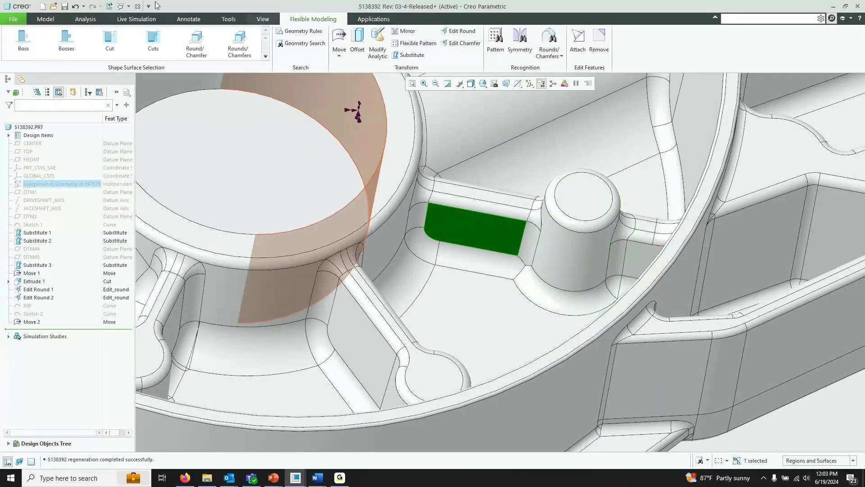
{"action": "left_click", "coordinate": [52, 21]}
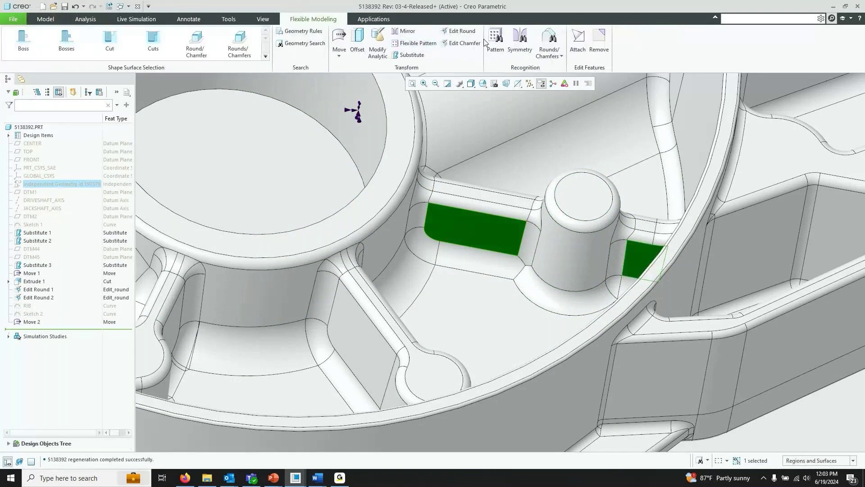
{"action": "left_click", "coordinate": [339, 40]}
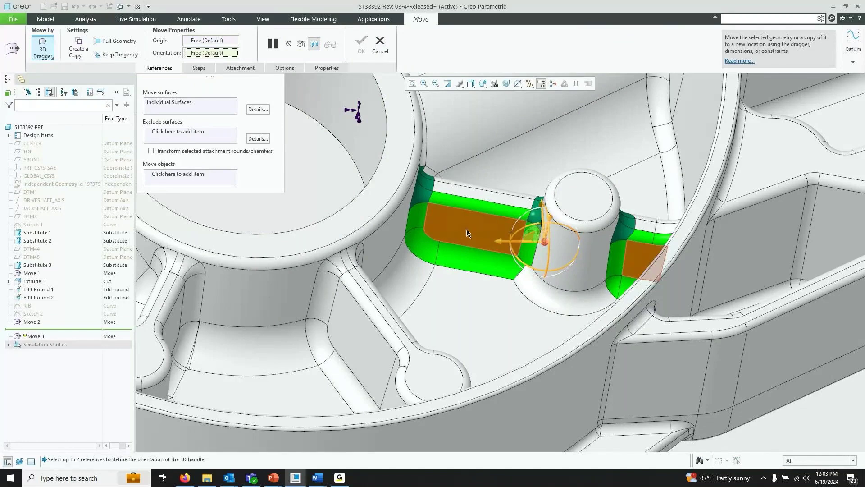
{"action": "left_click", "coordinate": [545, 257]}
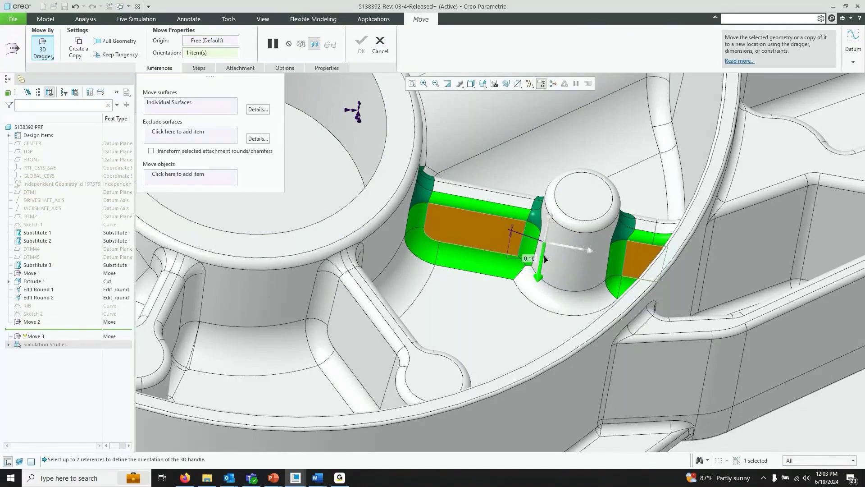
{"action": "middle_click", "coordinate": [529, 259]}
{"action": "left_click_drag", "start_coordinate": [529, 260], "coordinate": [529, 262]}
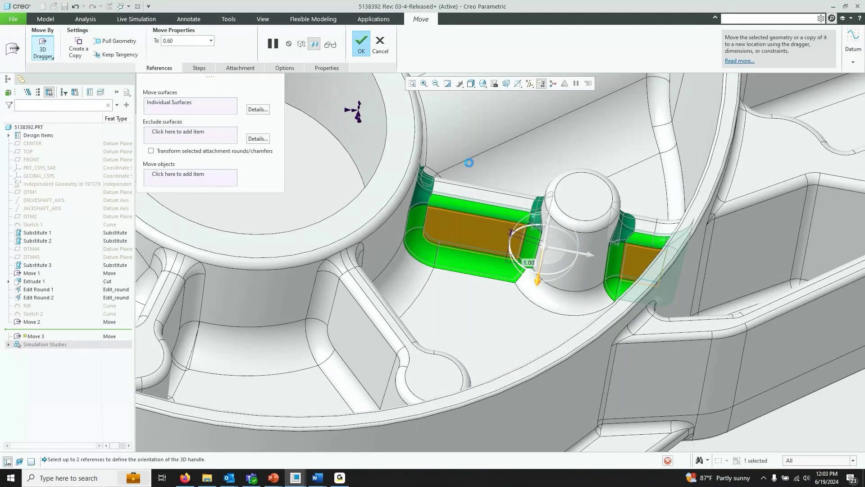
{"action": "middle_click", "coordinate": [434, 265]}
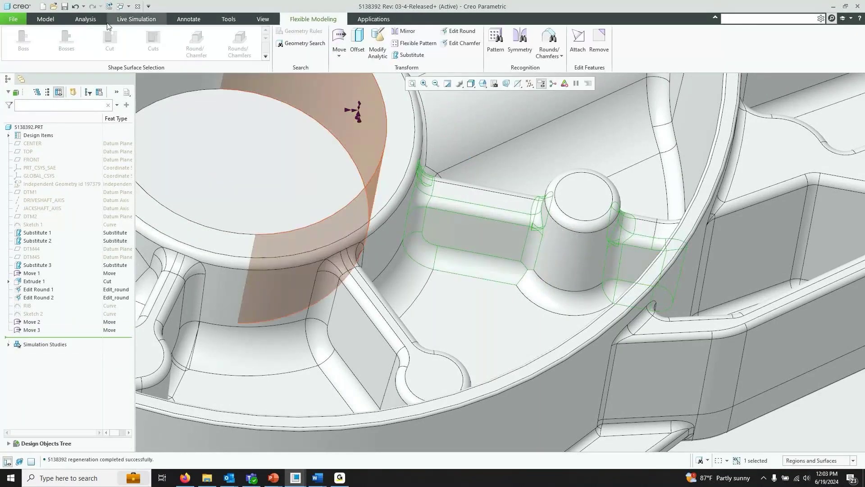
Step: Turn the live simulation on and examine the von Mises stress on the ribs around the lower bore
{"action": "left_click", "coordinate": [136, 19]}
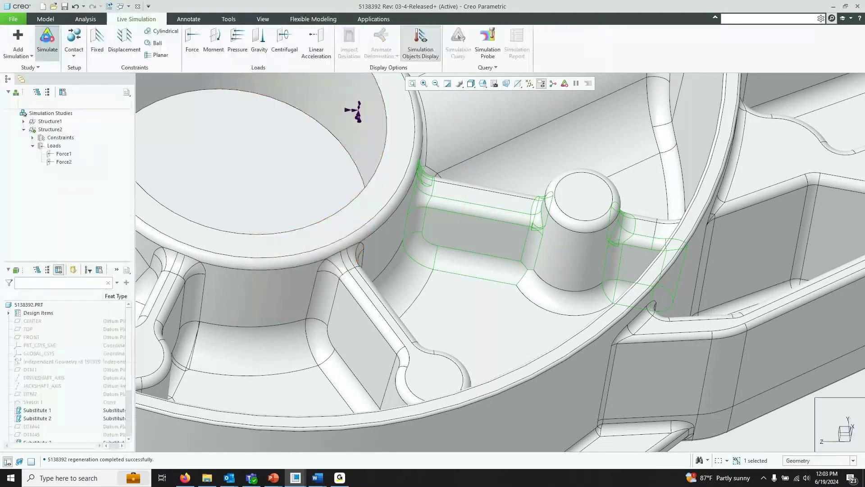
{"action": "left_click", "coordinate": [47, 41]}
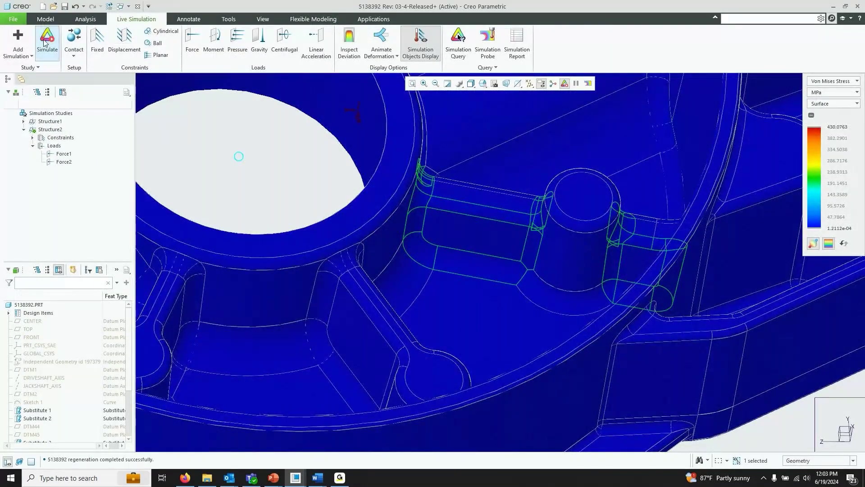
{"action": "scroll", "coordinate": [234, 201], "scroll_direction": "down", "scroll_amount": 3}
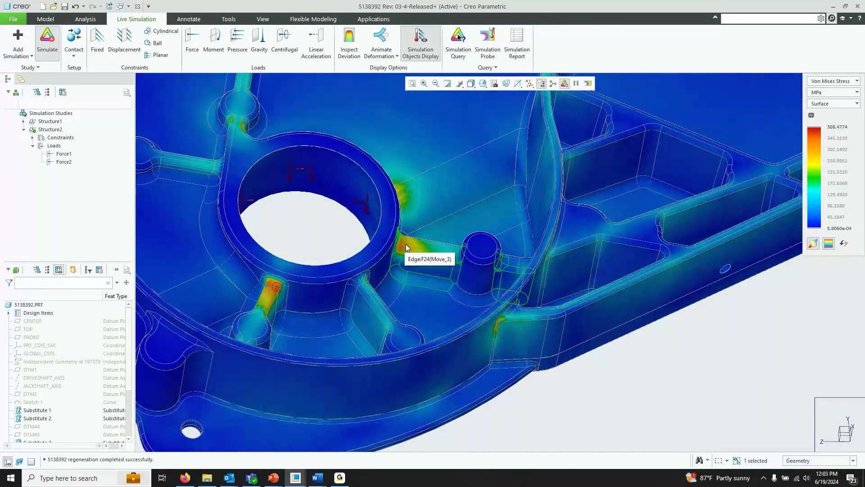
{"action": "scroll", "coordinate": [448, 313], "scroll_direction": "down", "scroll_amount": 2}
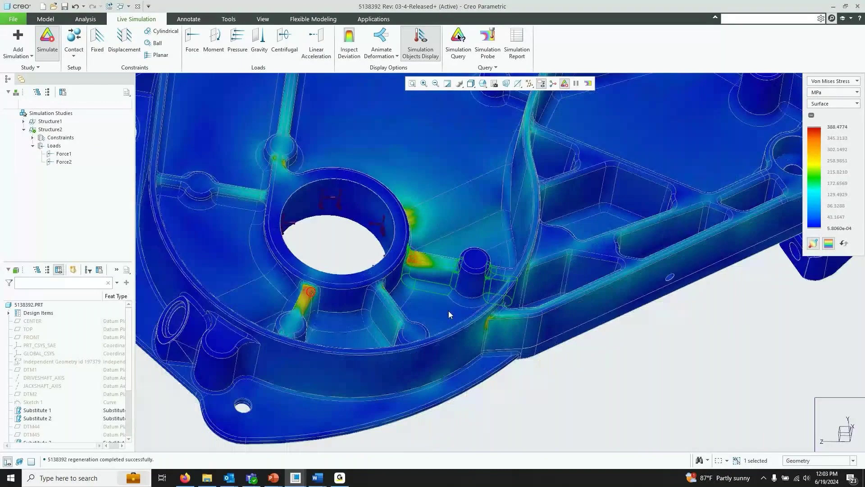
{"action": "scroll", "coordinate": [448, 310], "scroll_direction": "down", "scroll_amount": 5}
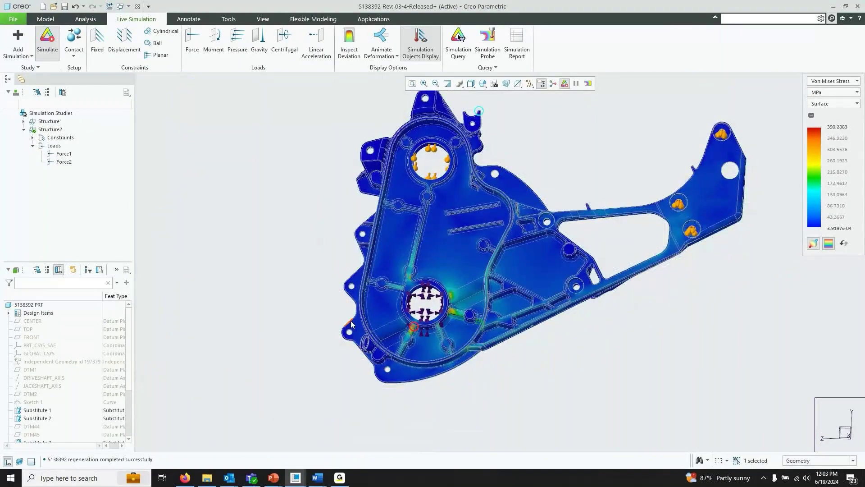
{"action": "scroll", "coordinate": [350, 320], "scroll_direction": "up", "scroll_amount": 6}
{"action": "scroll", "coordinate": [628, 246], "scroll_direction": "down", "scroll_amount": 2}
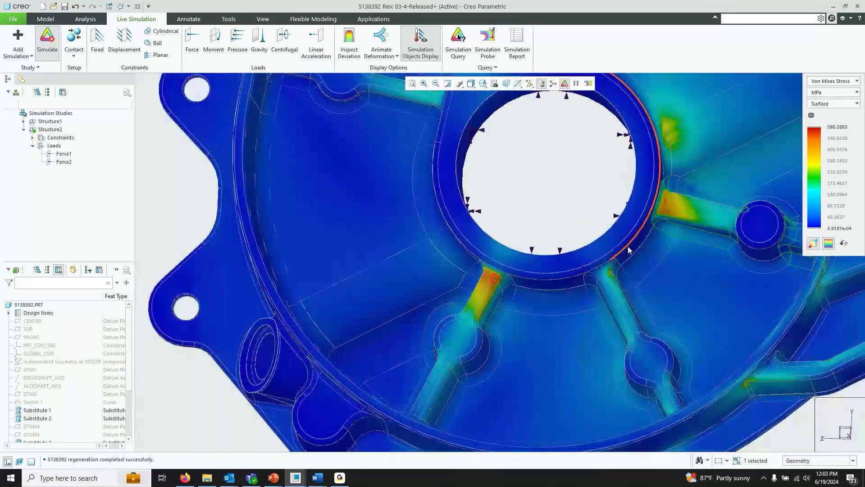
{"action": "scroll", "coordinate": [707, 215], "scroll_direction": "up", "scroll_amount": 2}
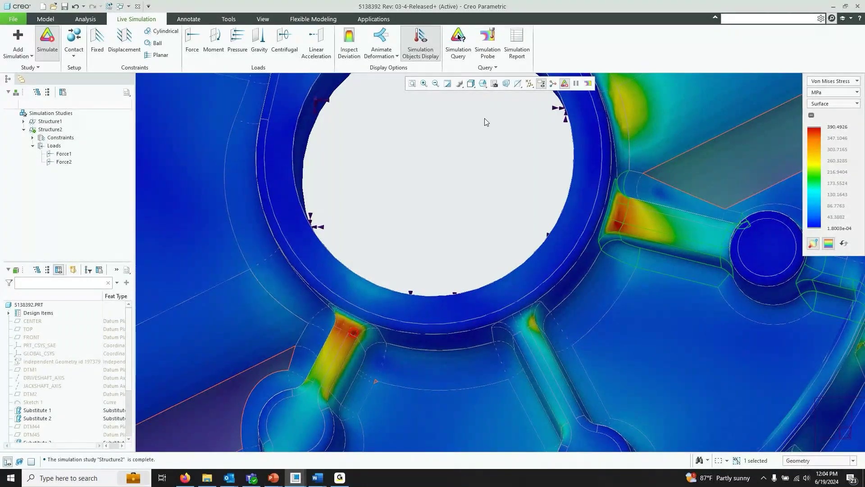
Step: Probe the maximum von Mises stress on the modified rib's top surface beside the lower bore, and close the probe without creating it
{"action": "left_click", "coordinate": [490, 44]}
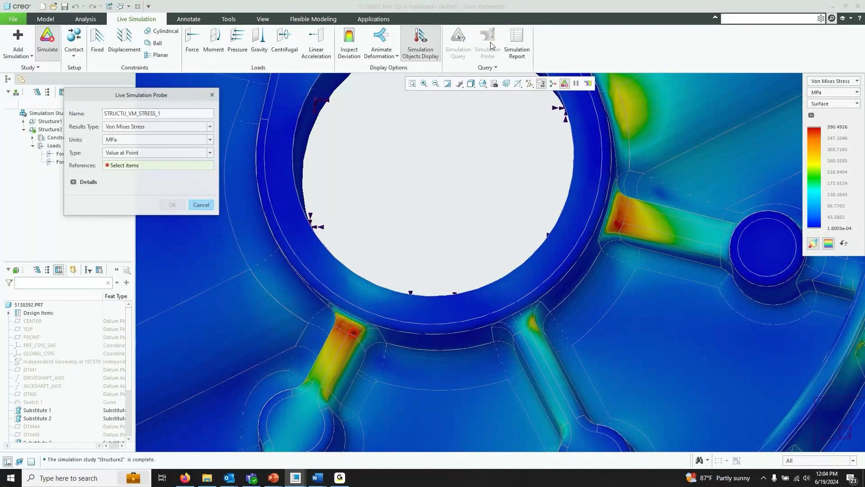
{"action": "left_click", "coordinate": [630, 229]}
{"action": "scroll", "coordinate": [630, 229], "scroll_direction": "down", "scroll_amount": 3}
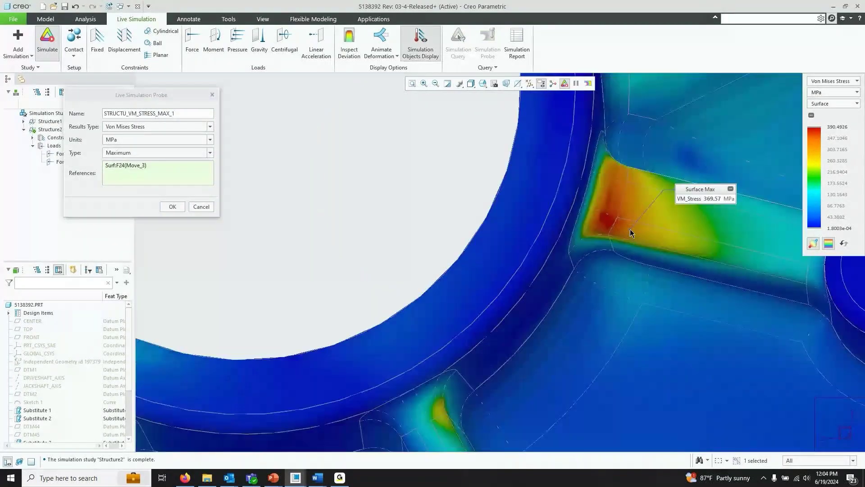
{"action": "scroll", "coordinate": [630, 229], "scroll_direction": "down", "scroll_amount": 2}
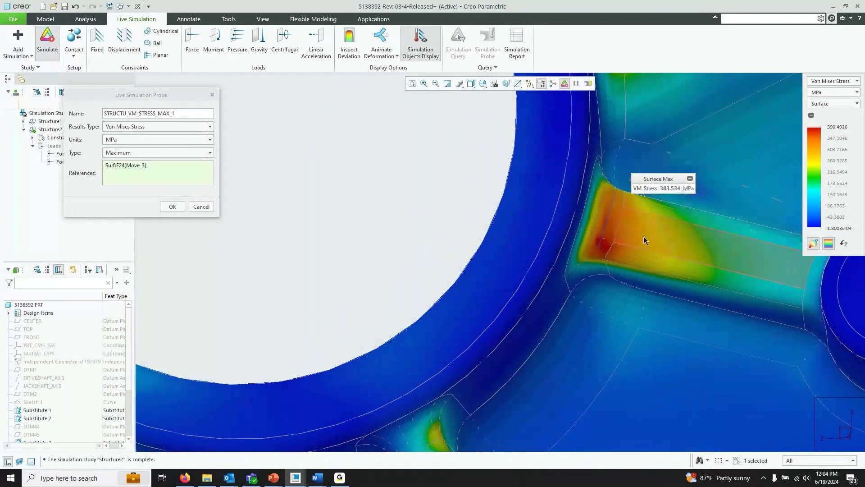
{"action": "scroll", "coordinate": [703, 241], "scroll_direction": "up", "scroll_amount": 3}
{"action": "scroll", "coordinate": [703, 241], "scroll_direction": "down", "scroll_amount": 5}
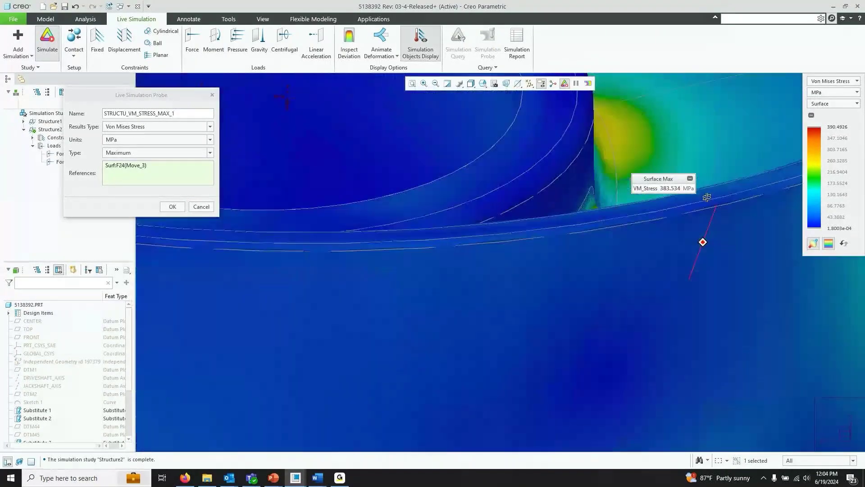
{"action": "scroll", "coordinate": [703, 242], "scroll_direction": "up", "scroll_amount": 5}
{"action": "scroll", "coordinate": [704, 241], "scroll_direction": "down", "scroll_amount": 2}
{"action": "scroll", "coordinate": [698, 224], "scroll_direction": "up", "scroll_amount": 5}
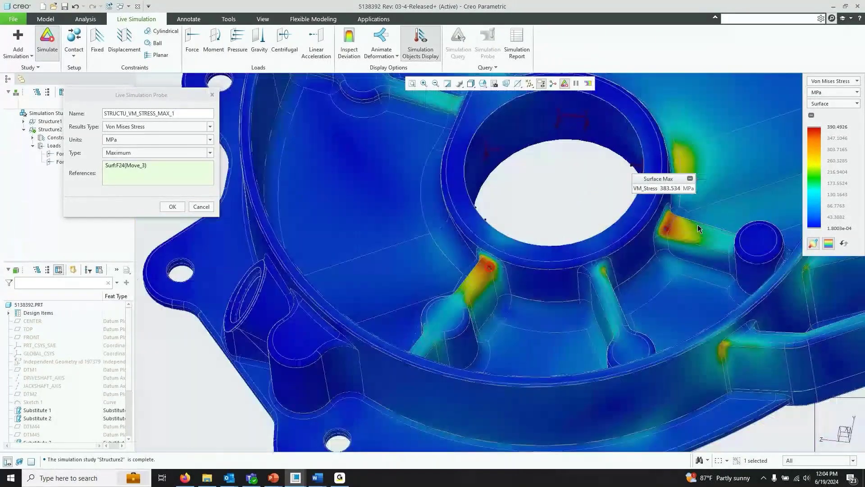
{"action": "scroll", "coordinate": [698, 225], "scroll_direction": "up", "scroll_amount": 2}
{"action": "scroll", "coordinate": [629, 245], "scroll_direction": "up", "scroll_amount": 3}
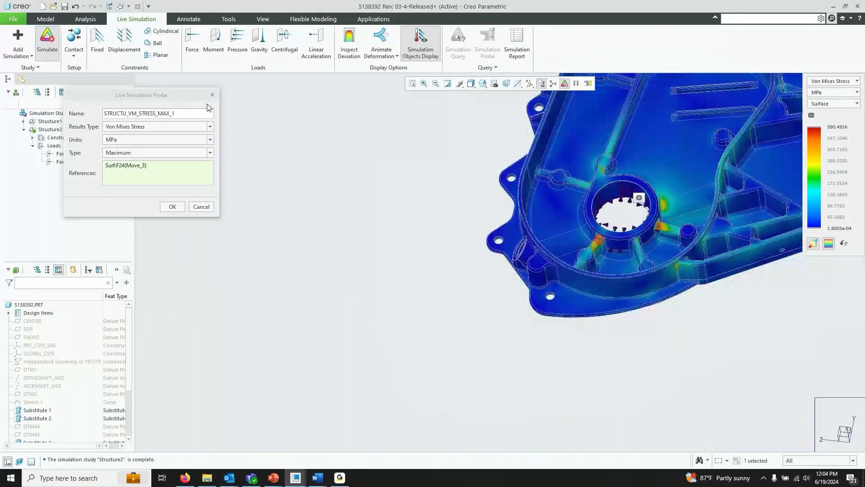
{"action": "left_click", "coordinate": [212, 95]}
Step: Inspect the von Mises stress distribution over the whole housing and at the ribs around the lower bore
{"action": "scroll", "coordinate": [567, 218], "scroll_direction": "up", "scroll_amount": 3}
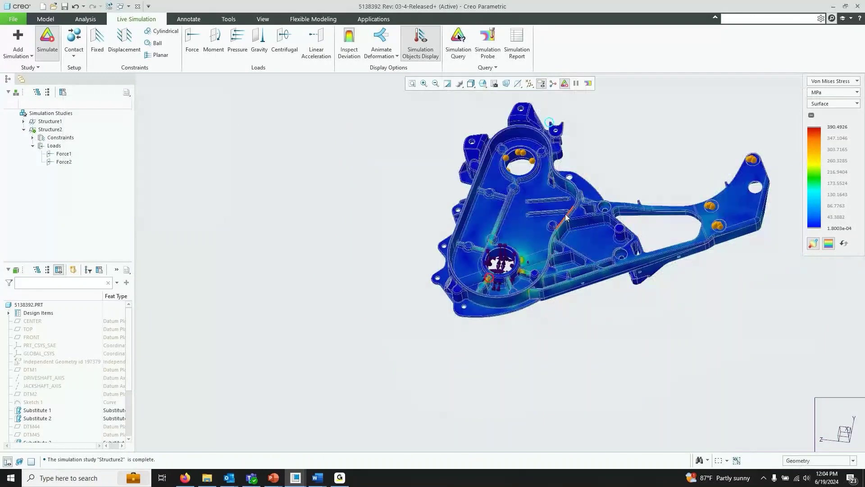
{"action": "scroll", "coordinate": [566, 217], "scroll_direction": "down", "scroll_amount": 3}
{"action": "scroll", "coordinate": [580, 183], "scroll_direction": "up", "scroll_amount": 3}
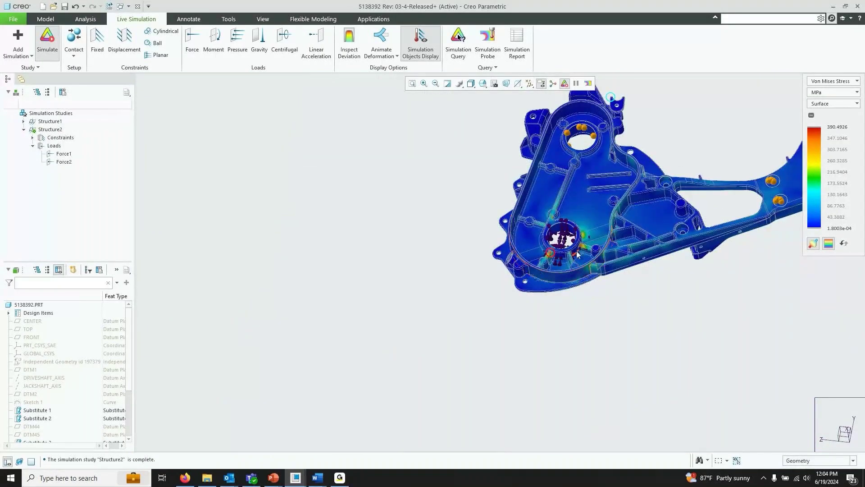
{"action": "scroll", "coordinate": [577, 250], "scroll_direction": "down", "scroll_amount": 3}
{"action": "scroll", "coordinate": [602, 242], "scroll_direction": "down", "scroll_amount": 3}
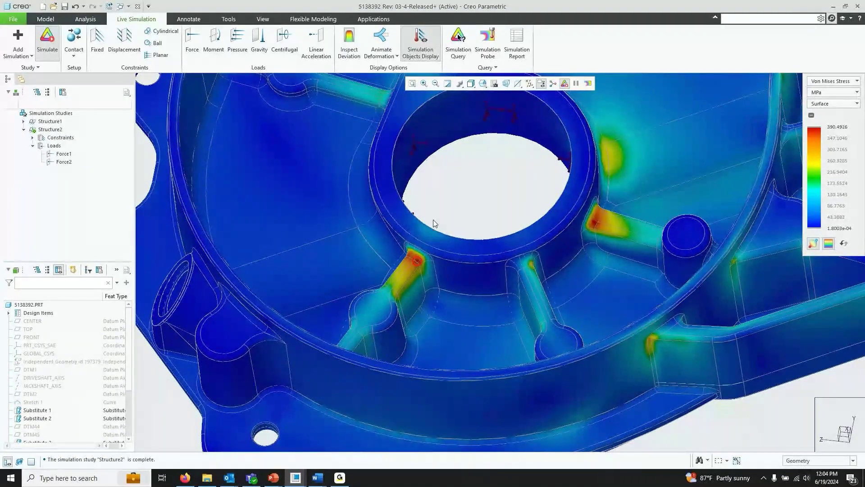
{"action": "scroll", "coordinate": [434, 224], "scroll_direction": "down", "scroll_amount": 3}
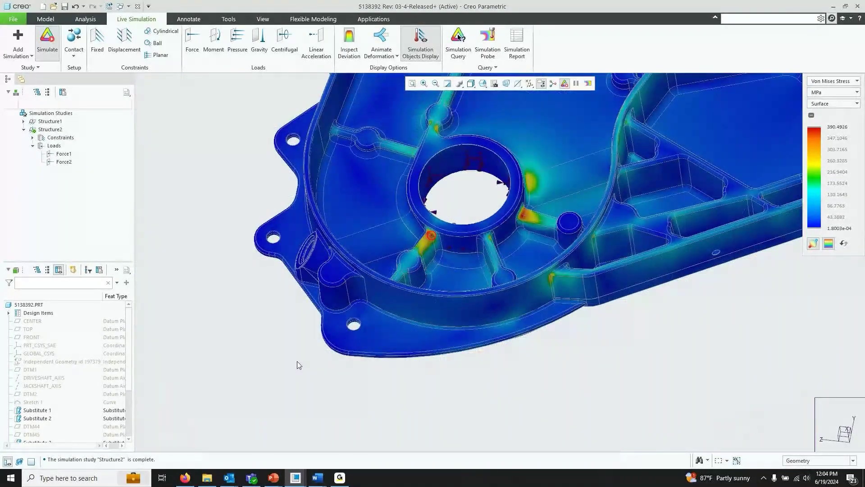
{"action": "scroll", "coordinate": [297, 365], "scroll_direction": "down", "scroll_amount": 4}
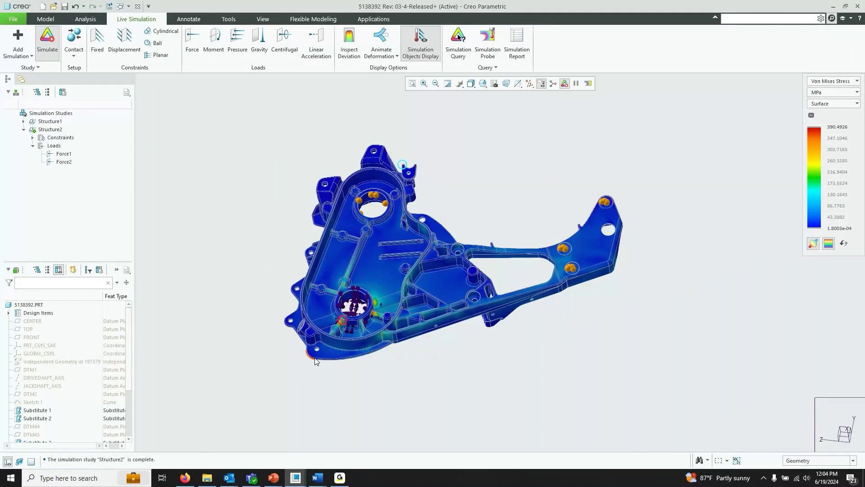
Step: Switch to the open ENGINE.ASM assembly and hide the display of its simulation objects
{"action": "left_click", "coordinate": [128, 7]}
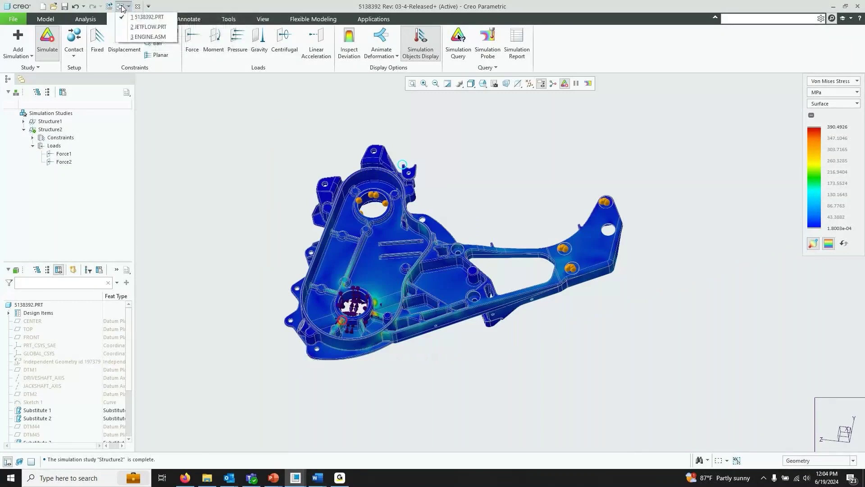
{"action": "left_click", "coordinate": [144, 38]}
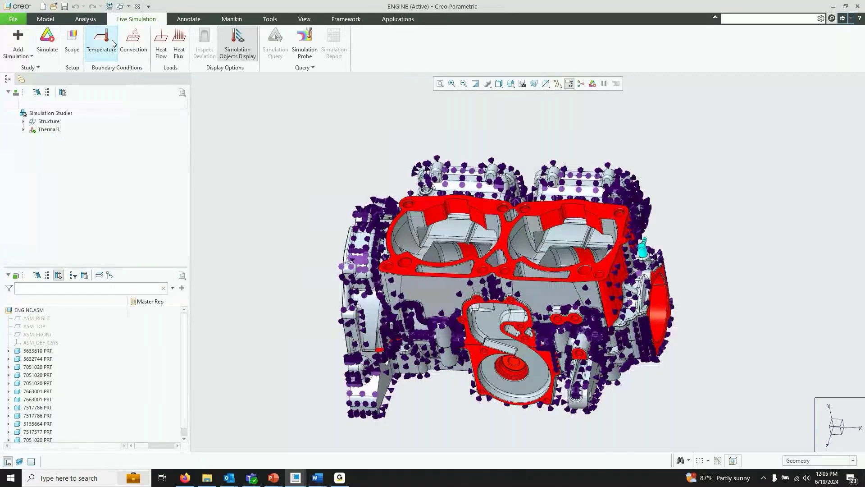
{"action": "left_click", "coordinate": [241, 45]}
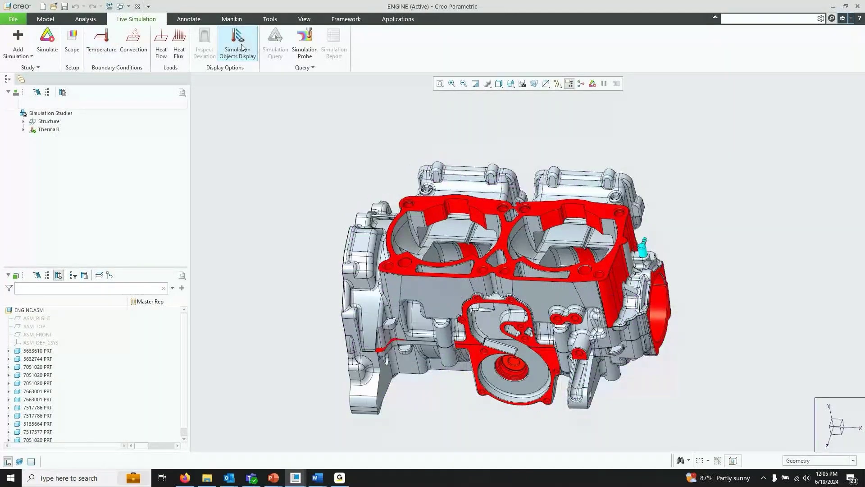
Step: Open the convection condition ConvCond4 of the Thermal3 study for editing
{"action": "mouse_move", "coordinate": [303, 239]}
{"action": "middle_mouse_down"}
{"action": "mouse_move", "coordinate": [328, 203]}
{"action": "mouse_move", "coordinate": [313, 206]}
{"action": "mouse_move", "coordinate": [312, 224]}
{"action": "middle_mouse_up"}
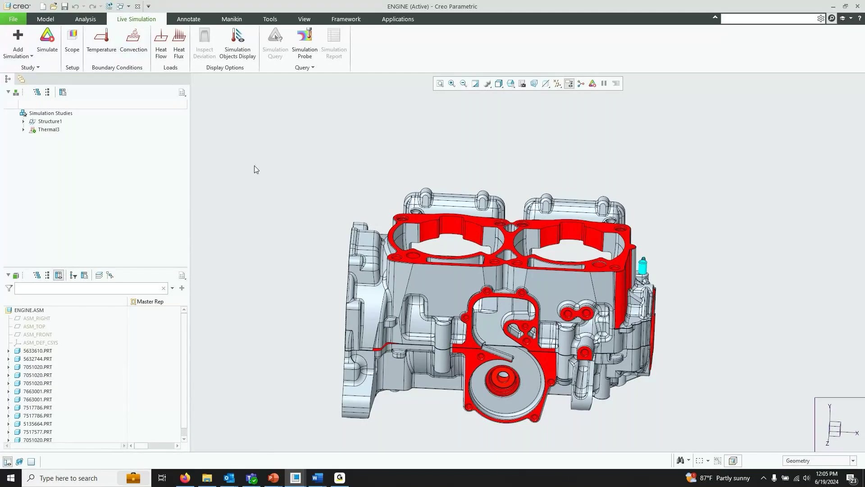
{"action": "left_click", "coordinate": [24, 129]}
{"action": "left_click", "coordinate": [74, 156]}
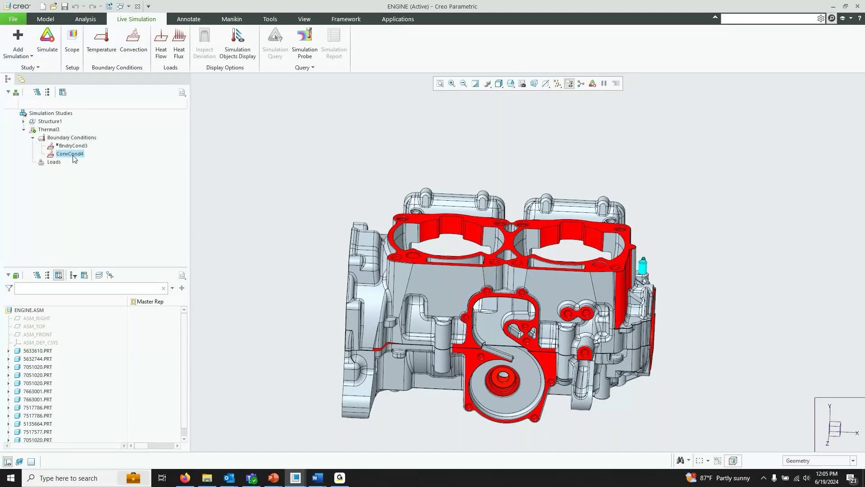
{"action": "left_click", "coordinate": [73, 155]}
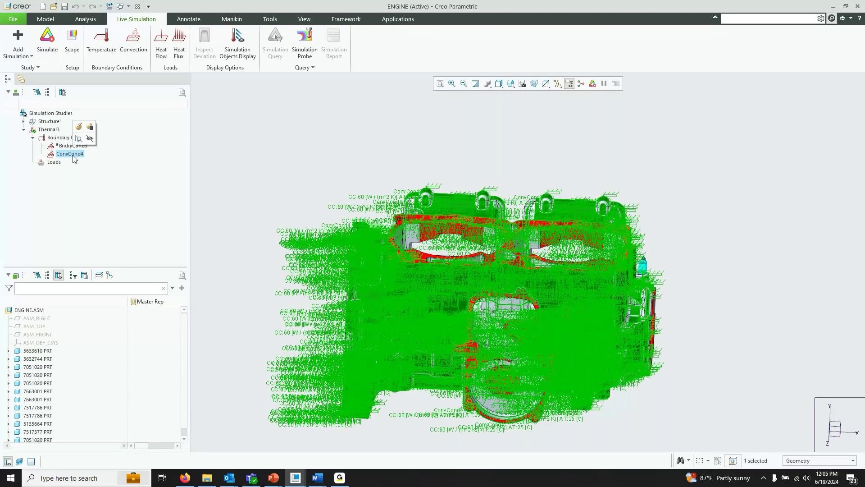
{"action": "middle_click_drag", "start_coordinate": [402, 137], "coordinate": [236, 59]}
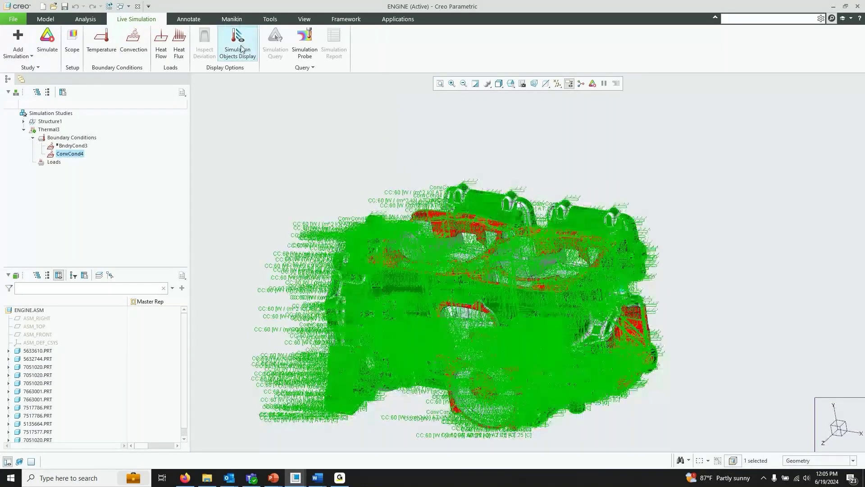
{"action": "left_click", "coordinate": [68, 155]}
{"action": "left_click", "coordinate": [77, 120]}
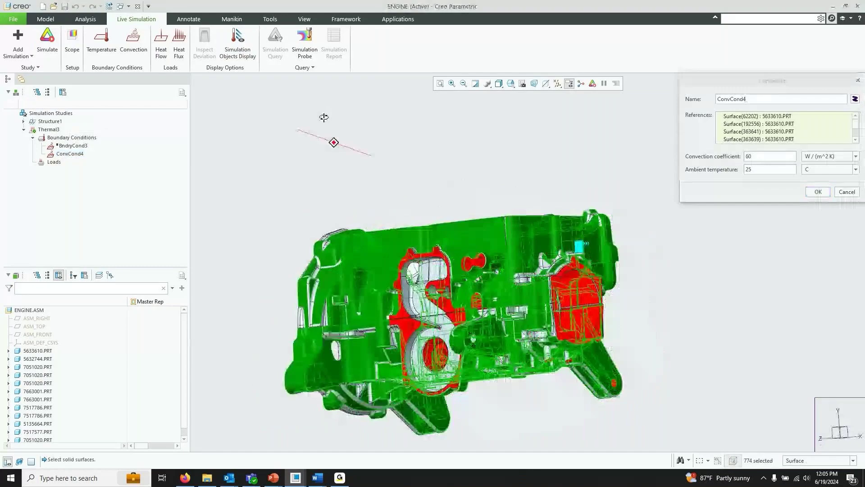
Step: Examine which outer surfaces of the engine block are assigned to the convection condition
{"action": "scroll", "coordinate": [418, 267], "scroll_direction": "down", "scroll_amount": 5}
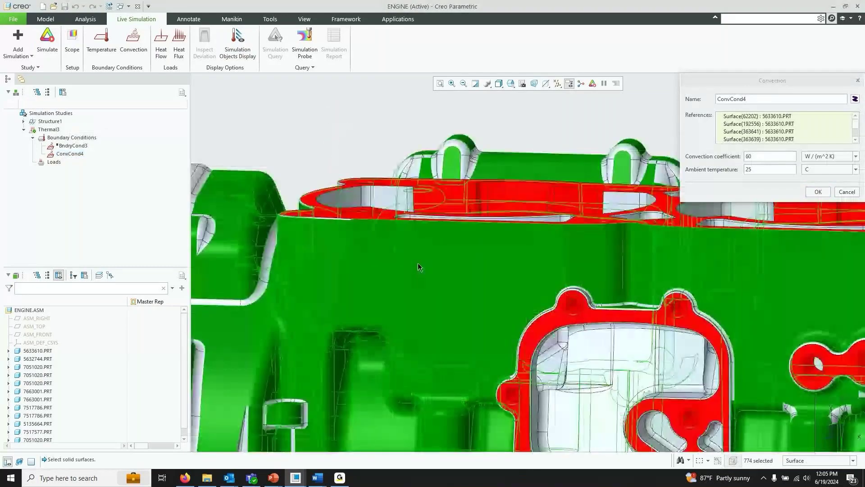
{"action": "scroll", "coordinate": [418, 266], "scroll_direction": "up", "scroll_amount": 5}
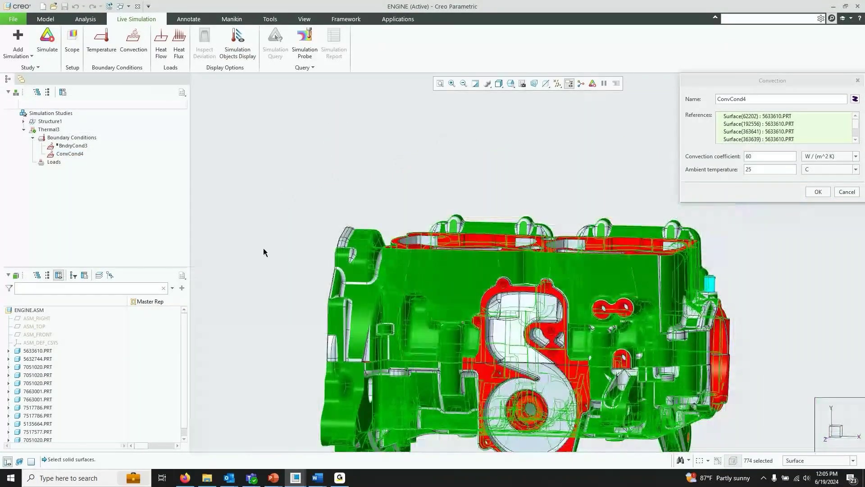
{"action": "mouse_move", "coordinate": [264, 252]}
{"action": "middle_mouse_down"}
{"action": "mouse_move", "coordinate": [294, 249]}
{"action": "mouse_move", "coordinate": [280, 249]}
{"action": "middle_mouse_up"}
{"action": "scroll", "coordinate": [351, 250], "scroll_direction": "down", "scroll_amount": 5}
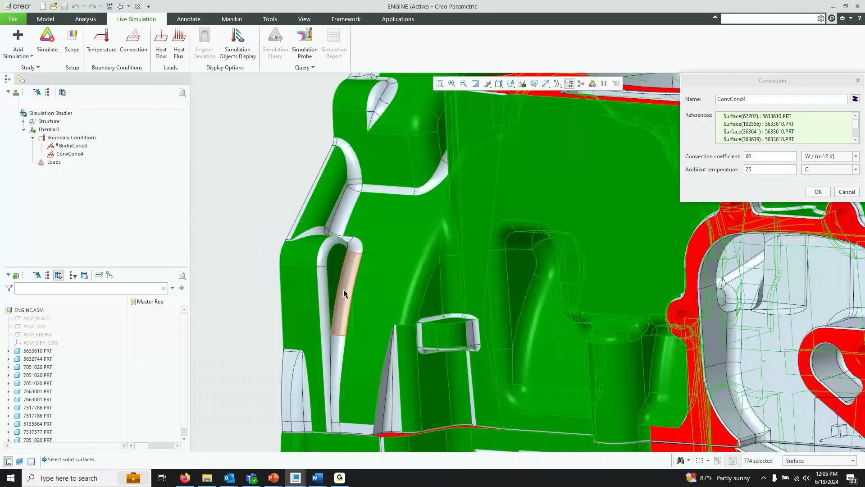
{"action": "scroll", "coordinate": [352, 250], "scroll_direction": "up", "scroll_amount": 4}
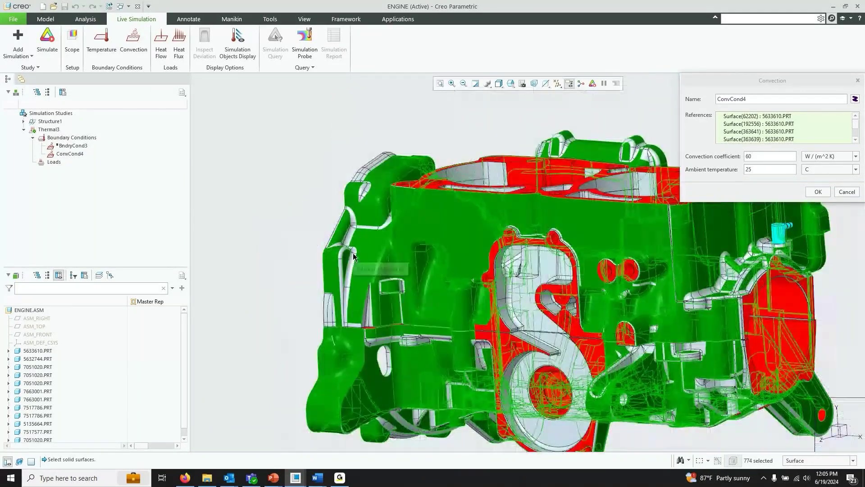
{"action": "scroll", "coordinate": [335, 258], "scroll_direction": "up", "scroll_amount": 2}
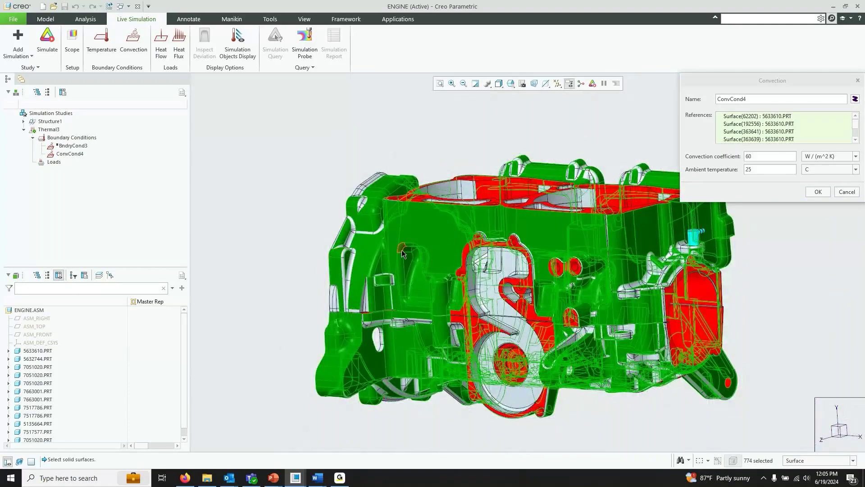
{"action": "scroll", "coordinate": [694, 288], "scroll_direction": "down", "scroll_amount": 3}
{"action": "scroll", "coordinate": [694, 288], "scroll_direction": "up", "scroll_amount": 3}
{"action": "middle_click_drag", "start_coordinate": [726, 291], "coordinate": [663, 289]}
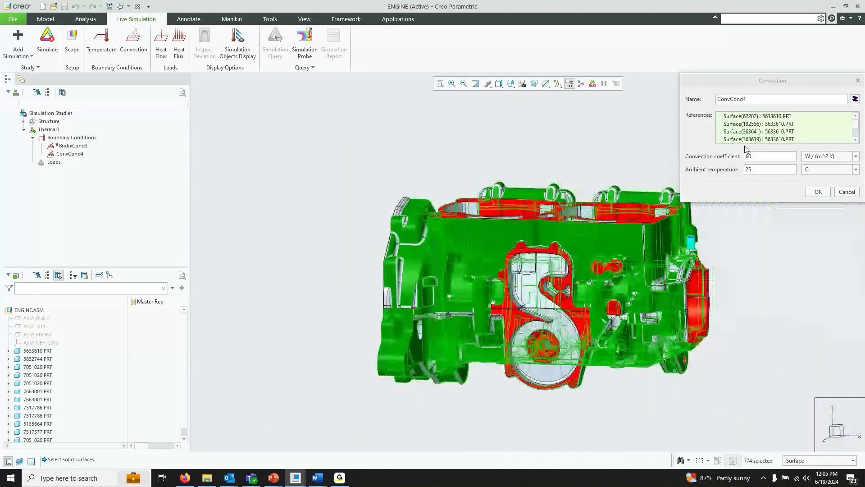
Step: Review the convection coefficient and ambient temperature of ConvCond4, and close its definition
{"action": "left_click_drag", "start_coordinate": [789, 84], "coordinate": [231, 151]}
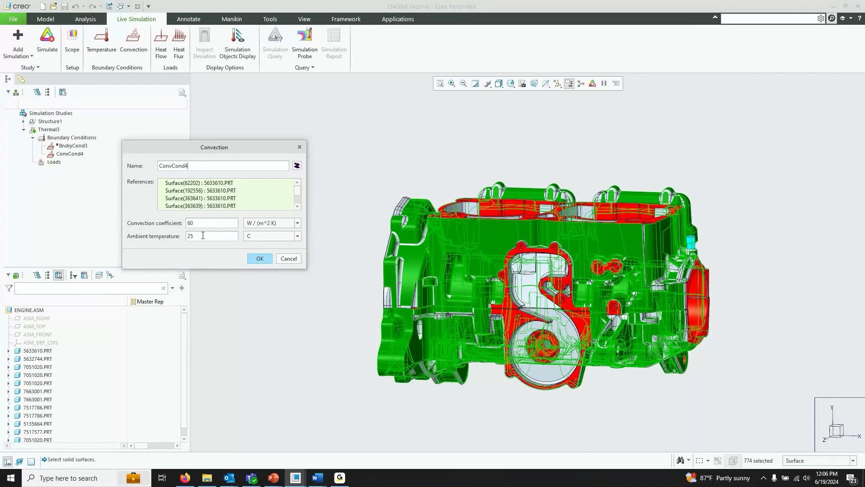
{"action": "left_click_drag", "start_coordinate": [203, 236], "coordinate": [178, 239]}
{"action": "left_click_drag", "start_coordinate": [195, 222], "coordinate": [179, 221]}
{"action": "left_click", "coordinate": [203, 225]}
{"action": "left_click", "coordinate": [264, 260]}
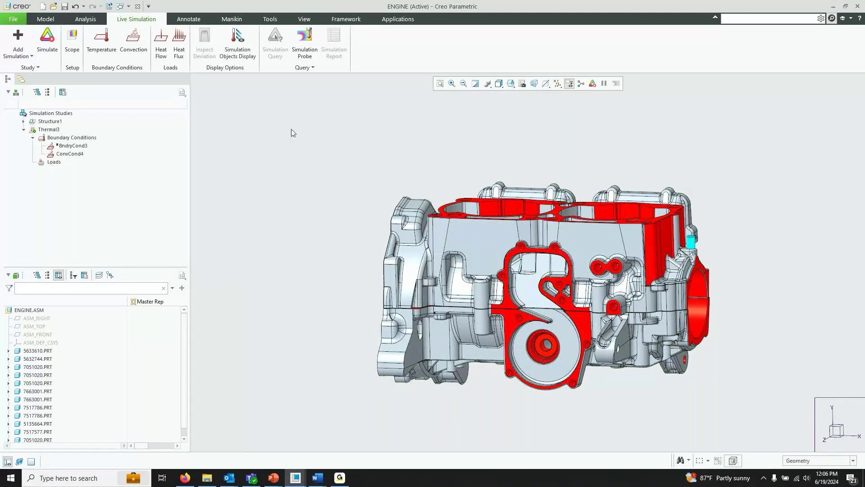
Step: Add a heat flow load of 1000 W to the flat top surface around the two cylinder bores
{"action": "middle_click_drag", "start_coordinate": [291, 129], "coordinate": [289, 143]}
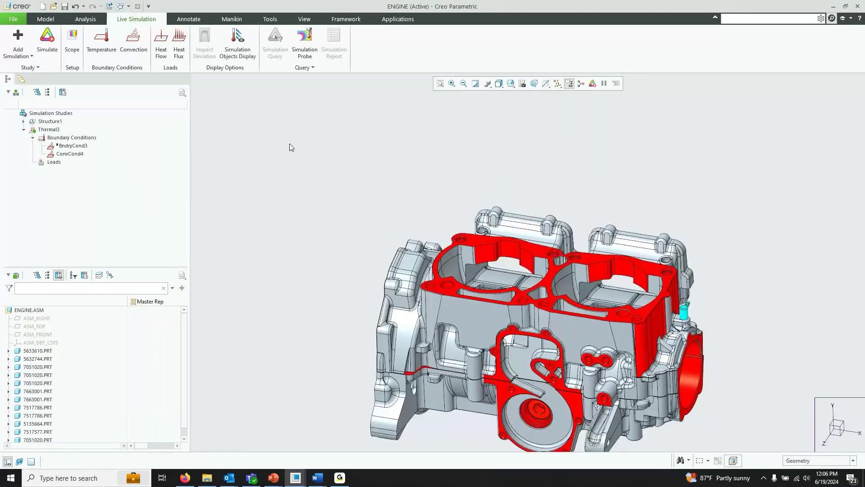
{"action": "left_click", "coordinate": [162, 47]}
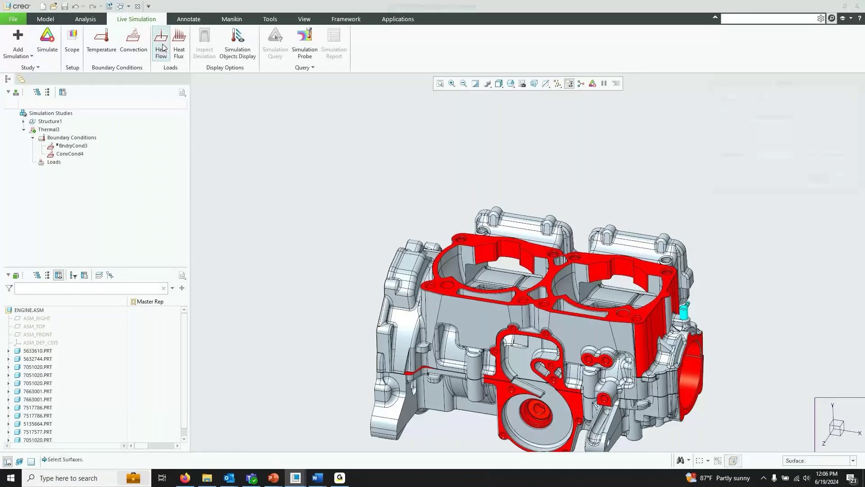
{"action": "left_click", "coordinate": [536, 246]}
{"action": "middle_click", "coordinate": [699, 159]}
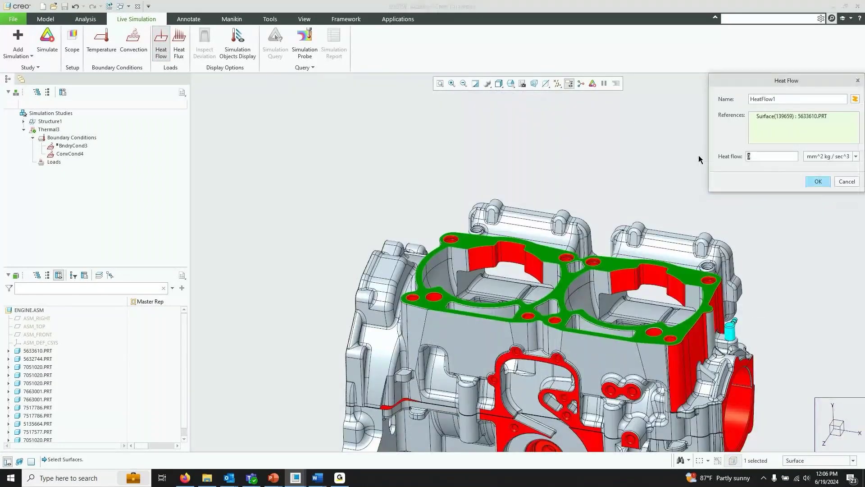
{"action": "type", "text": "1000"}
{"action": "left_click", "coordinate": [832, 158]}
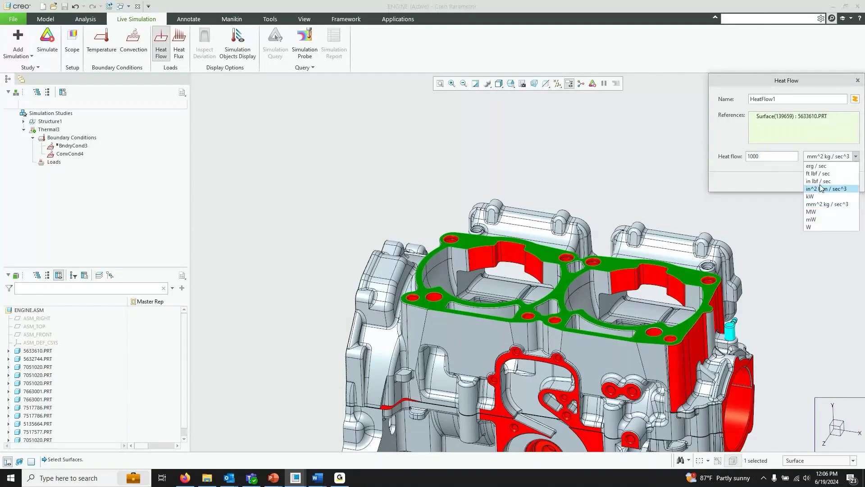
{"action": "left_click", "coordinate": [820, 227]}
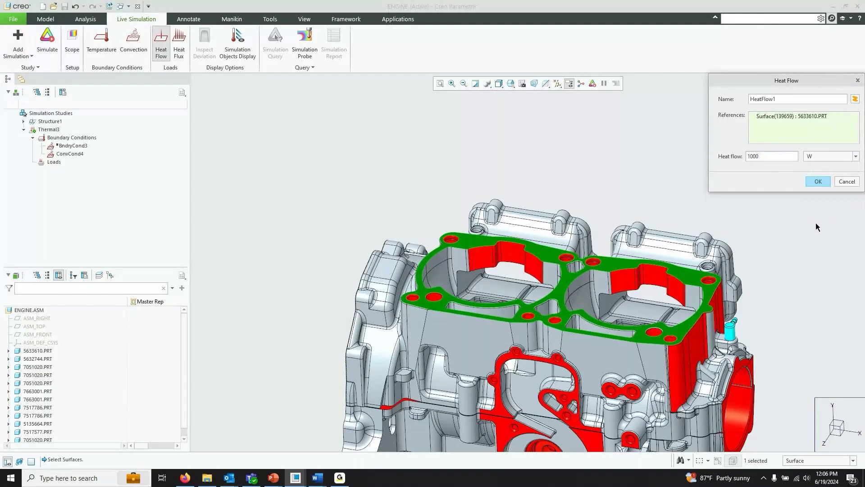
{"action": "left_click", "coordinate": [813, 184]}
Step: Run the live simulation of the thermal study and inspect the temperature distribution over the engine block
{"action": "middle_click_drag", "start_coordinate": [599, 187], "coordinate": [618, 168]}
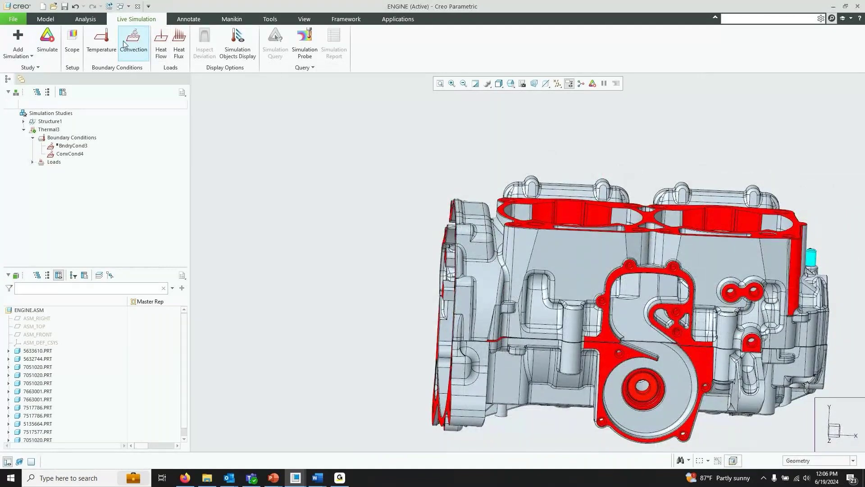
{"action": "left_click", "coordinate": [47, 43]}
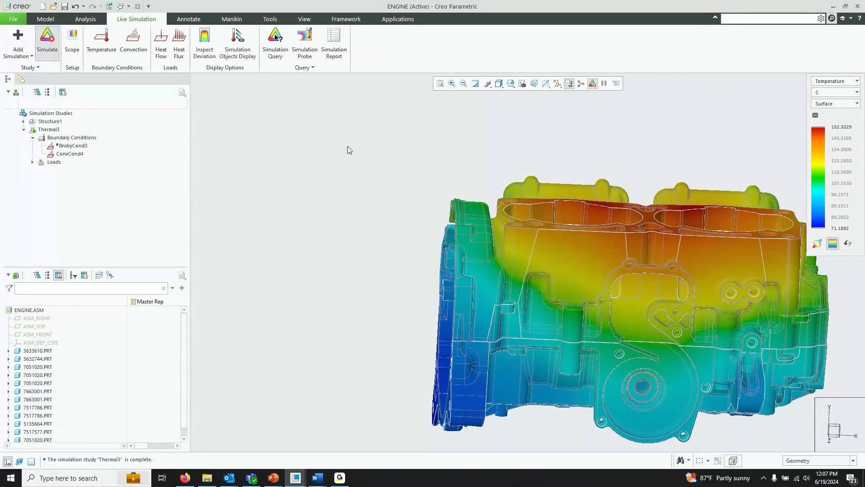
{"action": "scroll", "coordinate": [399, 151], "scroll_direction": "down", "scroll_amount": 3}
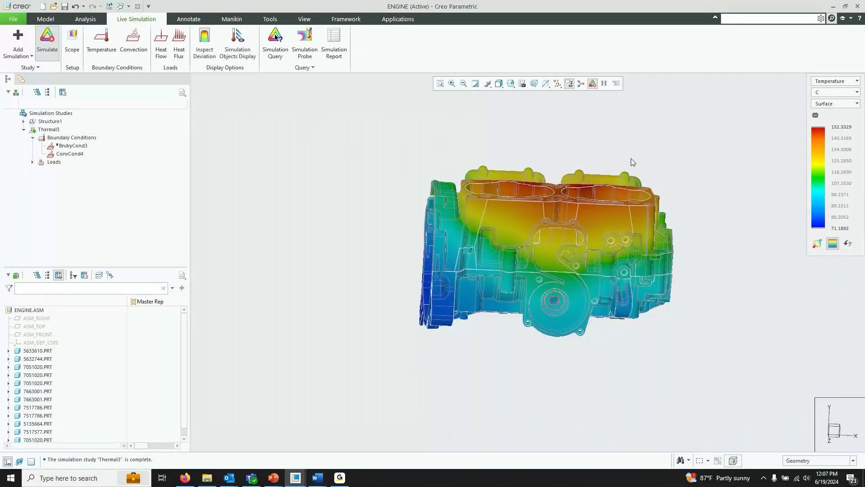
{"action": "middle_click_drag", "start_coordinate": [631, 158], "coordinate": [595, 176]}
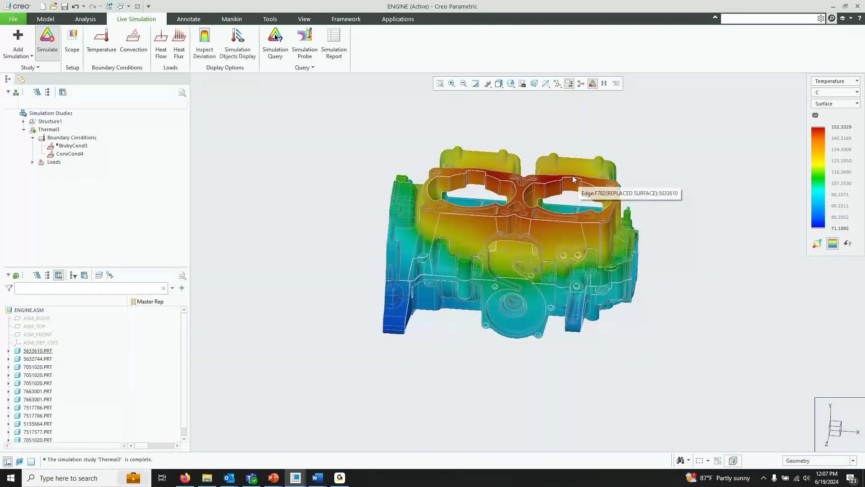
{"action": "scroll", "coordinate": [547, 179], "scroll_direction": "up", "scroll_amount": 3}
{"action": "scroll", "coordinate": [546, 179], "scroll_direction": "up", "scroll_amount": 2}
{"action": "key", "text": "ctrl+d"}
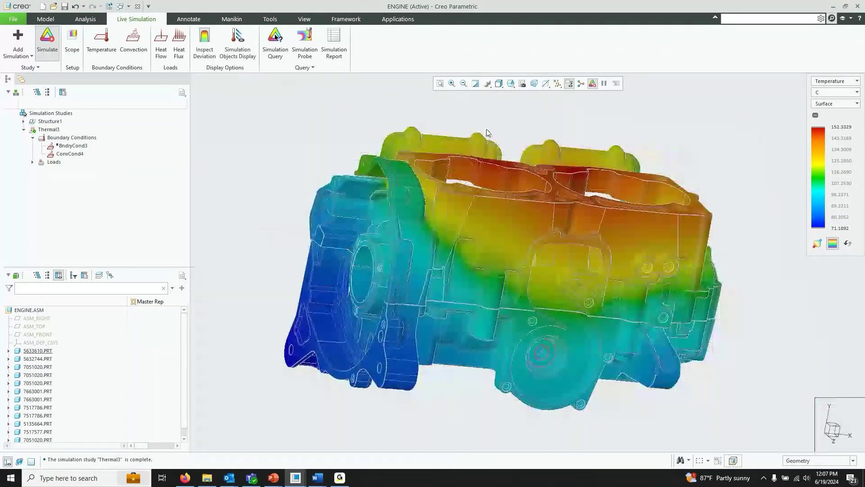
Step: Probe the maximum temperature on the block's flat top surface around the cylinder bores
{"action": "left_click", "coordinate": [302, 43]}
{"action": "middle_click_drag", "start_coordinate": [318, 86], "coordinate": [326, 103]}
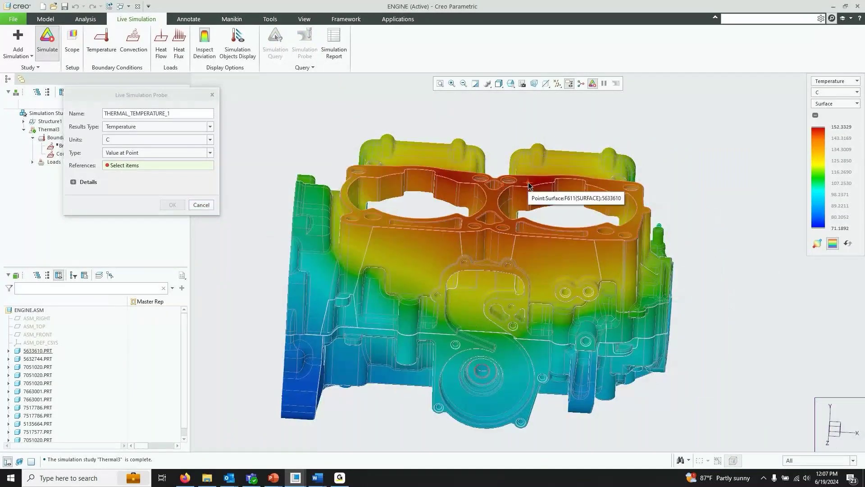
{"action": "left_click", "coordinate": [831, 82]}
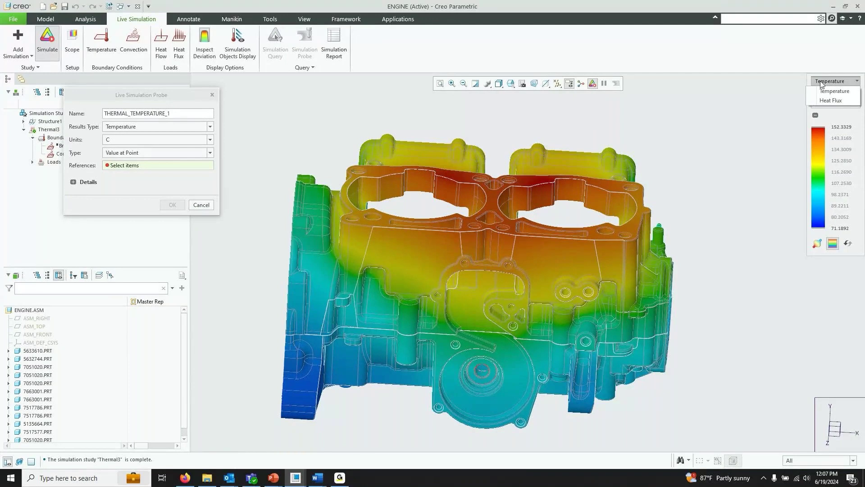
{"action": "left_click", "coordinate": [828, 91]}
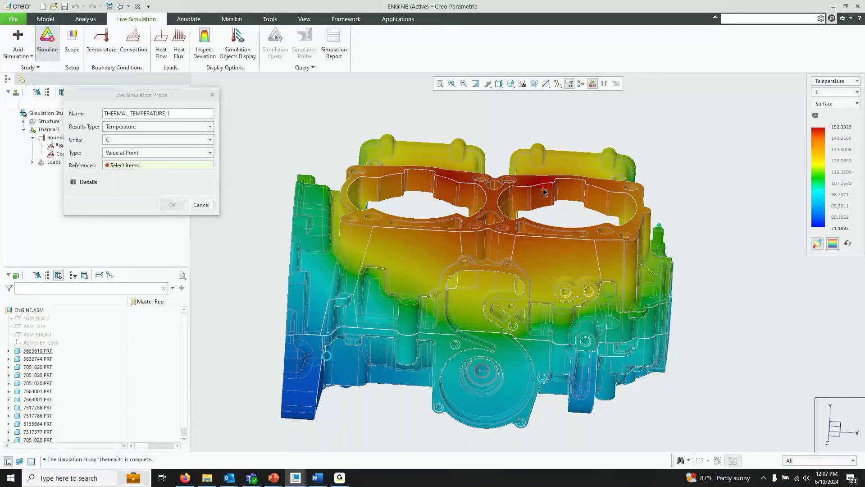
{"action": "left_click", "coordinate": [139, 153]}
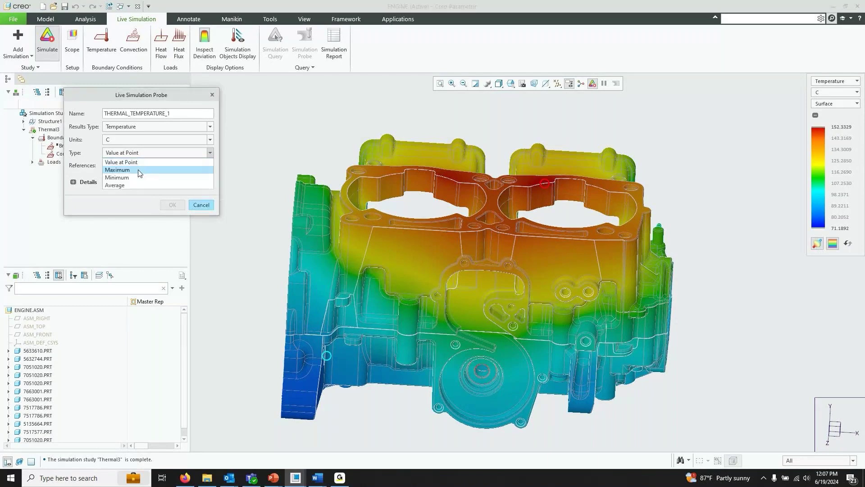
{"action": "left_click", "coordinate": [140, 170]}
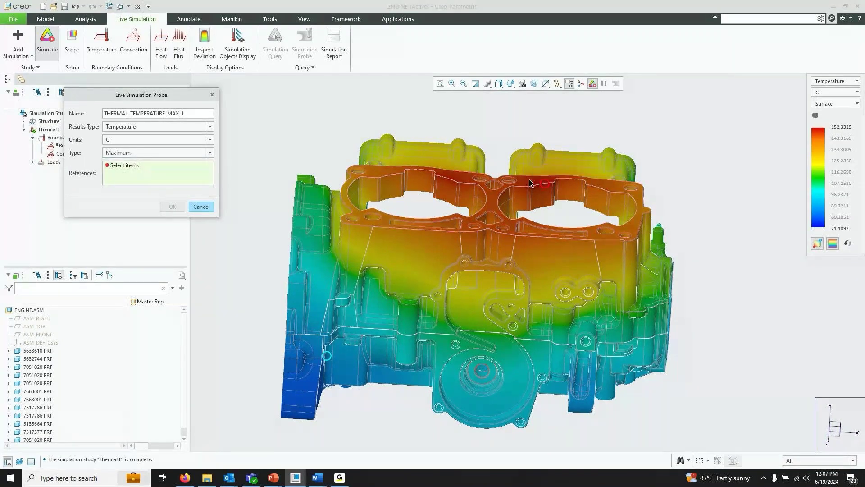
{"action": "left_click", "coordinate": [530, 184]}
{"action": "scroll", "coordinate": [530, 183], "scroll_direction": "down", "scroll_amount": 5}
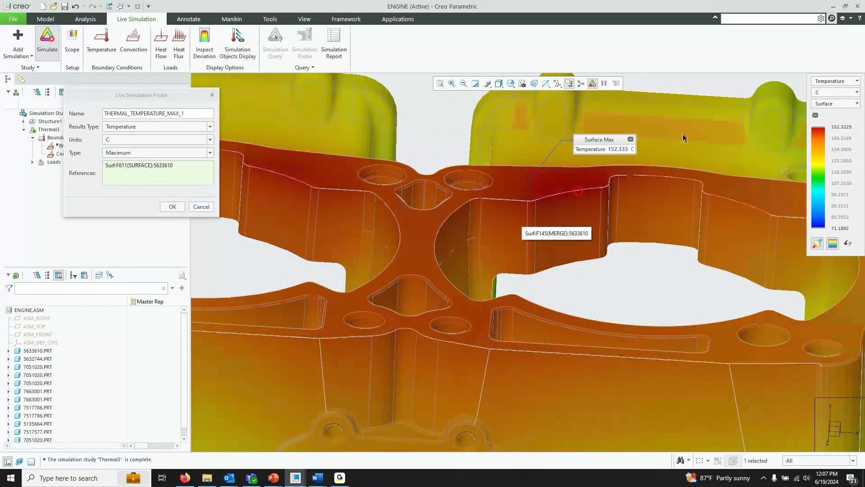
{"action": "scroll", "coordinate": [619, 153], "scroll_direction": "up", "scroll_amount": 5}
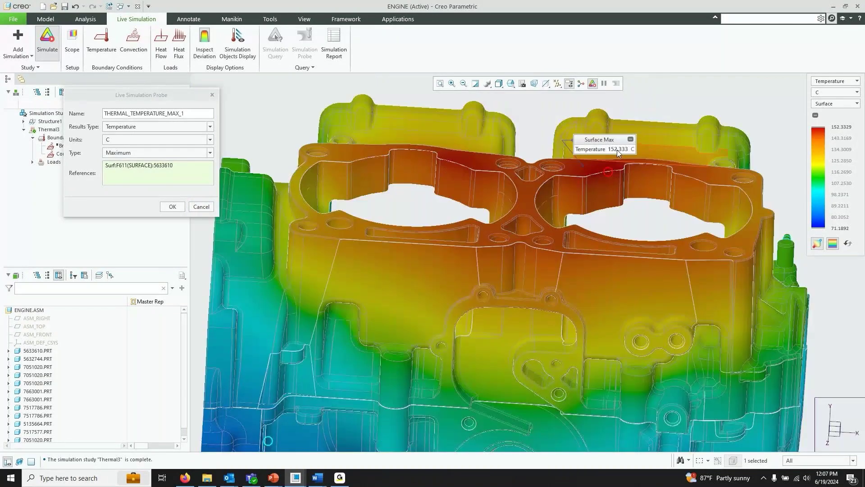
{"action": "scroll", "coordinate": [618, 153], "scroll_direction": "up", "scroll_amount": 5}
Step: Show the temperature results in degrees Fahrenheit, and close the probe without creating it
{"action": "left_click", "coordinate": [841, 93]}
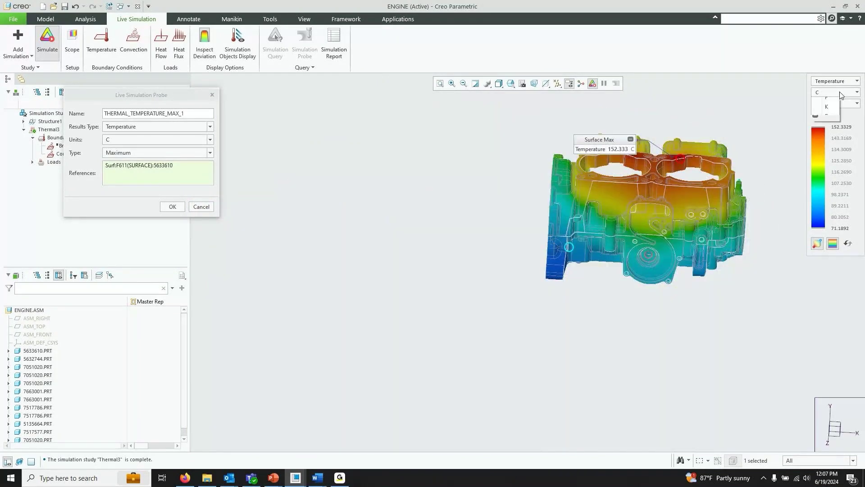
{"action": "left_click", "coordinate": [830, 115]}
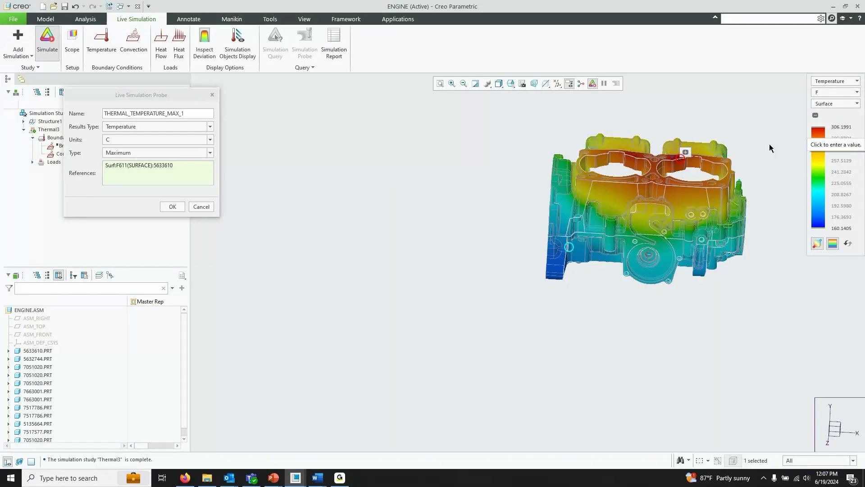
{"action": "middle_click_drag", "start_coordinate": [770, 148], "coordinate": [800, 102]}
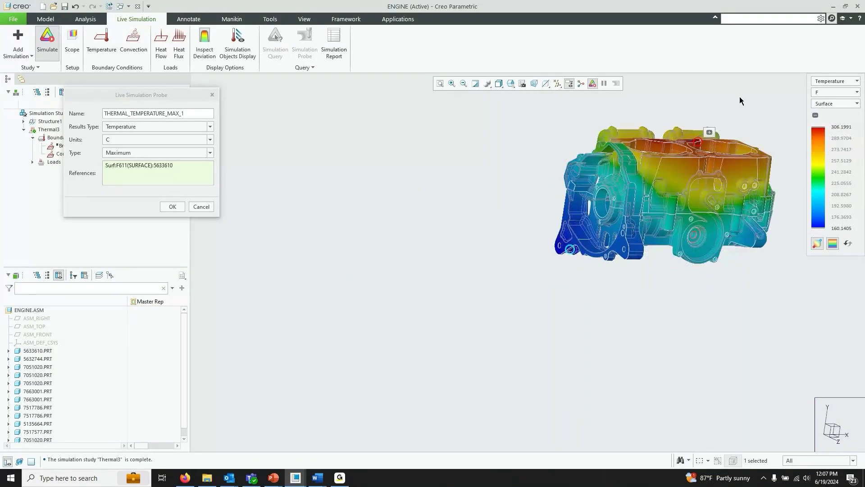
{"action": "middle_click_drag", "start_coordinate": [742, 102], "coordinate": [713, 107]}
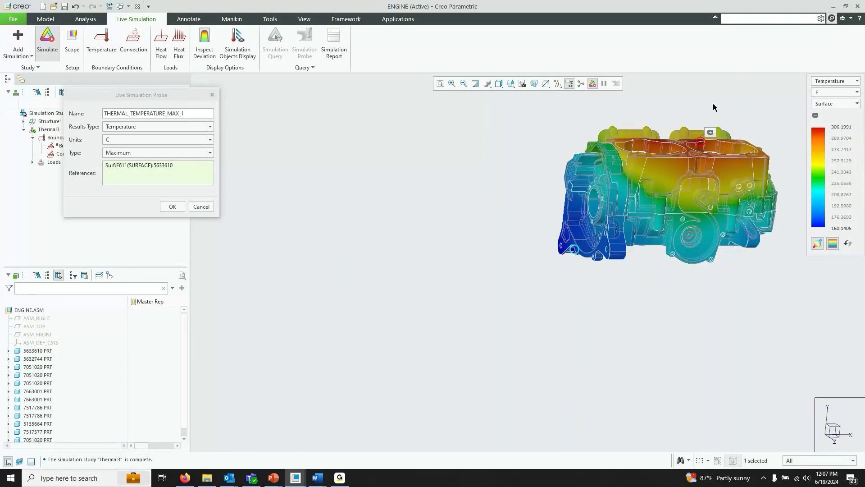
{"action": "left_click", "coordinate": [212, 95]}
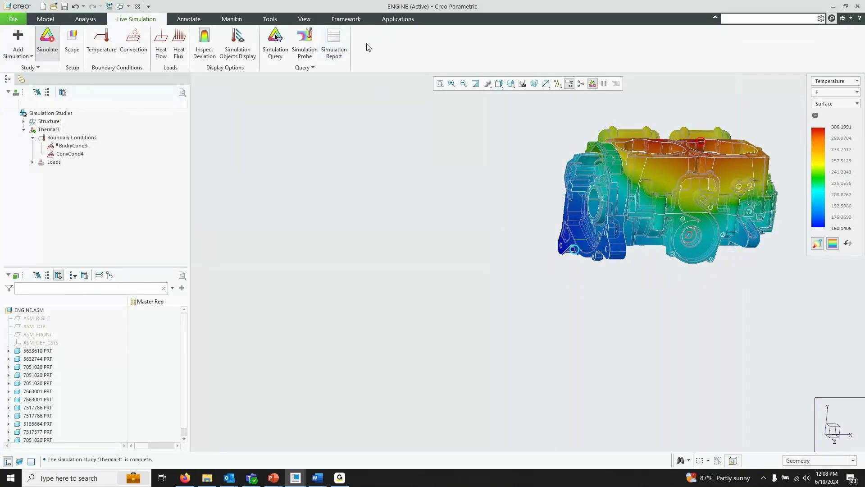
Step: Open the simulation report for the engine's thermal study and review the materials assigned to the parts
{"action": "left_click", "coordinate": [346, 41]}
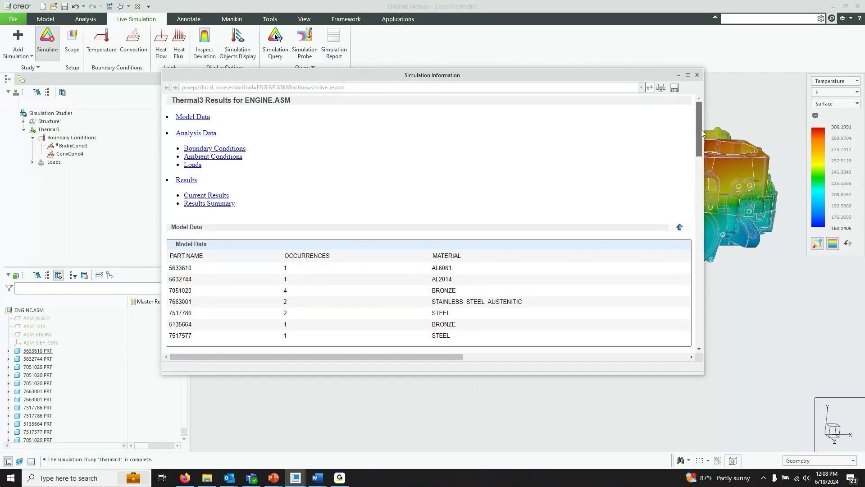
{"action": "scroll", "coordinate": [702, 129], "scroll_direction": "down", "scroll_amount": 2}
{"action": "left_click_drag", "start_coordinate": [176, 180], "coordinate": [481, 261]}
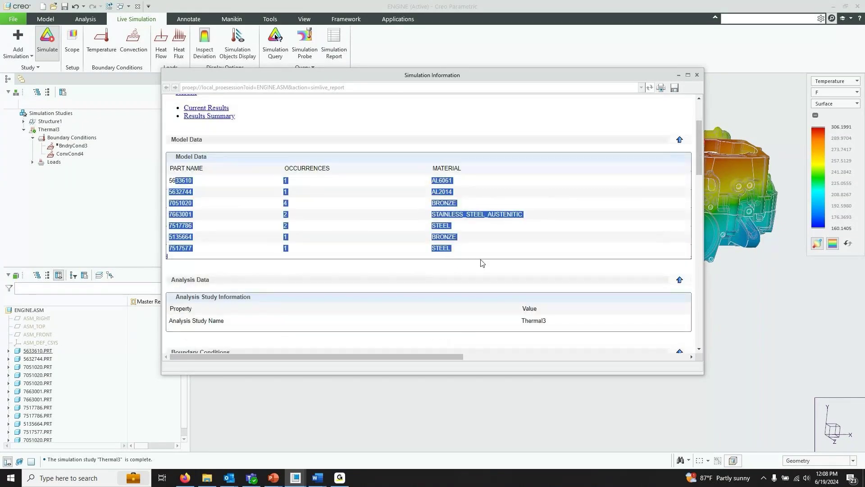
{"action": "left_click", "coordinate": [481, 262]}
{"action": "scroll", "coordinate": [701, 177], "scroll_direction": "down", "scroll_amount": 2}
{"action": "scroll", "coordinate": [702, 177], "scroll_direction": "down", "scroll_amount": 3}
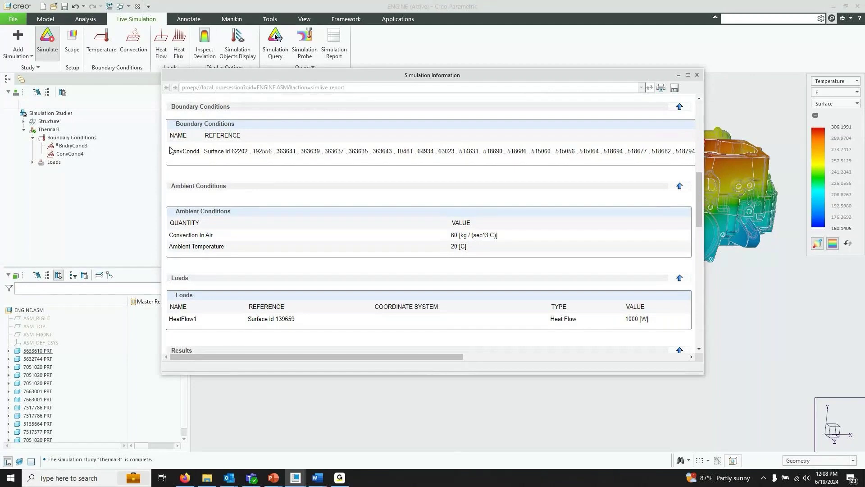
Step: Review the convection condition's reference surfaces and the ambient conditions in the thermal report
{"action": "left_click_drag", "start_coordinate": [170, 151], "coordinate": [587, 160]}
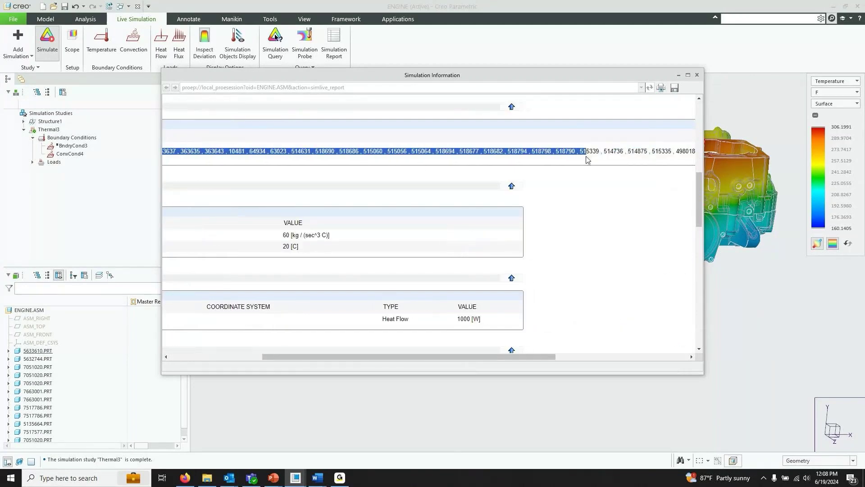
{"action": "scroll", "coordinate": [212, 226], "scroll_direction": "down", "scroll_amount": 2}
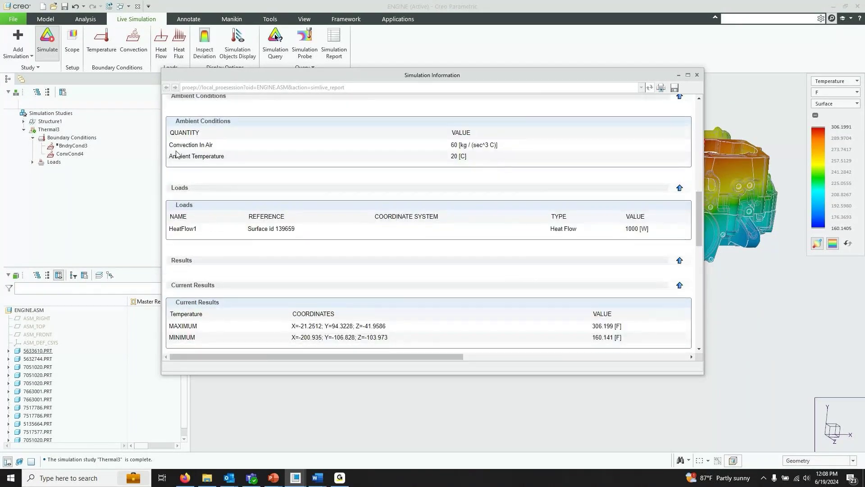
{"action": "left_click_drag", "start_coordinate": [173, 145], "coordinate": [520, 163]}
{"action": "left_click", "coordinate": [518, 163]}
{"action": "left_click_drag", "start_coordinate": [178, 156], "coordinate": [263, 161]}
{"action": "left_click", "coordinate": [261, 158]}
{"action": "scroll", "coordinate": [245, 163], "scroll_direction": "down", "scroll_amount": 1}
{"action": "scroll", "coordinate": [243, 160], "scroll_direction": "down", "scroll_amount": 1}
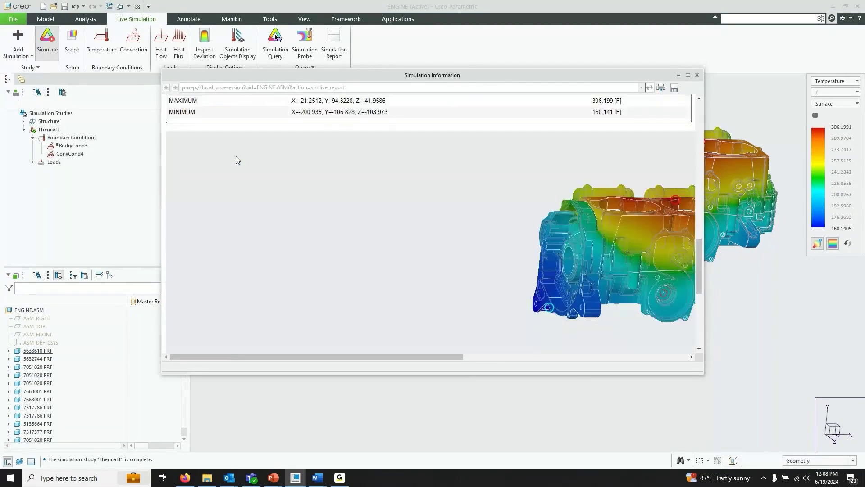
Step: Review the current temperature results and the results summary in the report, and close the report
{"action": "left_click_drag", "start_coordinate": [179, 136], "coordinate": [571, 160]}
{"action": "scroll", "coordinate": [344, 145], "scroll_direction": "down", "scroll_amount": 2}
{"action": "left_click", "coordinate": [387, 164]}
{"action": "left_click_drag", "start_coordinate": [386, 164], "coordinate": [392, 162]}
{"action": "left_click", "coordinate": [393, 162]}
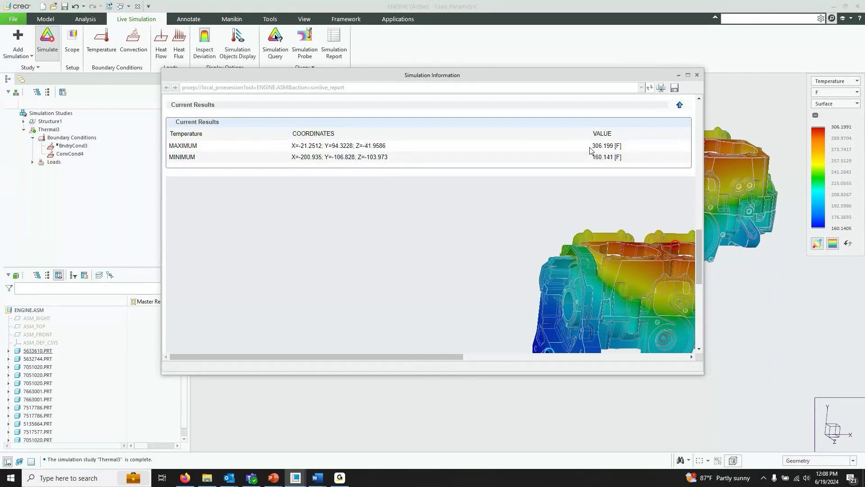
{"action": "scroll", "coordinate": [270, 290], "scroll_direction": "down", "scroll_amount": 8}
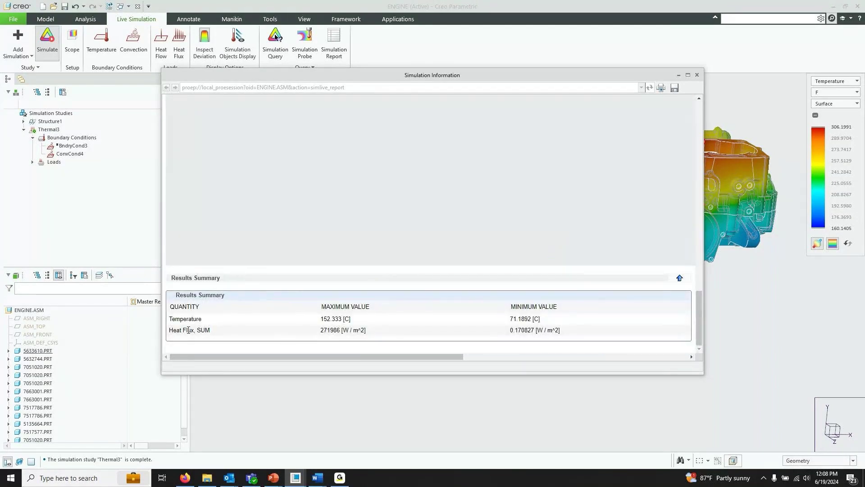
{"action": "scroll", "coordinate": [327, 337], "scroll_direction": "up", "scroll_amount": 15}
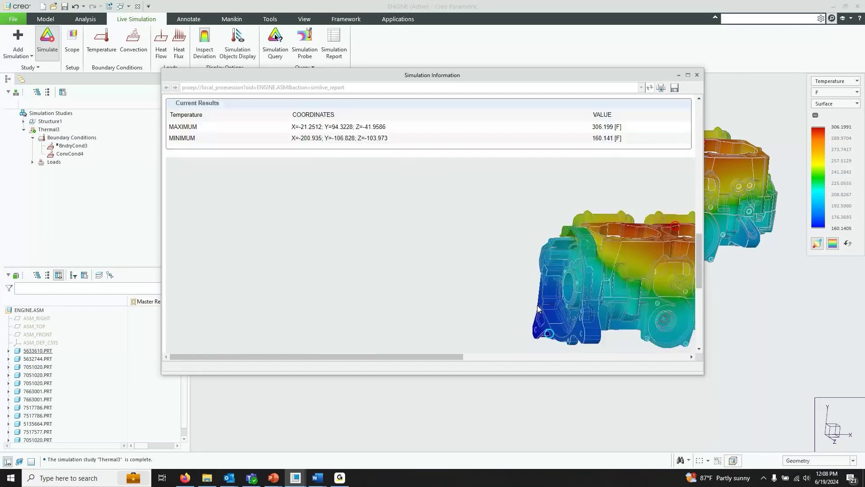
{"action": "left_click", "coordinate": [697, 75]}
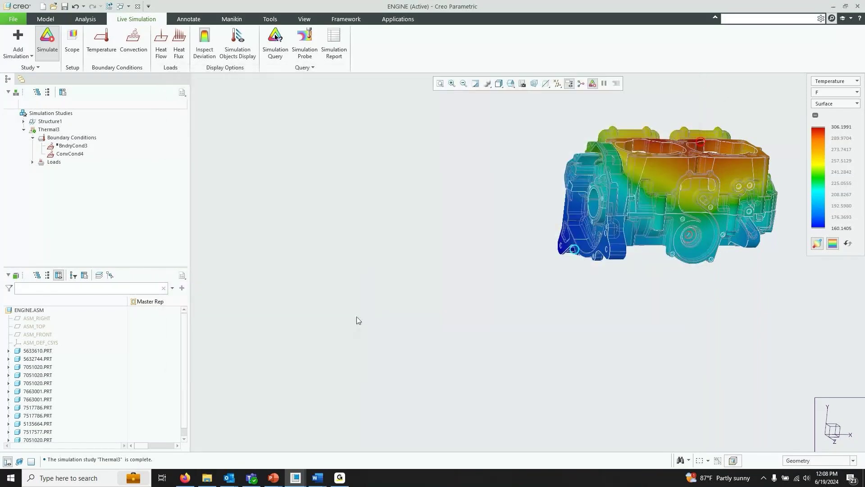
Step: Switch from the engine assembly to the open JETFLOW.PRT model
{"action": "middle_click_drag", "start_coordinate": [356, 316], "coordinate": [460, 300]}
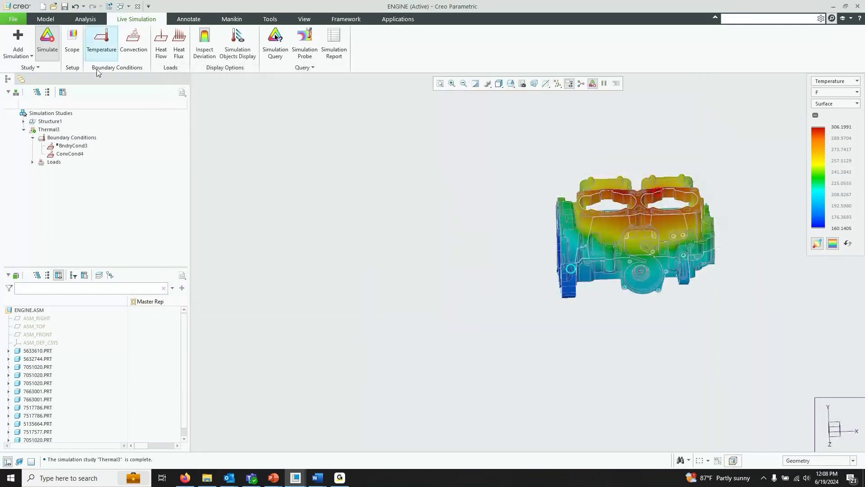
{"action": "left_click", "coordinate": [122, 8]}
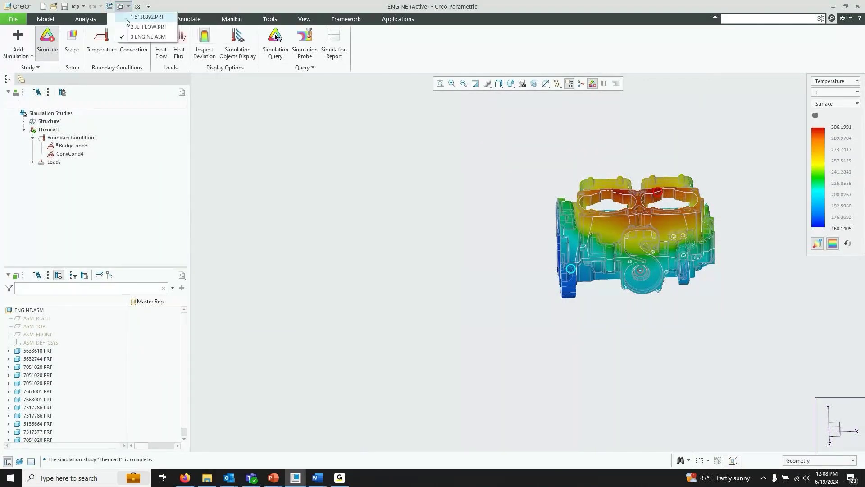
{"action": "left_click", "coordinate": [135, 27]}
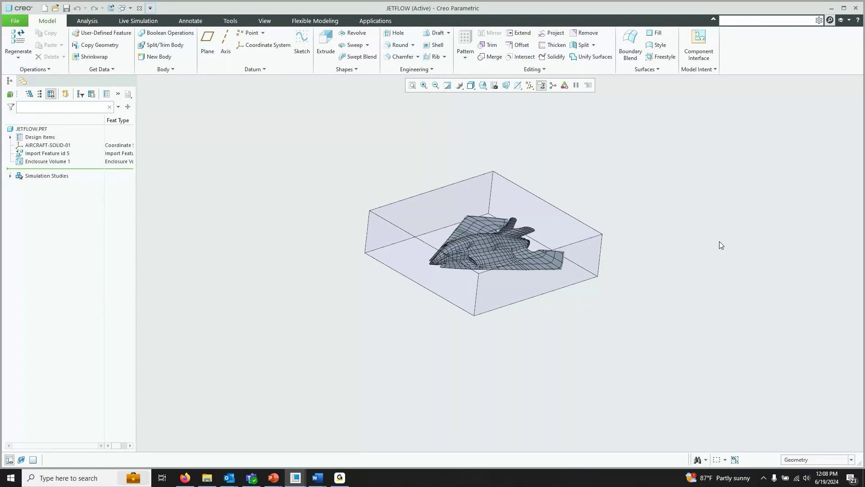
{"action": "middle_click_drag", "start_coordinate": [705, 234], "coordinate": [687, 232]}
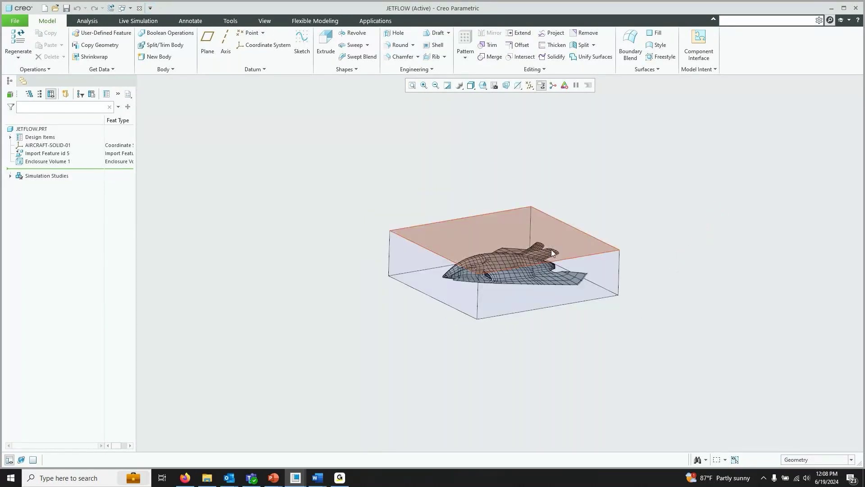
{"action": "scroll", "coordinate": [547, 250], "scroll_direction": "up", "scroll_amount": 3}
{"action": "scroll", "coordinate": [617, 217], "scroll_direction": "down", "scroll_amount": 3}
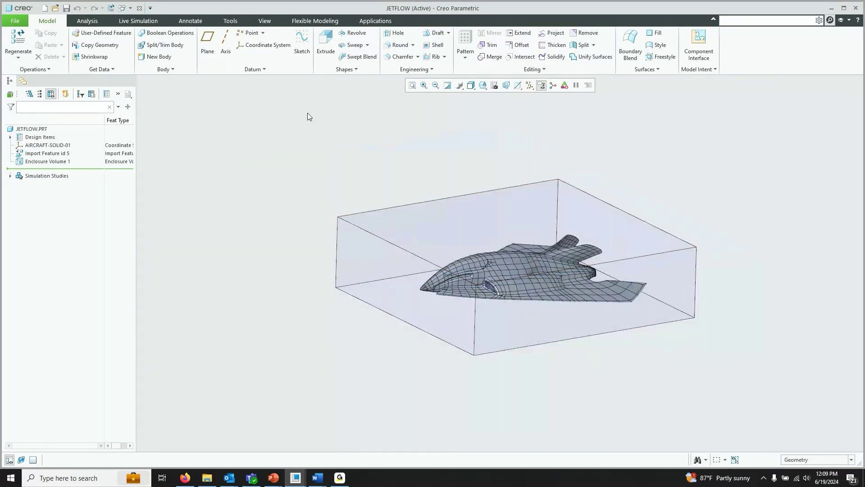
Step: Make FluidSimulation1(Transient) the active live simulation study of the jet model
{"action": "left_click", "coordinate": [148, 23]}
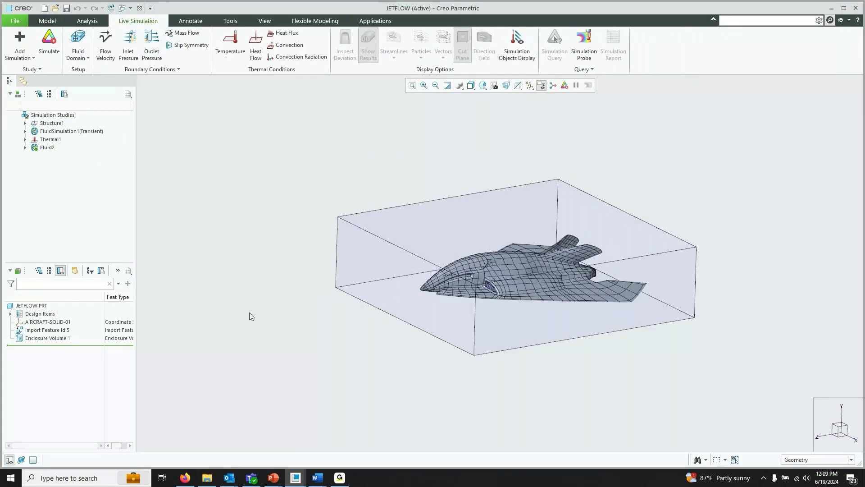
{"action": "left_click", "coordinate": [47, 147]}
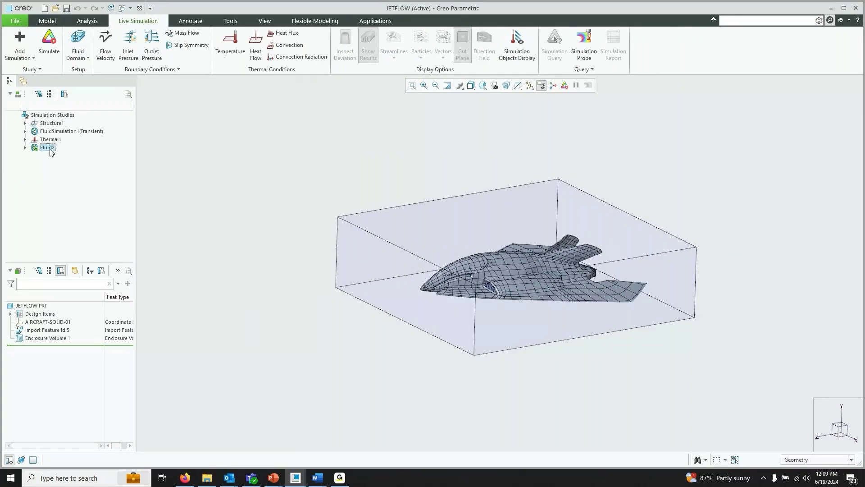
{"action": "left_click", "coordinate": [252, 139]}
{"action": "left_click", "coordinate": [81, 132]}
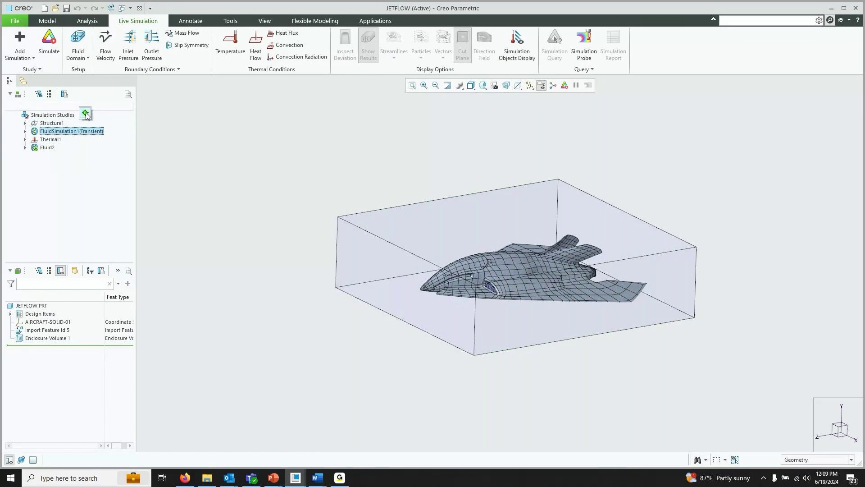
{"action": "left_click", "coordinate": [86, 114]}
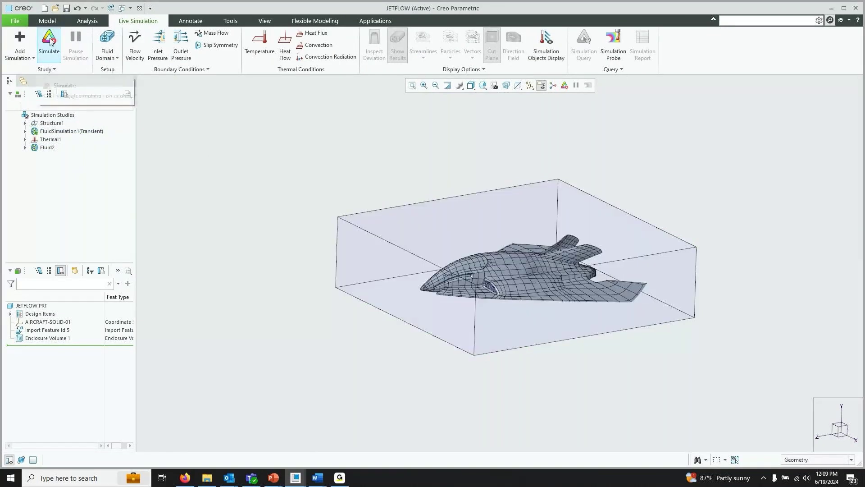
Step: Examine the fluid domain of the transient study, its assigned fluid material and the enclosure volume around the aircraft
{"action": "left_click", "coordinate": [25, 132]}
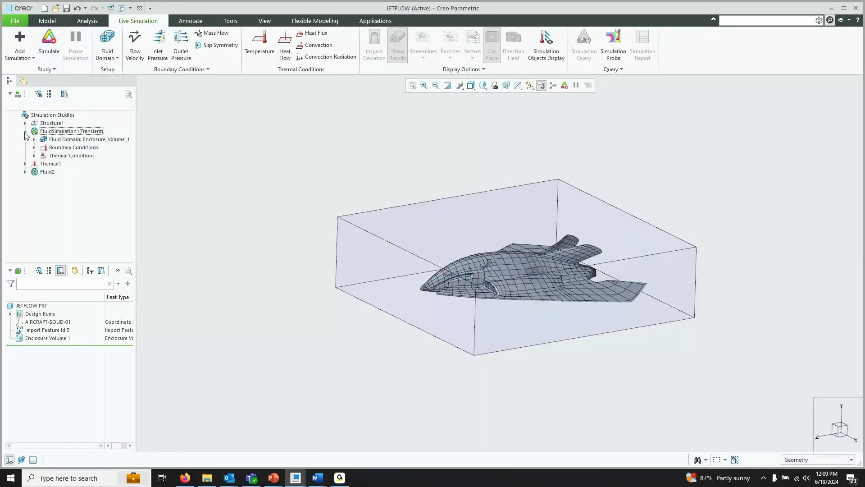
{"action": "left_click", "coordinate": [34, 139]}
{"action": "left_click", "coordinate": [60, 150]}
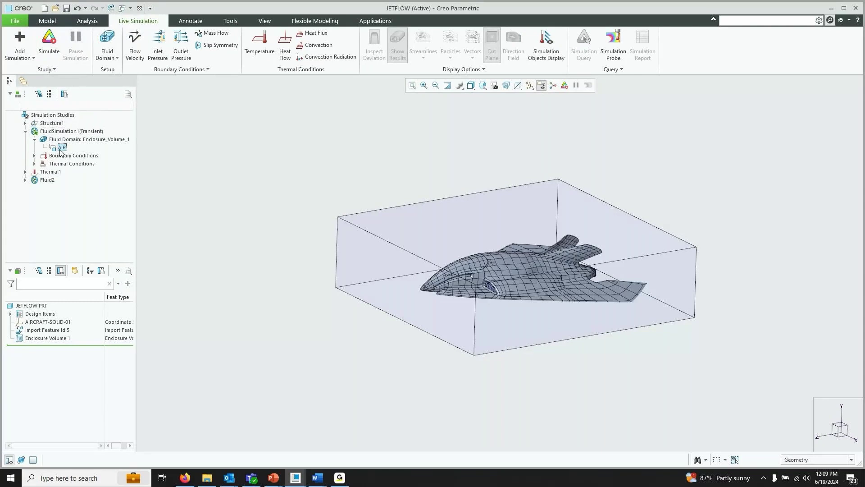
{"action": "left_click", "coordinate": [493, 210]}
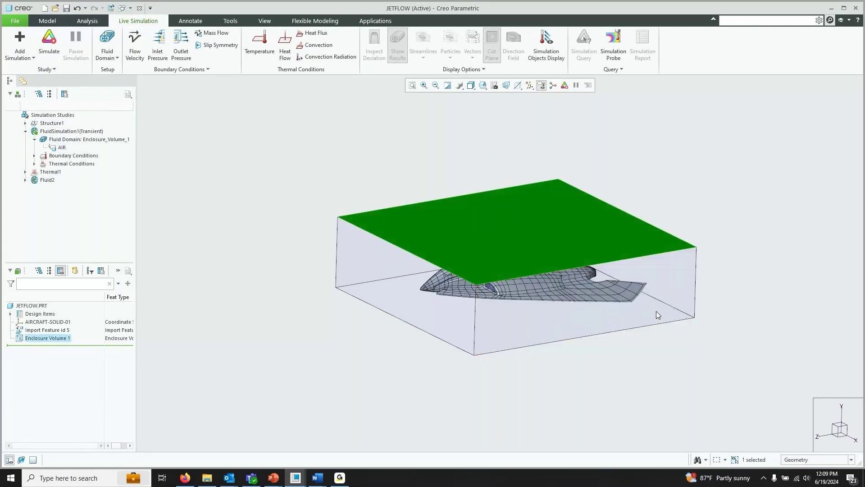
{"action": "left_click", "coordinate": [657, 314]}
{"action": "left_click", "coordinate": [414, 294]}
{"action": "left_click", "coordinate": [332, 147]}
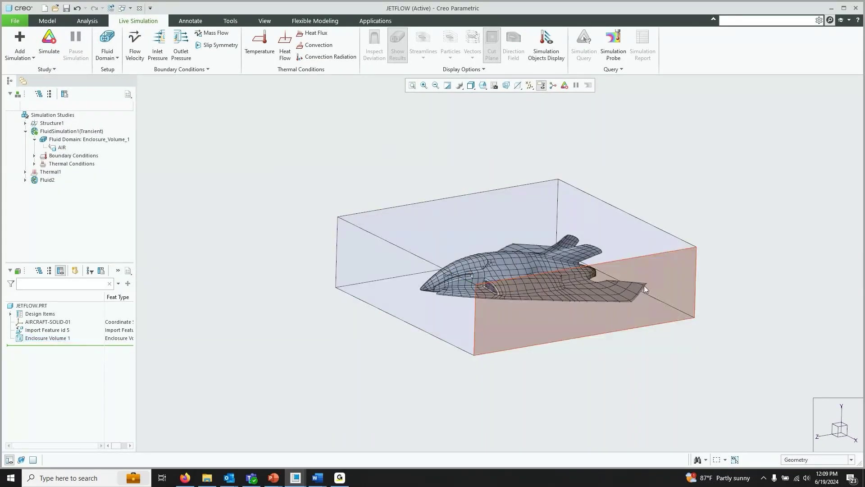
Step: List the transient study's boundary conditions and display the simulation objects on the model
{"action": "left_click", "coordinate": [34, 155]}
{"action": "scroll", "coordinate": [250, 180], "scroll_direction": "down", "scroll_amount": 1}
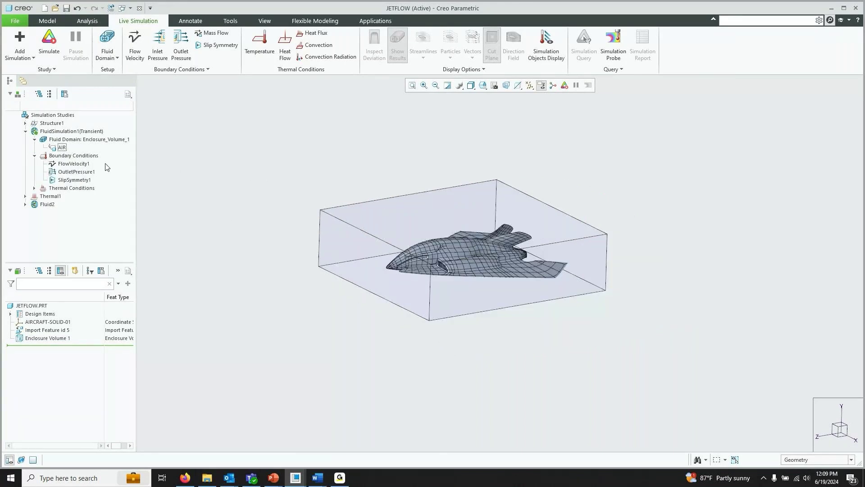
{"action": "left_click", "coordinate": [546, 47]}
{"action": "mouse_move", "coordinate": [628, 155]}
{"action": "middle_mouse_down"}
{"action": "mouse_move", "coordinate": [637, 145]}
{"action": "mouse_move", "coordinate": [675, 153]}
{"action": "mouse_move", "coordinate": [640, 168]}
{"action": "middle_mouse_up"}
{"action": "middle_click_drag", "start_coordinate": [645, 175], "coordinate": [642, 177]}
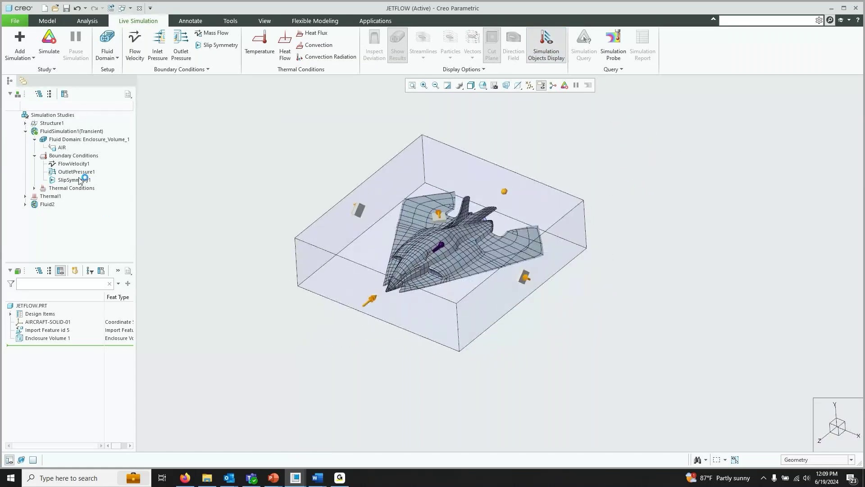
Step: Inspect the initial temperature condition of the transient study and the geometry it applies to
{"action": "left_click", "coordinate": [35, 188]}
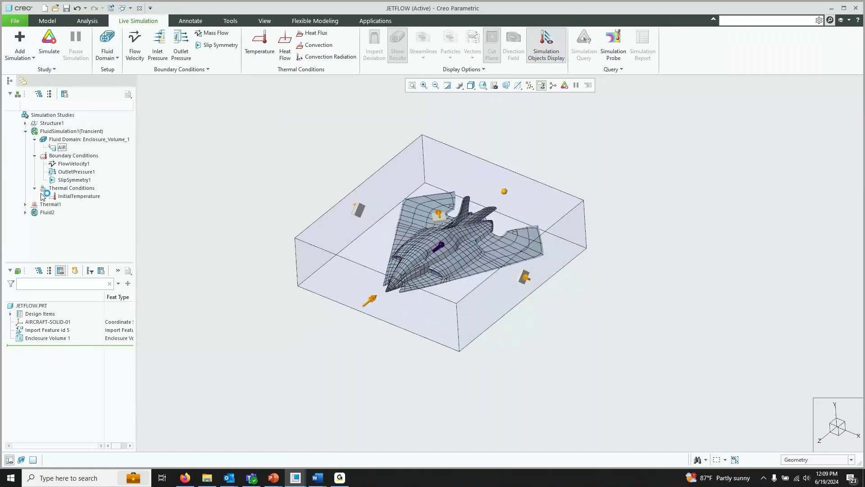
{"action": "left_click", "coordinate": [72, 198]}
{"action": "middle_click_drag", "start_coordinate": [643, 256], "coordinate": [651, 233]}
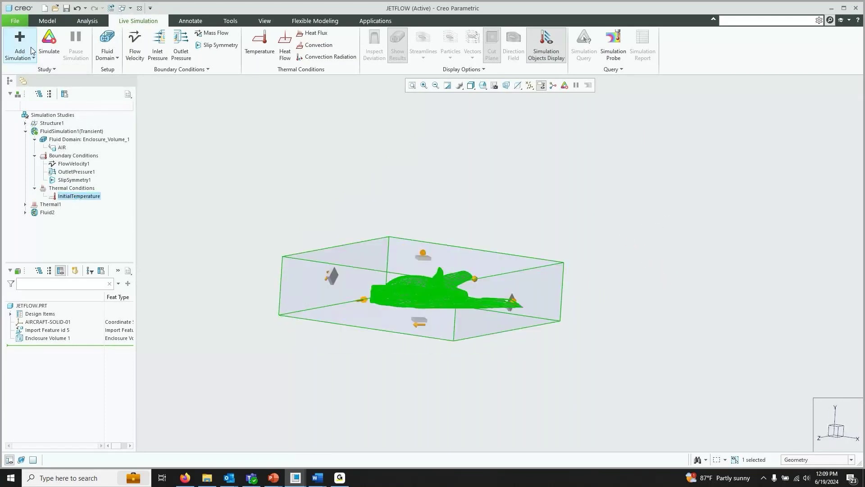
Step: Run the transient fluid simulation and view the air velocity on the cut plane through the aircraft
{"action": "left_click", "coordinate": [49, 44]}
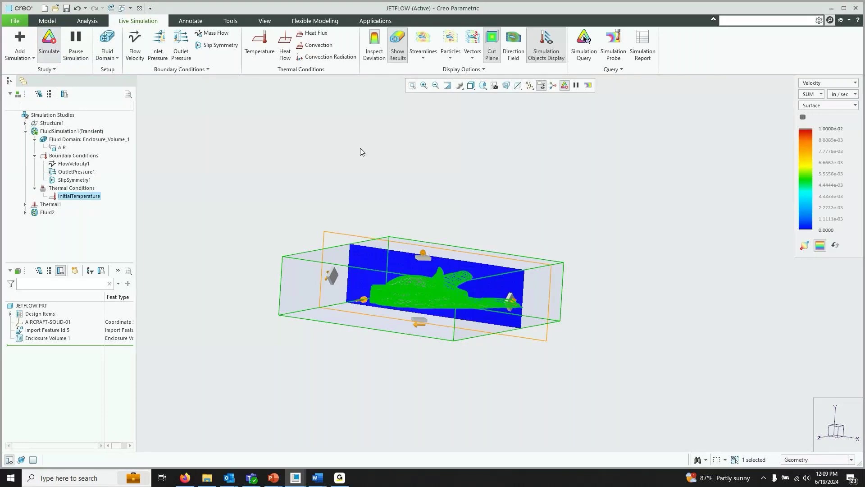
{"action": "left_click", "coordinate": [25, 131]}
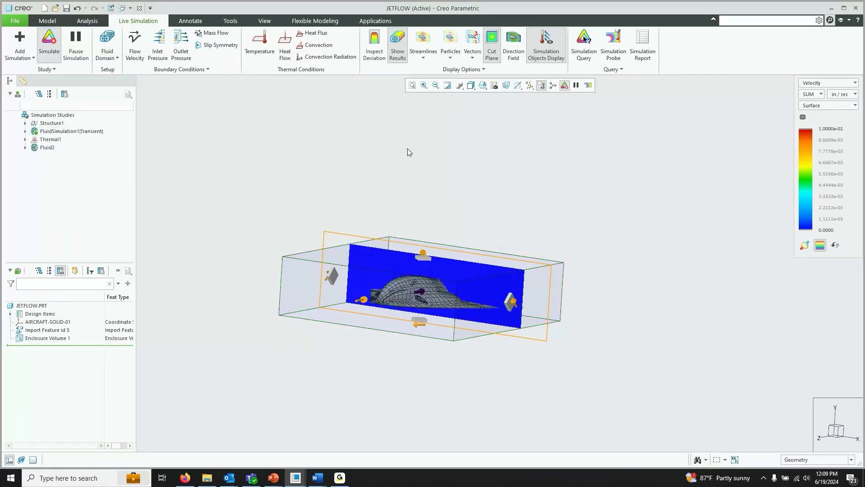
{"action": "middle_click_drag", "start_coordinate": [415, 145], "coordinate": [425, 143]}
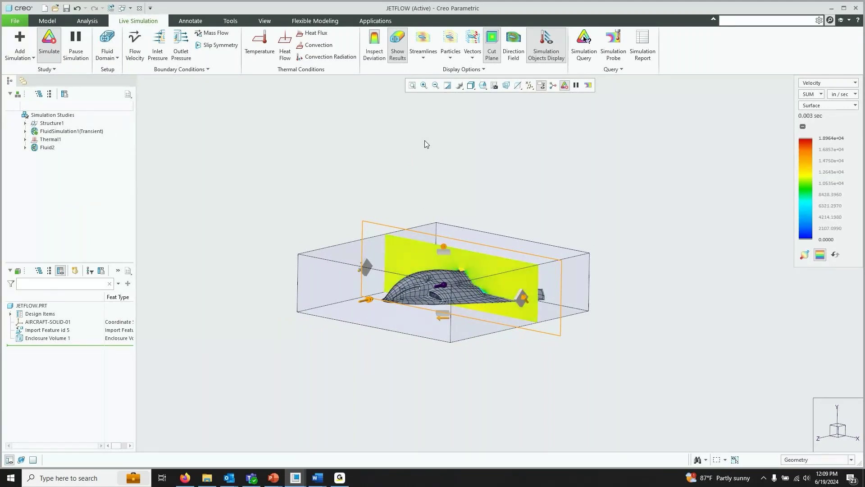
{"action": "middle_click_drag", "start_coordinate": [425, 144], "coordinate": [456, 152]}
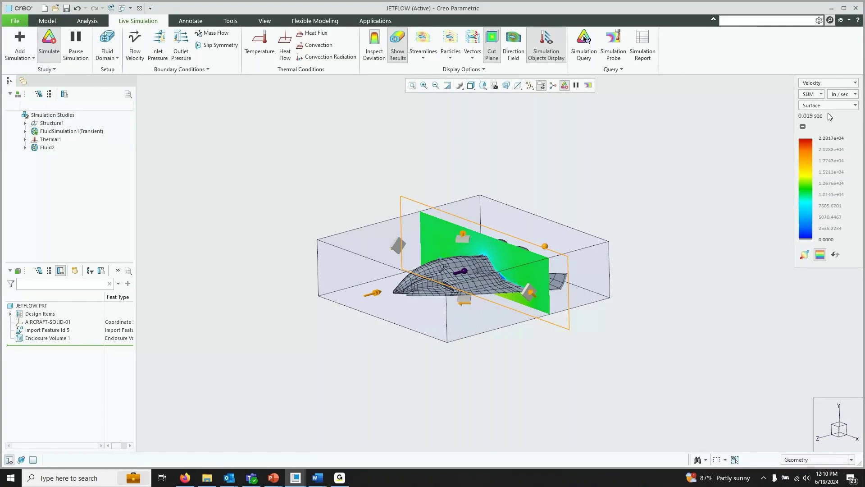
Step: Inspect the velocity cut plane around the aircraft up close and turn on the flow vectors in the enclosure
{"action": "scroll", "coordinate": [399, 131], "scroll_direction": "up", "scroll_amount": 3}
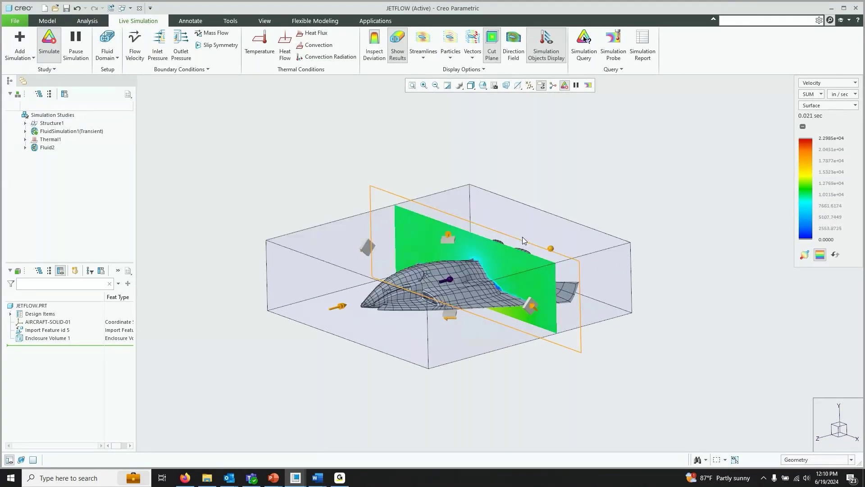
{"action": "middle_click_drag", "start_coordinate": [385, 189], "coordinate": [289, 141]}
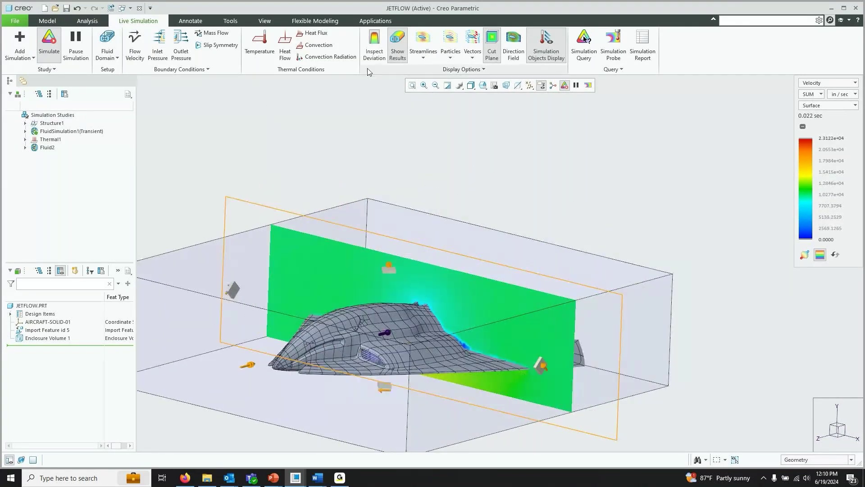
{"action": "middle_click_drag", "start_coordinate": [487, 141], "coordinate": [360, 130]}
{"action": "scroll", "coordinate": [361, 130], "scroll_direction": "down", "scroll_amount": 3}
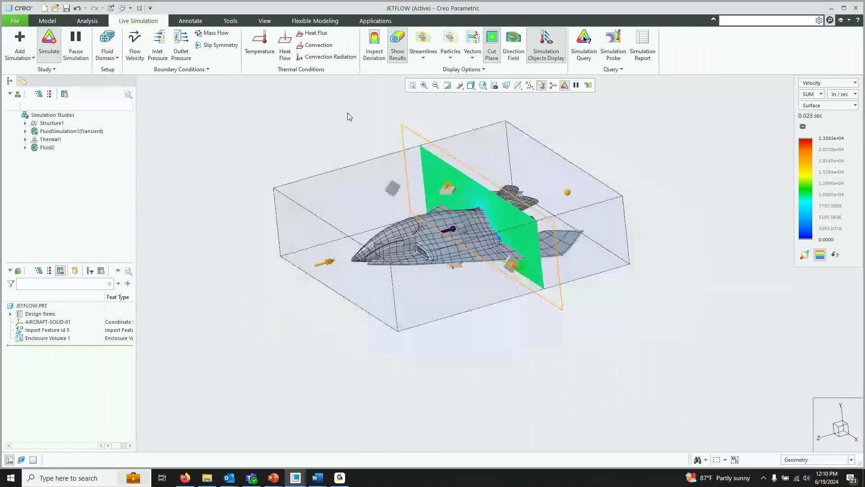
{"action": "left_click", "coordinate": [472, 36]}
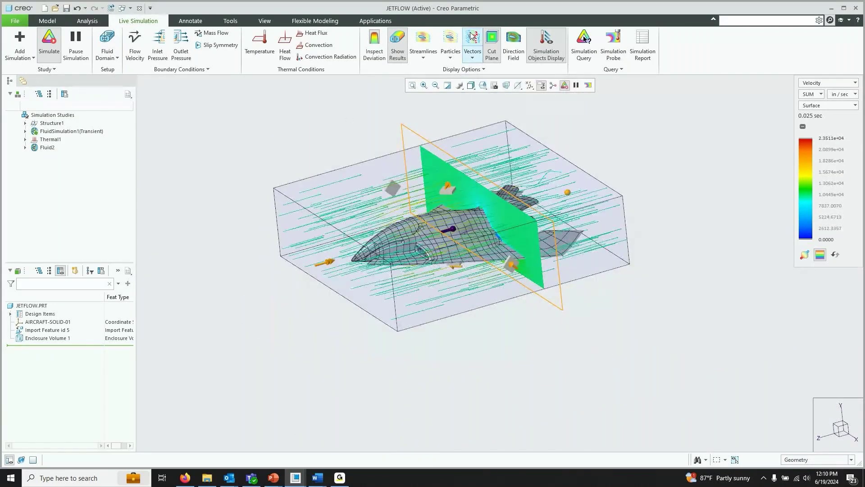
Step: Examine the velocity vectors around the aircraft's tail and across the whole enclosure as the transient simulation advances
{"action": "middle_click_drag", "start_coordinate": [644, 172], "coordinate": [667, 153]}
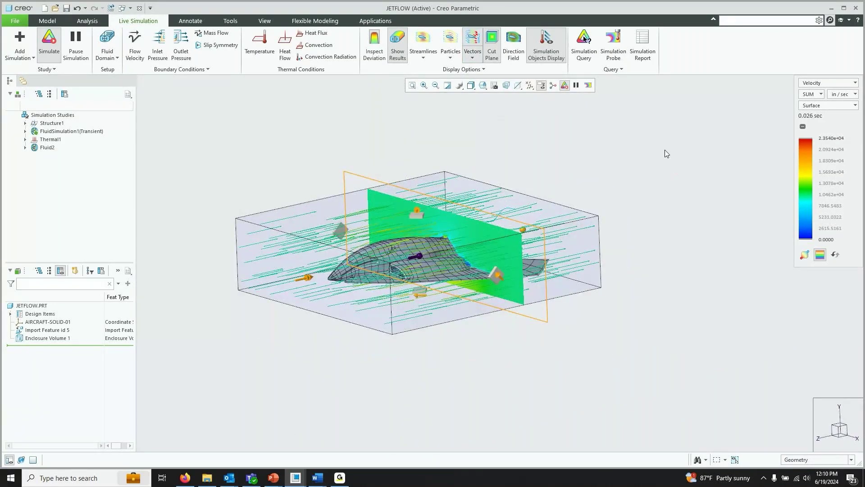
{"action": "scroll", "coordinate": [667, 154], "scroll_direction": "up", "scroll_amount": 6}
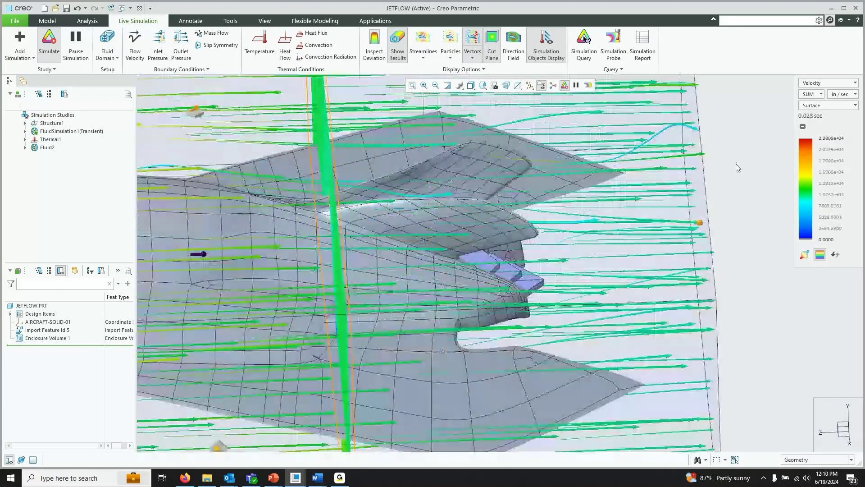
{"action": "middle_click_drag", "start_coordinate": [738, 168], "coordinate": [706, 179]}
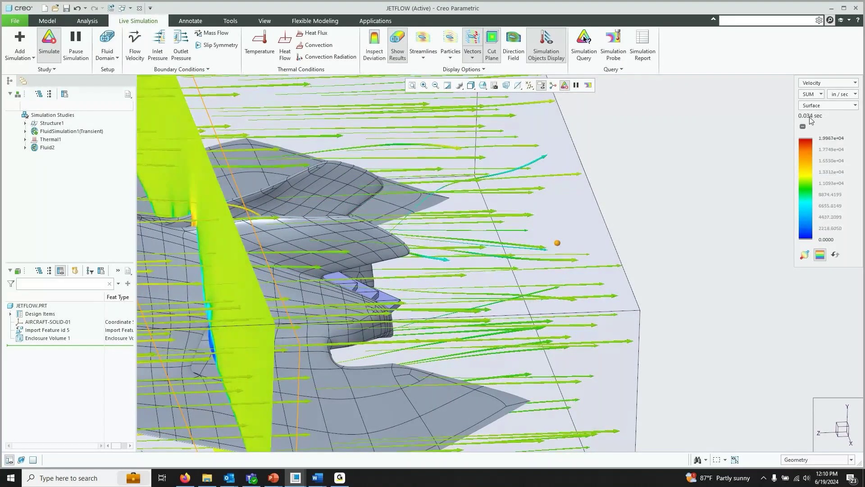
{"action": "scroll", "coordinate": [692, 187], "scroll_direction": "down", "scroll_amount": 5}
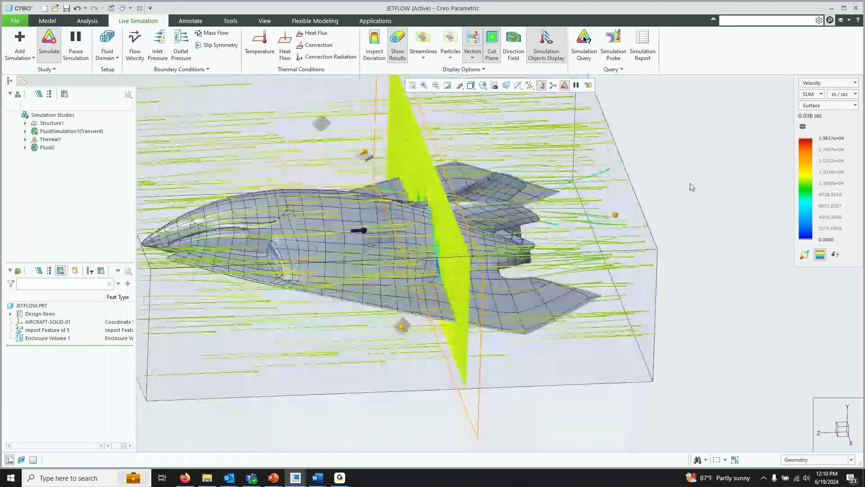
{"action": "scroll", "coordinate": [692, 187], "scroll_direction": "down", "scroll_amount": 2}
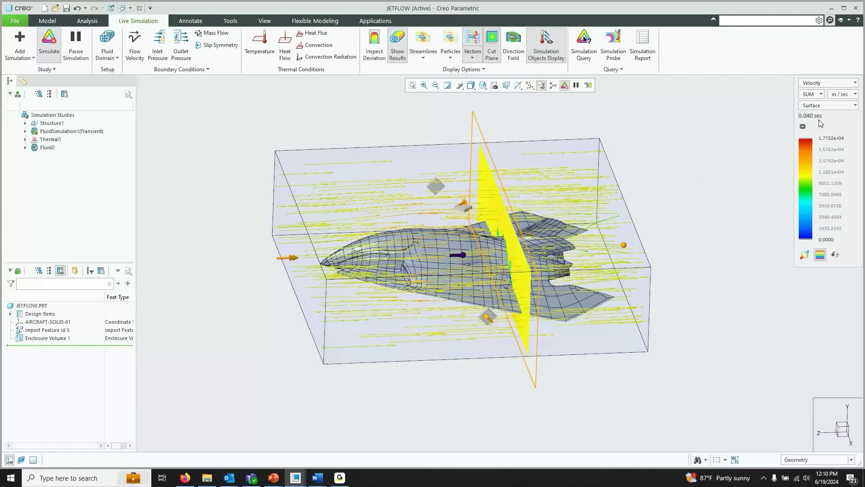
Step: Show the airflow as particles and reduce the particle size and step size in the animation options
{"action": "left_click", "coordinate": [451, 43]}
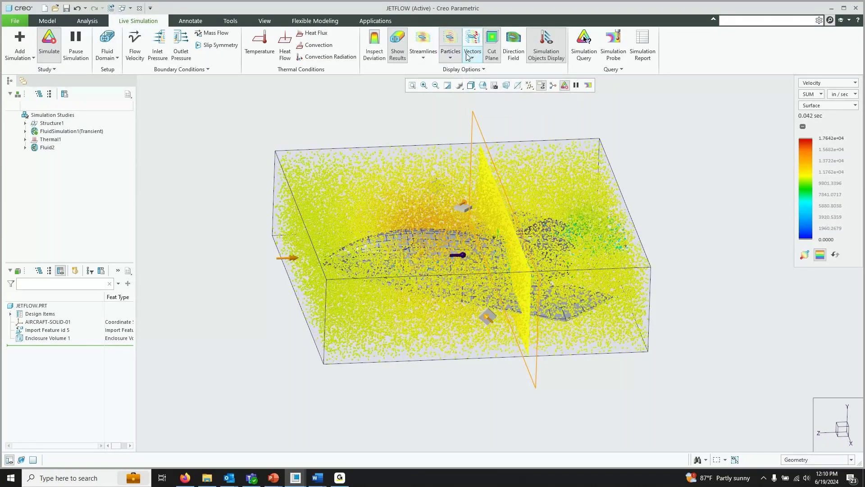
{"action": "middle_click_drag", "start_coordinate": [563, 117], "coordinate": [707, 158]}
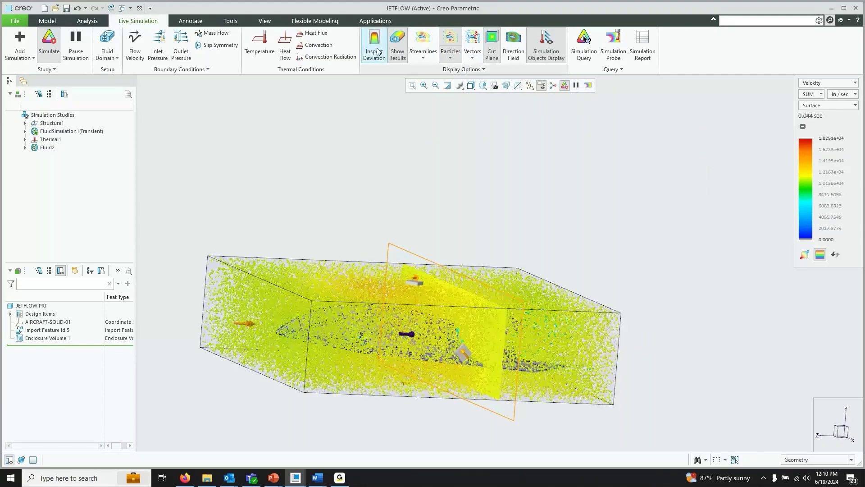
{"action": "left_click", "coordinate": [451, 58]}
{"action": "left_click", "coordinate": [470, 79]}
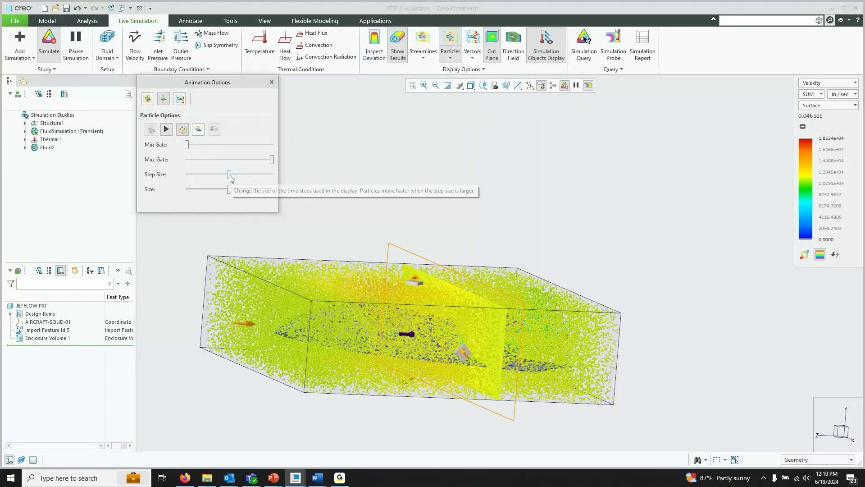
{"action": "left_click_drag", "start_coordinate": [229, 189], "coordinate": [202, 175]}
{"action": "scroll", "coordinate": [473, 212], "scroll_direction": "up", "scroll_amount": 3}
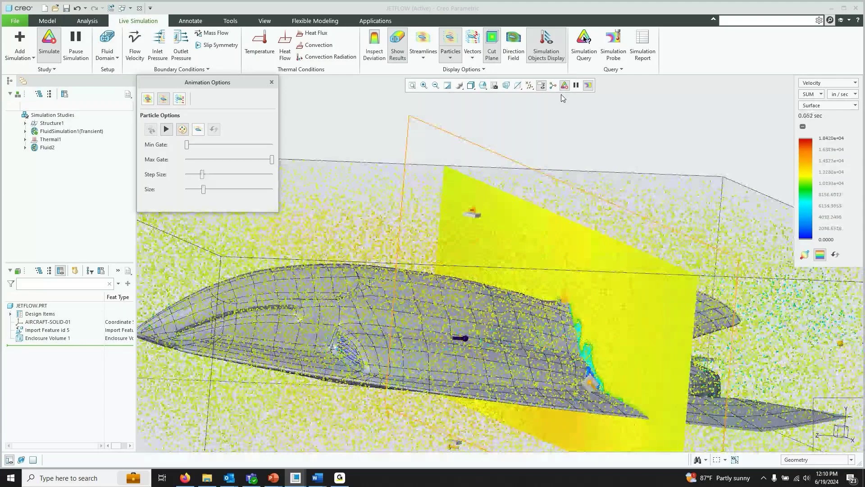
{"action": "key", "text": "ctrl+d"}
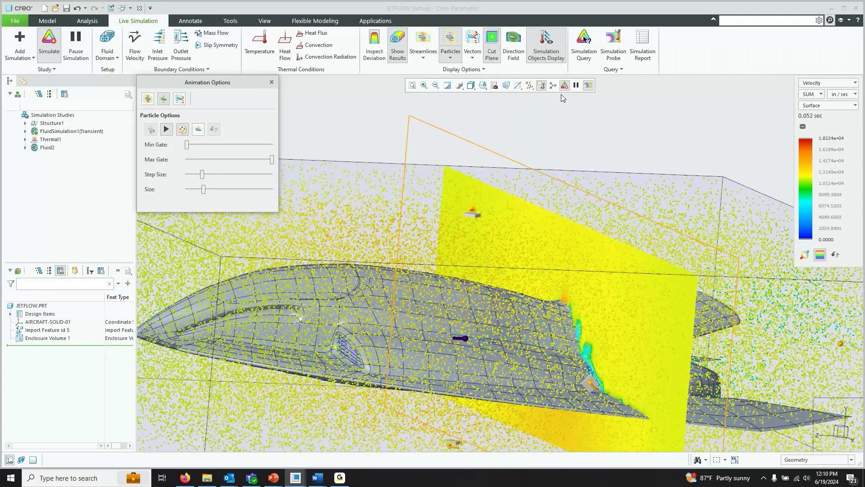
Step: Display streamlines instead of particles, examine the flow behind the aircraft's tail, and turn the streamlines off
{"action": "left_click", "coordinate": [492, 40]}
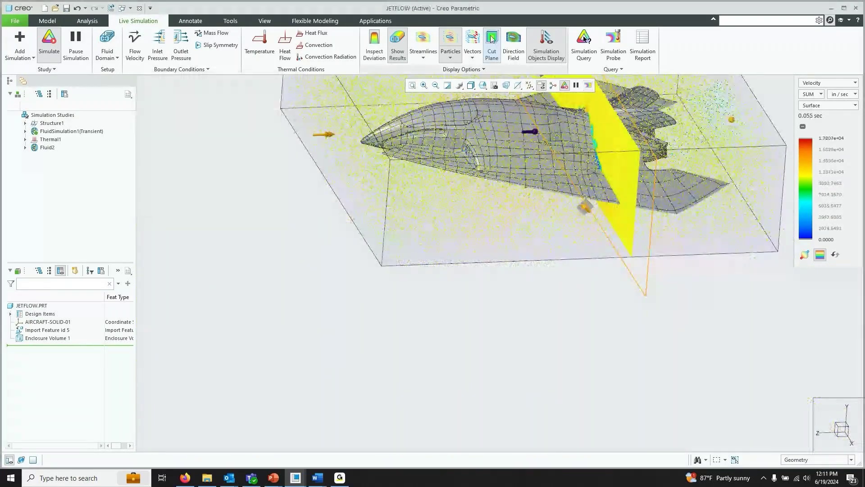
{"action": "middle_click_drag", "start_coordinate": [563, 216], "coordinate": [734, 179]}
{"action": "scroll", "coordinate": [742, 182], "scroll_direction": "up", "scroll_amount": 3}
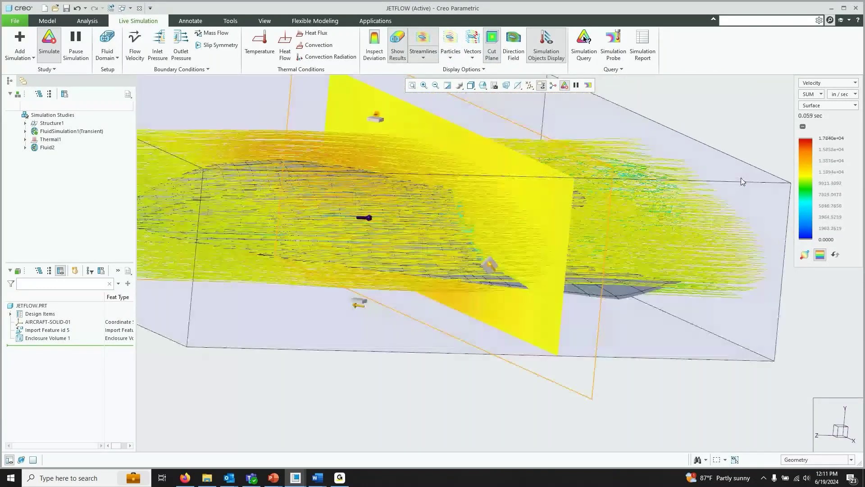
{"action": "scroll", "coordinate": [581, 144], "scroll_direction": "up", "scroll_amount": 3}
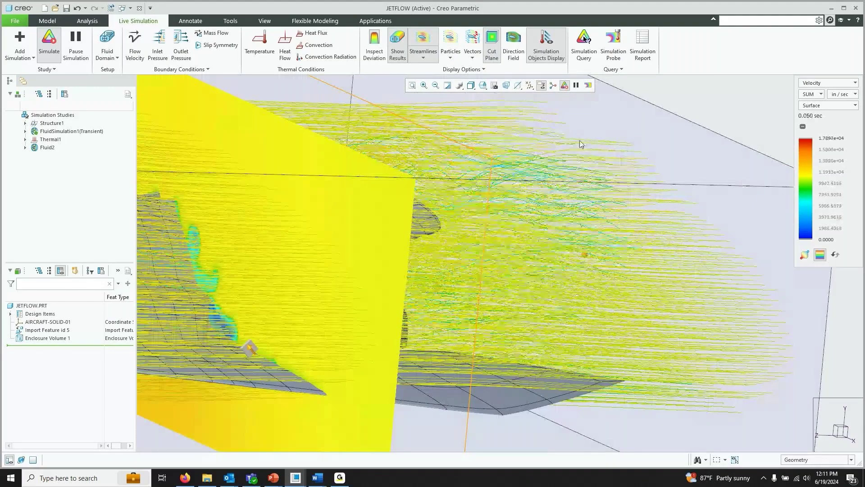
{"action": "scroll", "coordinate": [581, 143], "scroll_direction": "down", "scroll_amount": 5}
{"action": "middle_click_drag", "start_coordinate": [581, 144], "coordinate": [769, 118]}
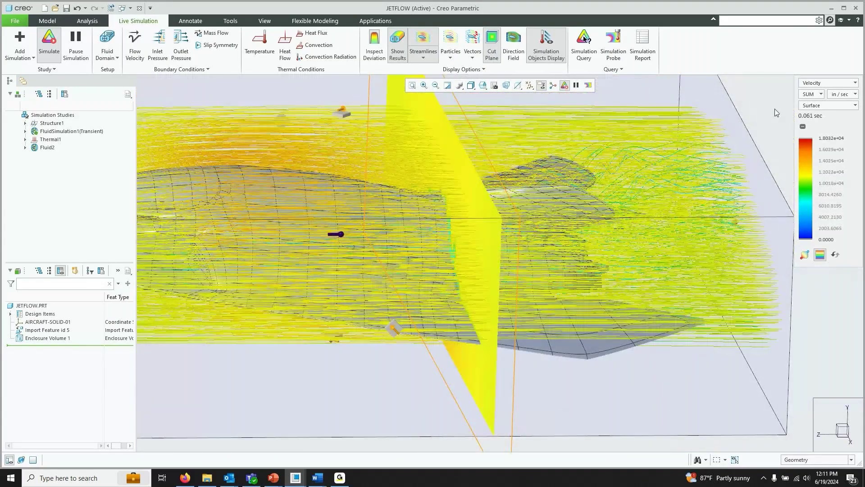
{"action": "scroll", "coordinate": [632, 209], "scroll_direction": "down", "scroll_amount": 5}
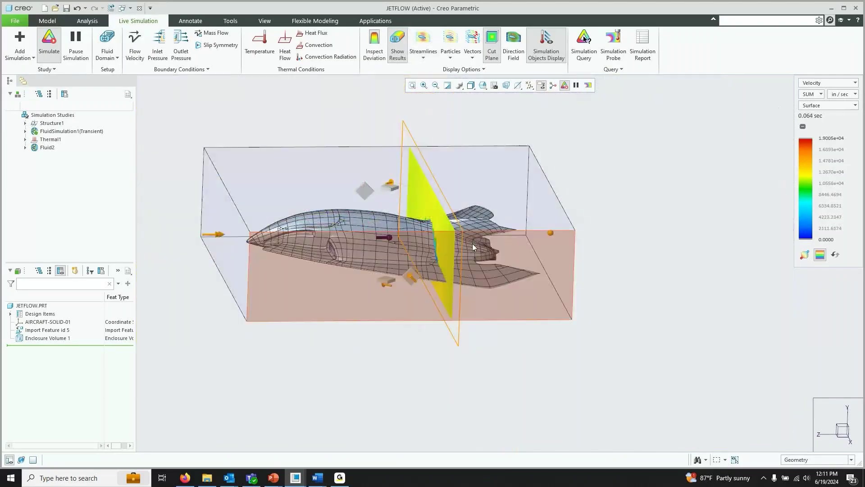
Step: Add a simulation probe for Velocity, SUM in in/sec as a value at a point on the aircraft's upper surface
{"action": "middle_click_drag", "start_coordinate": [631, 209], "coordinate": [653, 207]}
{"action": "left_click", "coordinate": [613, 43]}
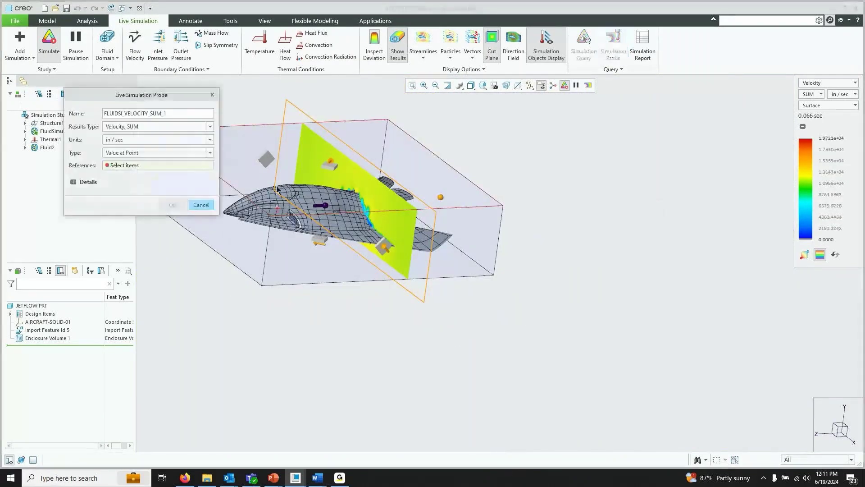
{"action": "scroll", "coordinate": [327, 202], "scroll_direction": "up", "scroll_amount": 3}
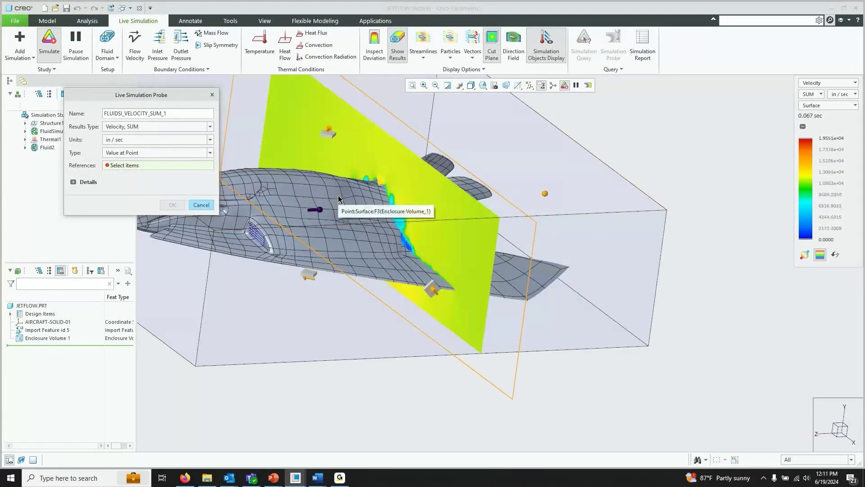
{"action": "left_click", "coordinate": [339, 199]}
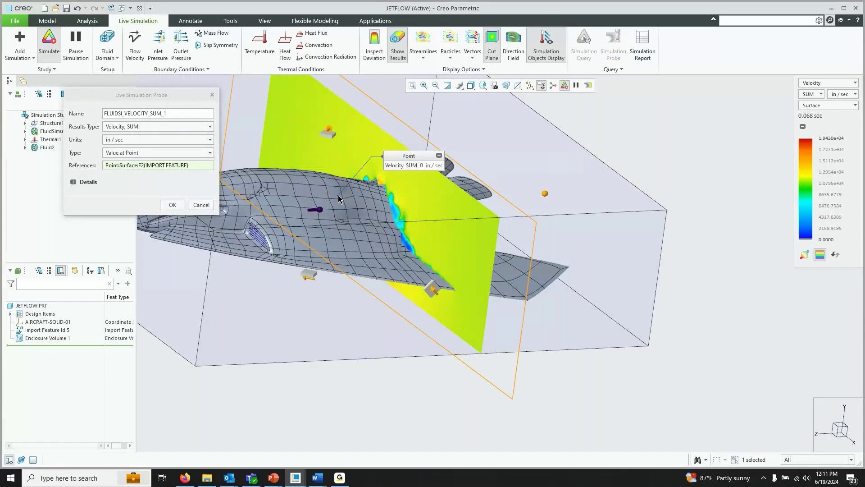
{"action": "scroll", "coordinate": [529, 237], "scroll_direction": "down", "scroll_amount": 3}
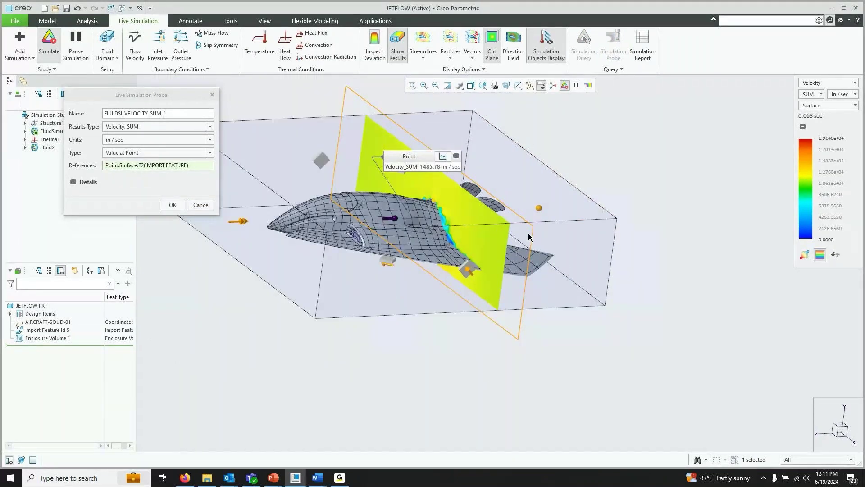
{"action": "middle_click_drag", "start_coordinate": [530, 237], "coordinate": [493, 217]}
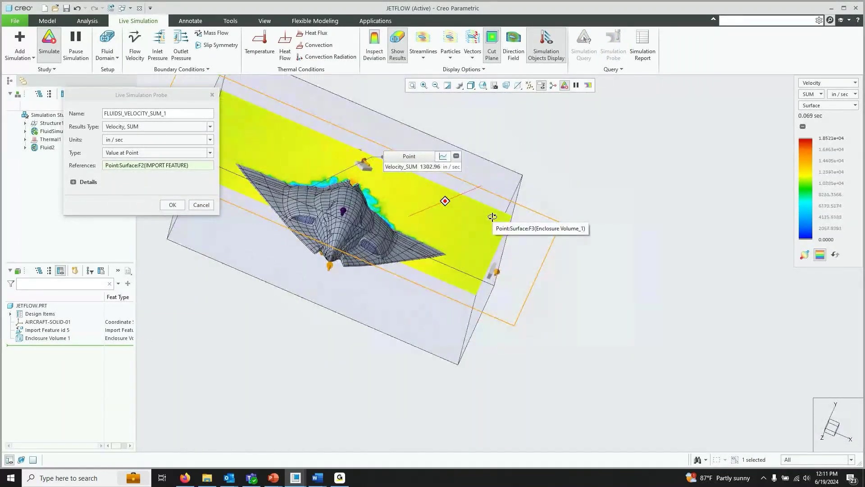
{"action": "middle_click_drag", "start_coordinate": [493, 216], "coordinate": [518, 212]}
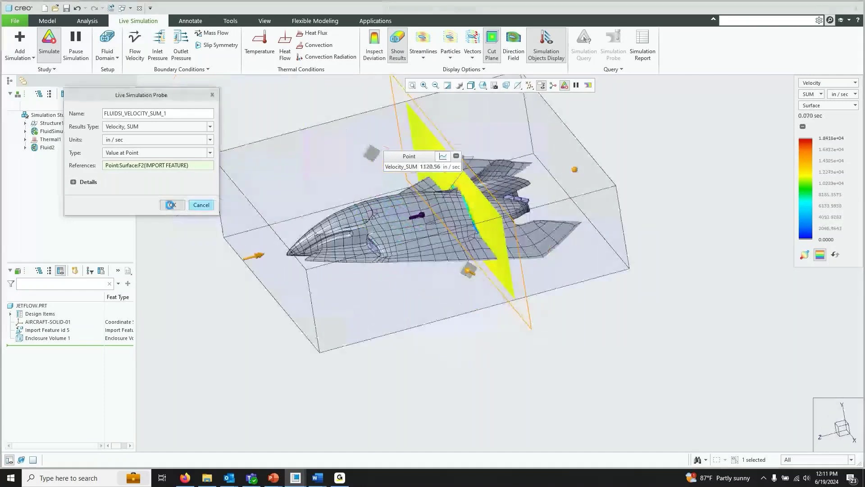
{"action": "middle_click", "coordinate": [518, 212]}
Step: List the available fluid result types, keep Velocity, and inspect the probed point and cut plane from several angles
{"action": "left_click", "coordinate": [822, 82]}
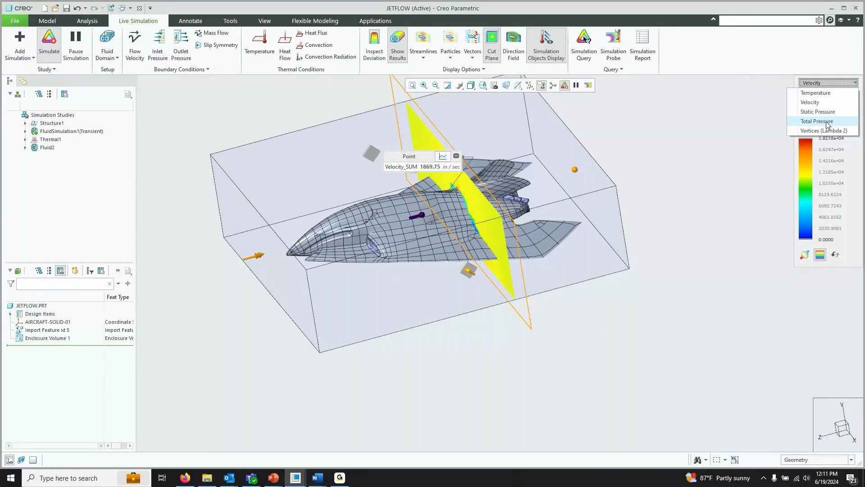
{"action": "left_click", "coordinate": [630, 130]}
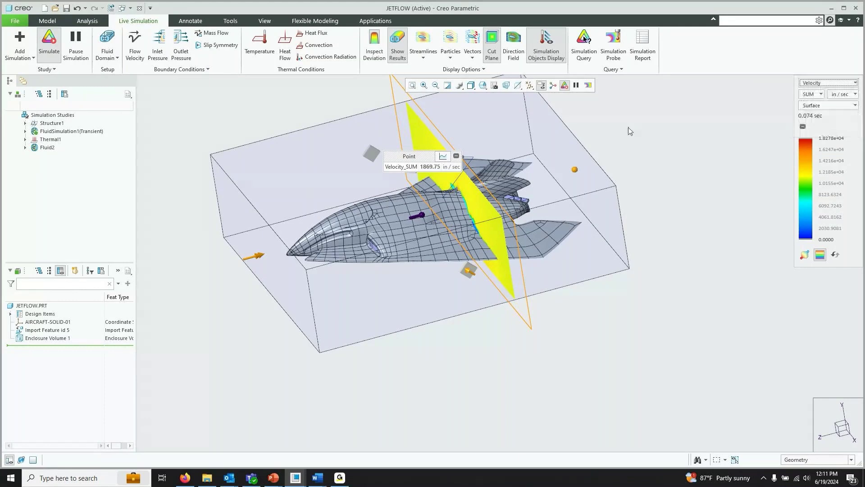
{"action": "middle_click_drag", "start_coordinate": [630, 131], "coordinate": [682, 141]}
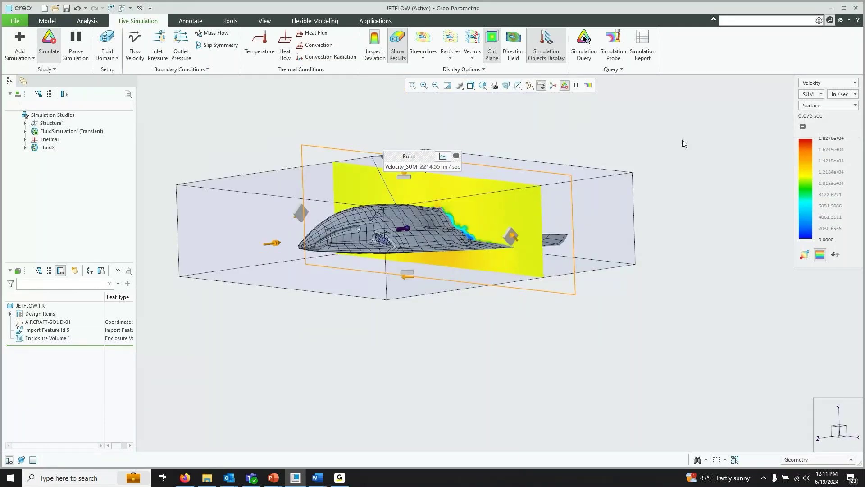
{"action": "middle_click_drag", "start_coordinate": [683, 143], "coordinate": [640, 171]}
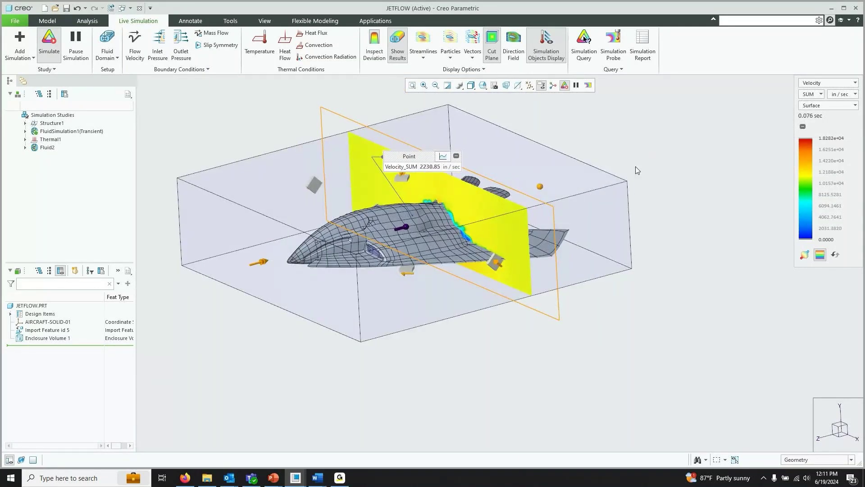
Step: Activate the Fluid2 study, turn on its flow vectors, and inspect the velocity around the aircraft
{"action": "left_click", "coordinate": [44, 147]}
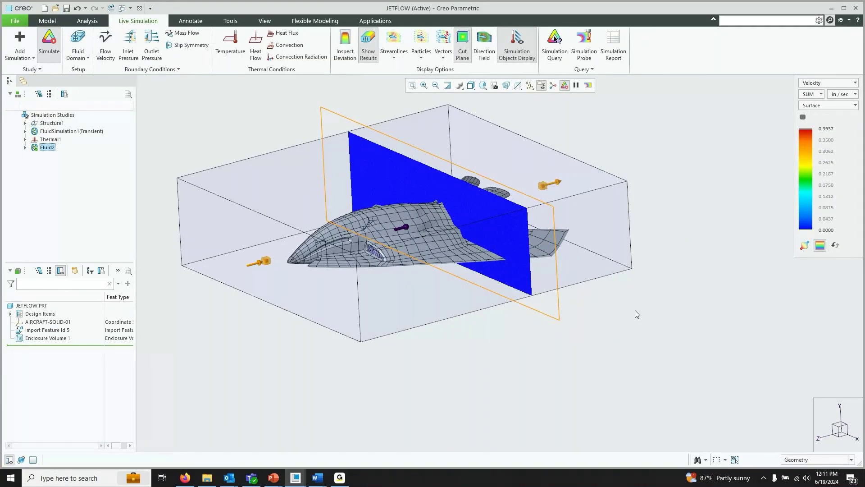
{"action": "left_click", "coordinate": [443, 41]}
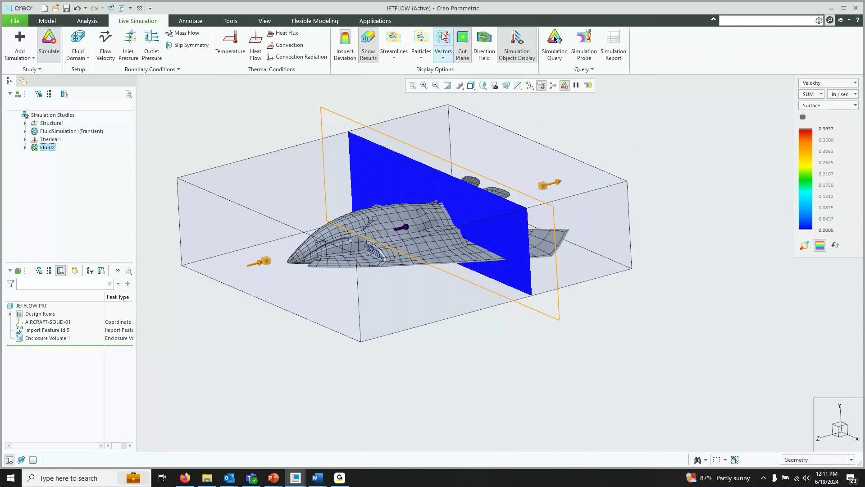
{"action": "left_click", "coordinate": [443, 38]}
{"action": "middle_click_drag", "start_coordinate": [670, 145], "coordinate": [666, 172]}
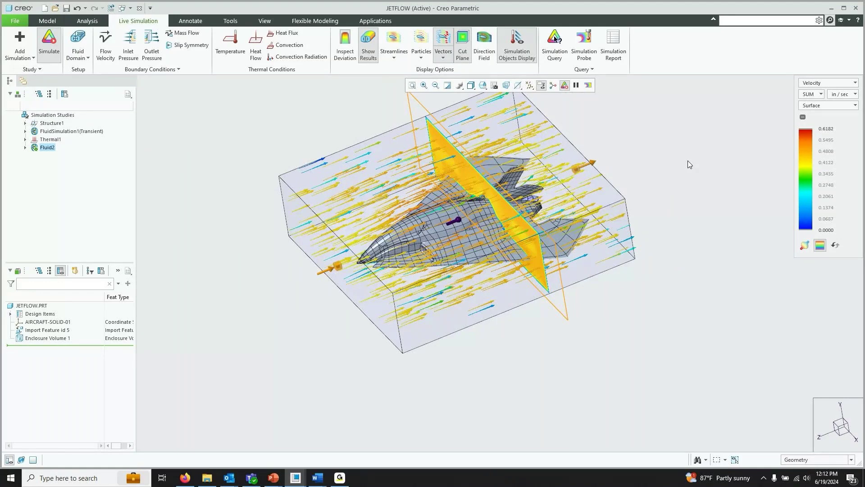
{"action": "mouse_move", "coordinate": [689, 165]}
{"action": "middle_mouse_down"}
{"action": "mouse_move", "coordinate": [662, 173]}
{"action": "mouse_move", "coordinate": [672, 159]}
{"action": "mouse_move", "coordinate": [637, 179]}
{"action": "mouse_move", "coordinate": [676, 108]}
{"action": "mouse_move", "coordinate": [659, 112]}
{"action": "mouse_move", "coordinate": [697, 122]}
{"action": "mouse_move", "coordinate": [682, 124]}
{"action": "middle_mouse_up"}
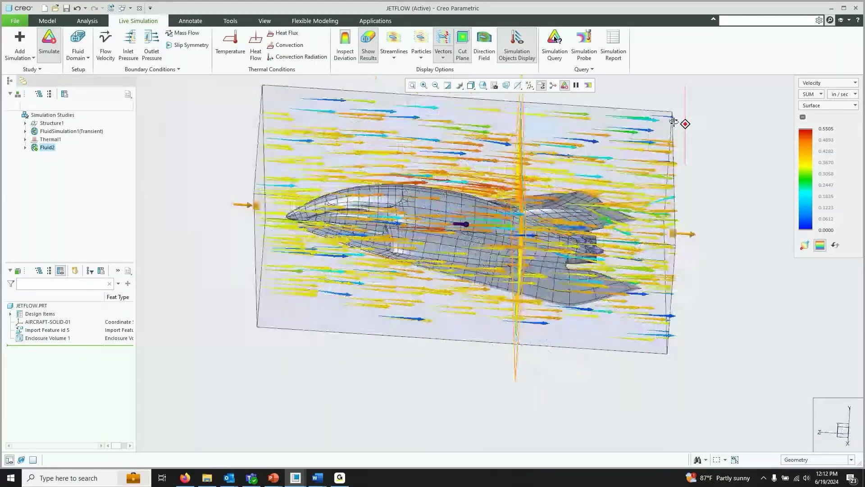
{"action": "mouse_move", "coordinate": [703, 174]}
{"action": "middle_mouse_down"}
{"action": "mouse_move", "coordinate": [737, 112]}
{"action": "mouse_move", "coordinate": [742, 127]}
{"action": "mouse_move", "coordinate": [251, 195]}
{"action": "middle_mouse_up"}
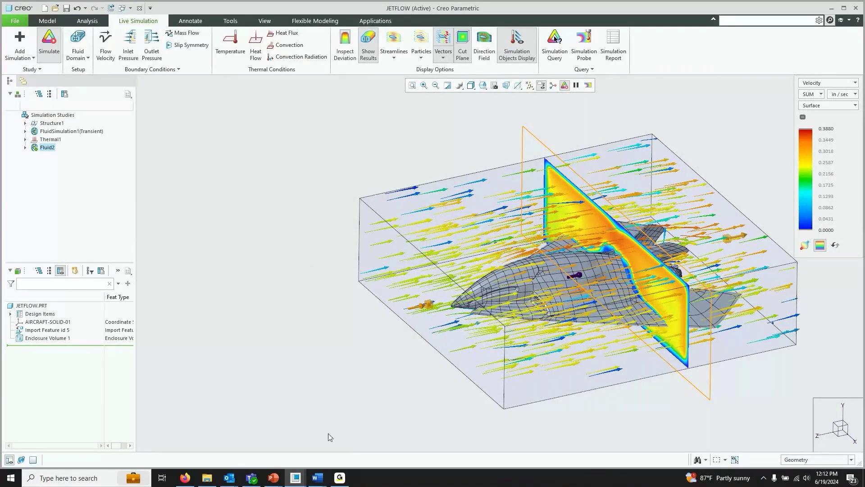
Step: Switch to PowerPoint, look through the manifold thermal results in CSL Results comparisons.pptx, and bring up the CSLWebinar2024.pptx summary slide
{"action": "left_click", "coordinate": [340, 477]}
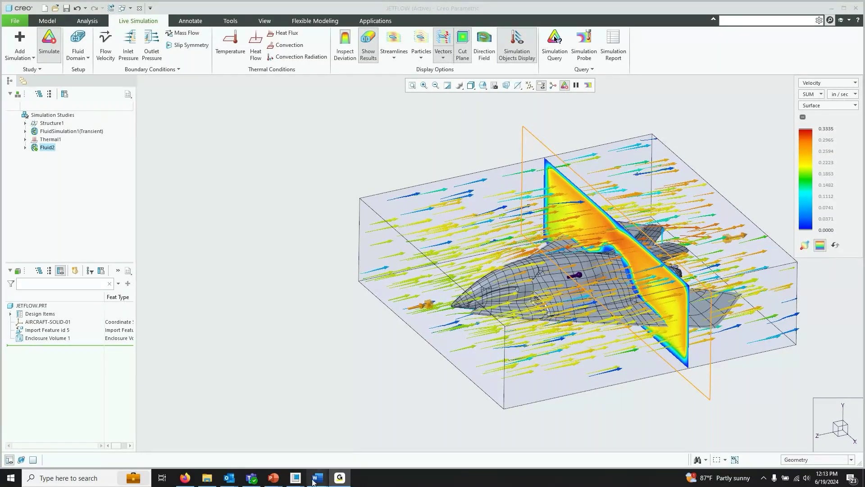
{"action": "left_click", "coordinate": [274, 478]}
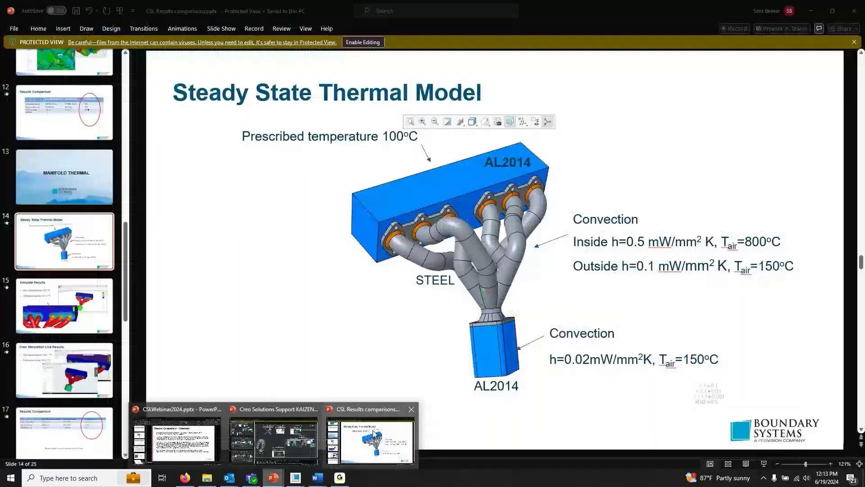
{"action": "scroll", "coordinate": [384, 317], "scroll_direction": "down", "scroll_amount": 1}
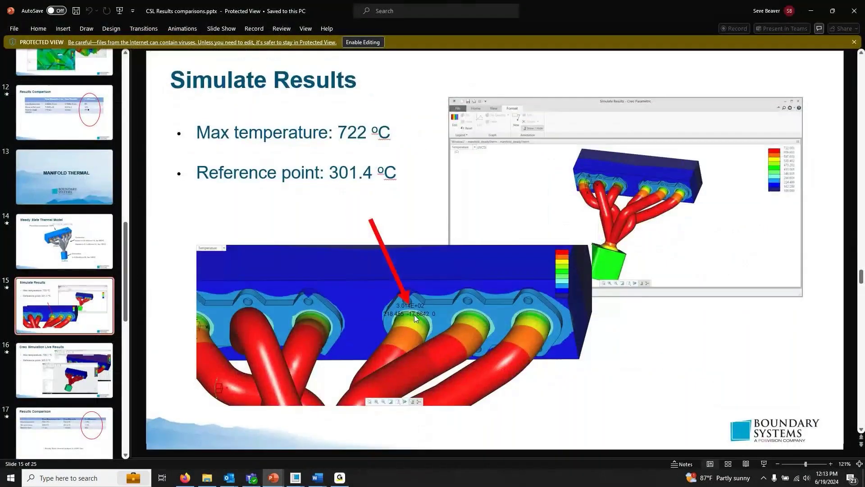
{"action": "scroll", "coordinate": [415, 314], "scroll_direction": "down", "scroll_amount": 1}
{"action": "left_click", "coordinate": [273, 478]}
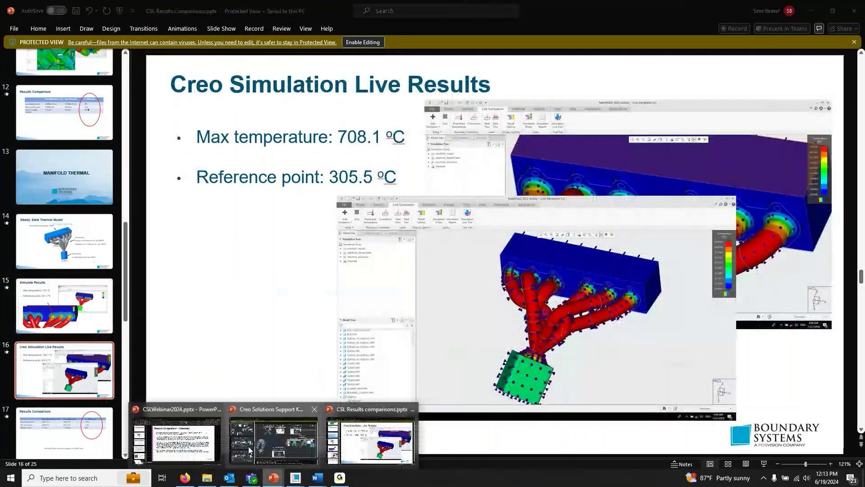
{"action": "left_click", "coordinate": [171, 437]}
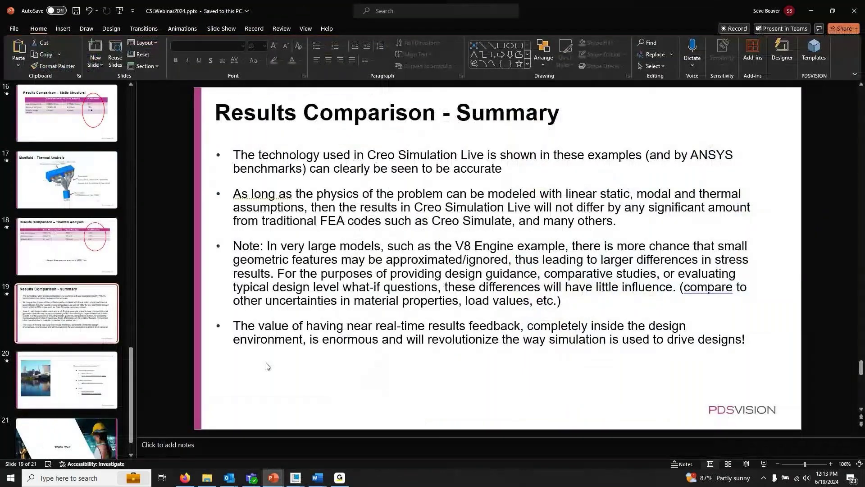
Step: Show the contact information slide and highlight the presenter's e-mail address under the technical questions
{"action": "scroll", "coordinate": [266, 366], "scroll_direction": "down", "scroll_amount": 1}
{"action": "left_click_drag", "start_coordinate": [587, 231], "coordinate": [735, 231]}
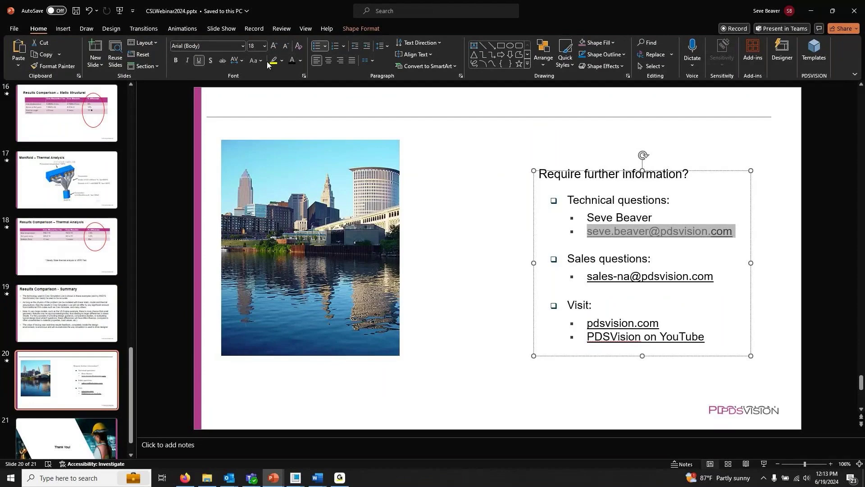
{"action": "key", "text": "Escape"}
{"action": "key", "text": "Escape"}
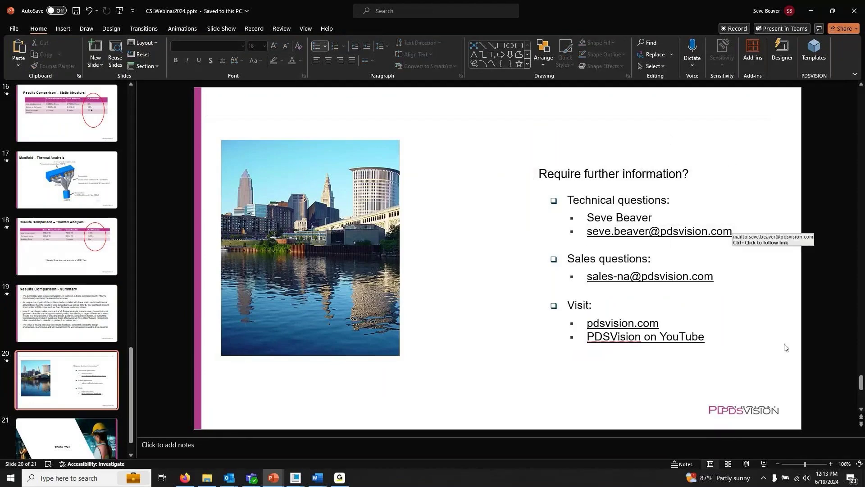
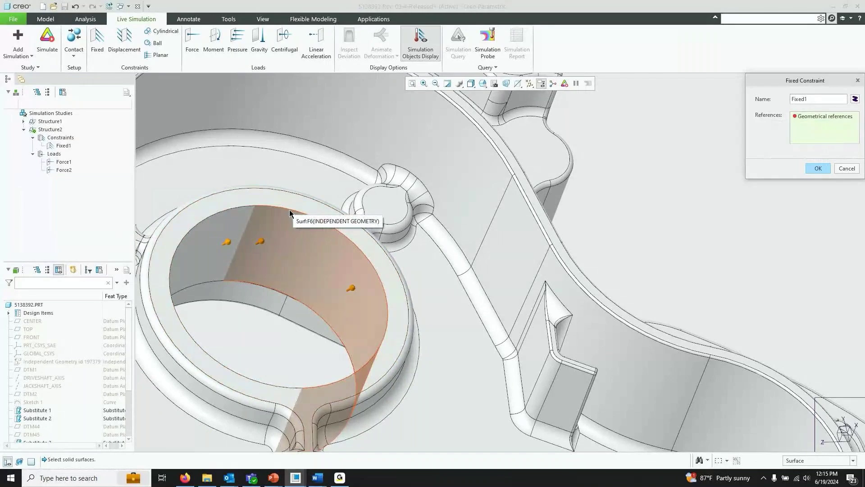
Step: Try to select the upper bore's two inner surfaces as references for the Fixed1 constraint of the Structure2 study
{"action": "scroll", "coordinate": [290, 210], "scroll_direction": "up", "scroll_amount": 3}
{"action": "left_click", "coordinate": [290, 209]}
{"action": "scroll", "coordinate": [347, 263], "scroll_direction": "down", "scroll_amount": 5}
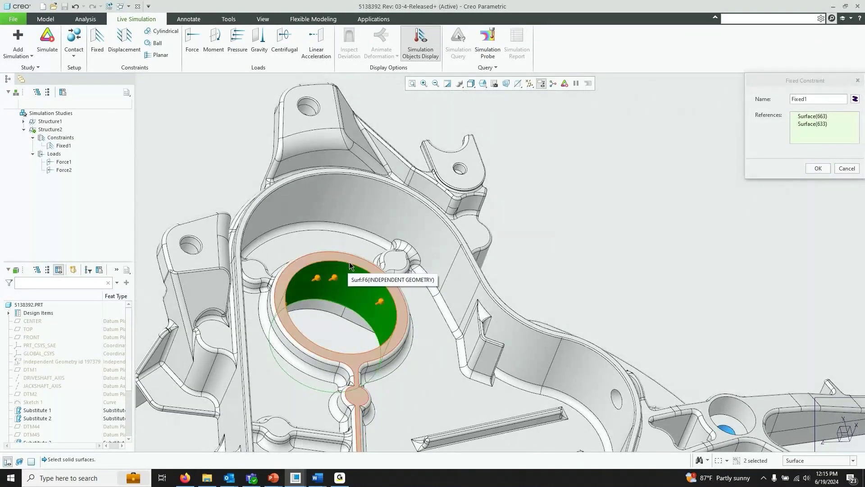
{"action": "right_click", "coordinate": [350, 265]}
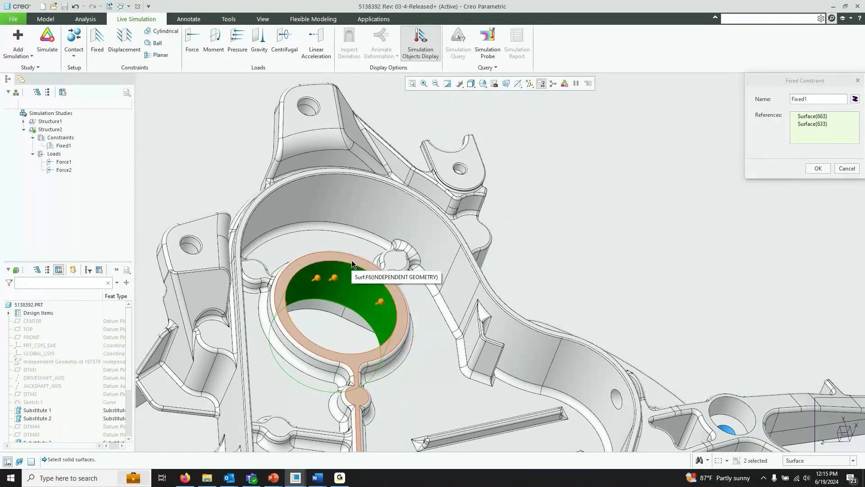
{"action": "scroll", "coordinate": [351, 260], "scroll_direction": "down", "scroll_amount": 2}
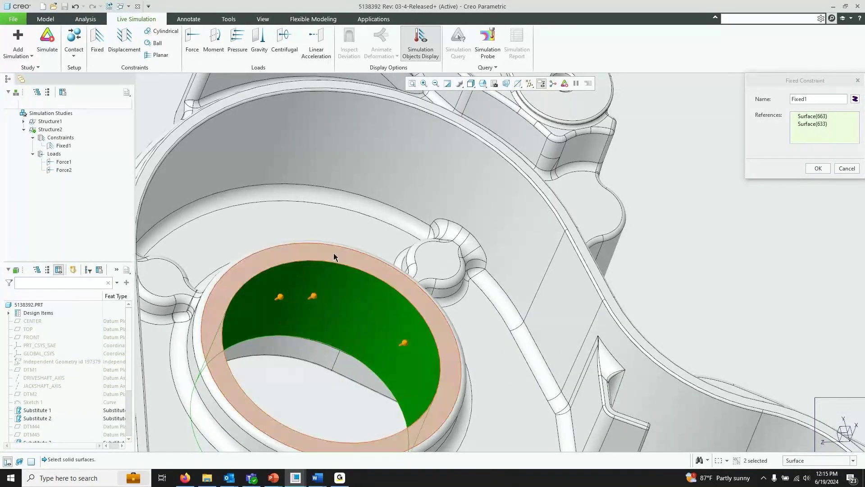
{"action": "middle_click", "coordinate": [361, 221]}
{"action": "scroll", "coordinate": [403, 179], "scroll_direction": "up", "scroll_amount": 4}
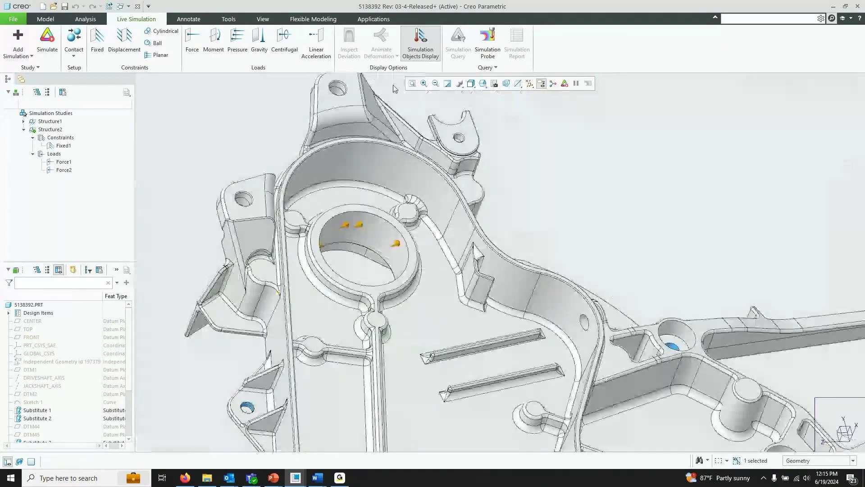
{"action": "scroll", "coordinate": [491, 156], "scroll_direction": "up", "scroll_amount": 3}
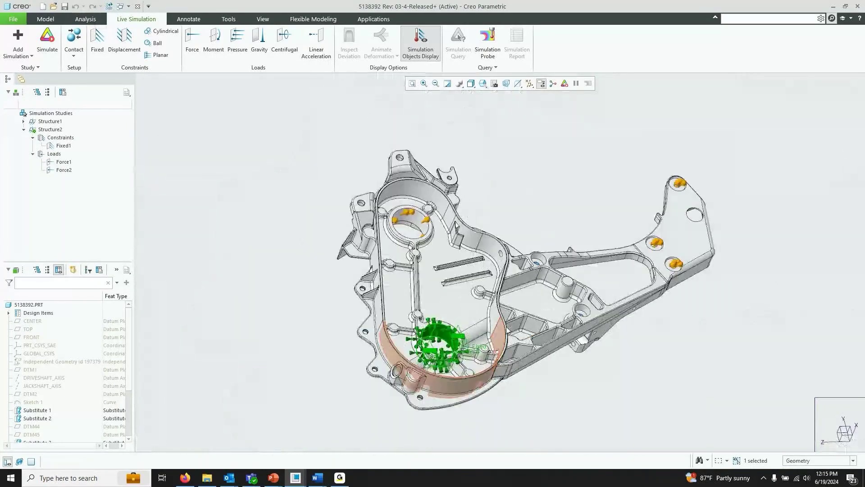
Step: Try clearing the references of the Force1 load and cycling through the candidate faces around the upper bore
{"action": "scroll", "coordinate": [506, 330], "scroll_direction": "down", "scroll_amount": 5}
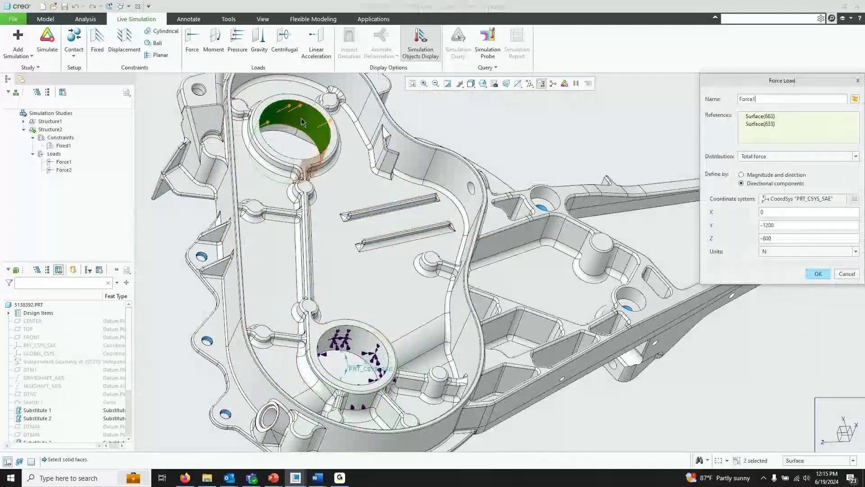
{"action": "scroll", "coordinate": [325, 199], "scroll_direction": "down", "scroll_amount": 5}
{"action": "scroll", "coordinate": [325, 199], "scroll_direction": "down", "scroll_amount": 4}
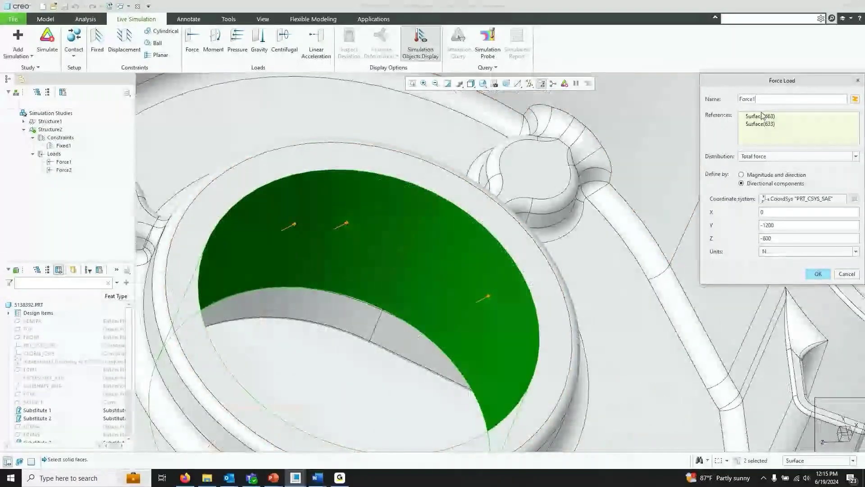
{"action": "right_click", "coordinate": [766, 118]}
{"action": "left_click", "coordinate": [787, 130]}
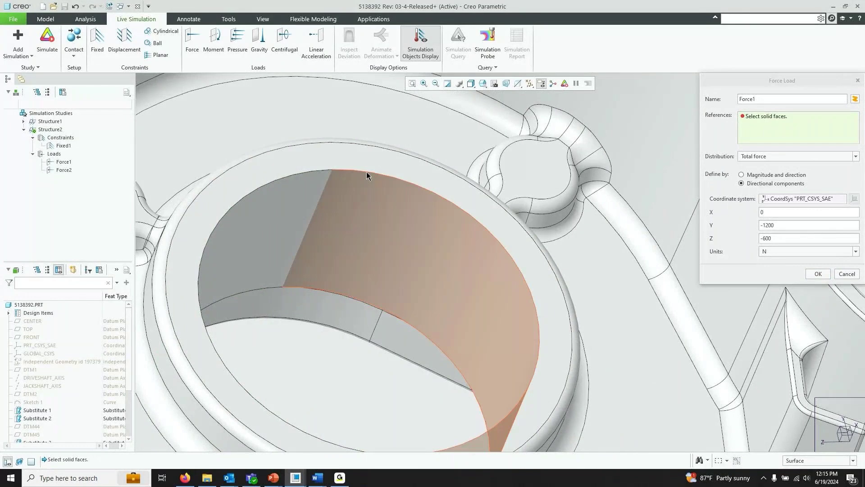
{"action": "right_click", "coordinate": [365, 171]}
{"action": "right_click", "coordinate": [365, 173]}
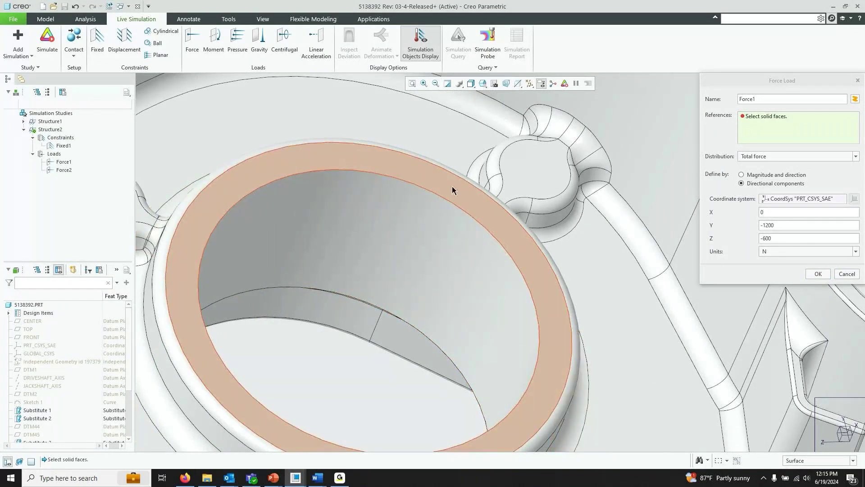
{"action": "scroll", "coordinate": [453, 190], "scroll_direction": "down", "scroll_amount": 5}
{"action": "left_click", "coordinate": [770, 156]}
{"action": "left_click", "coordinate": [770, 157]}
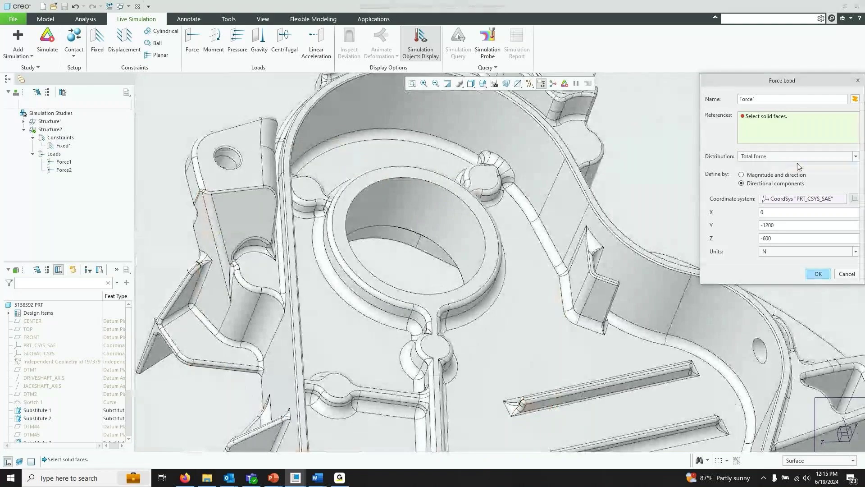
{"action": "left_click", "coordinate": [847, 276]}
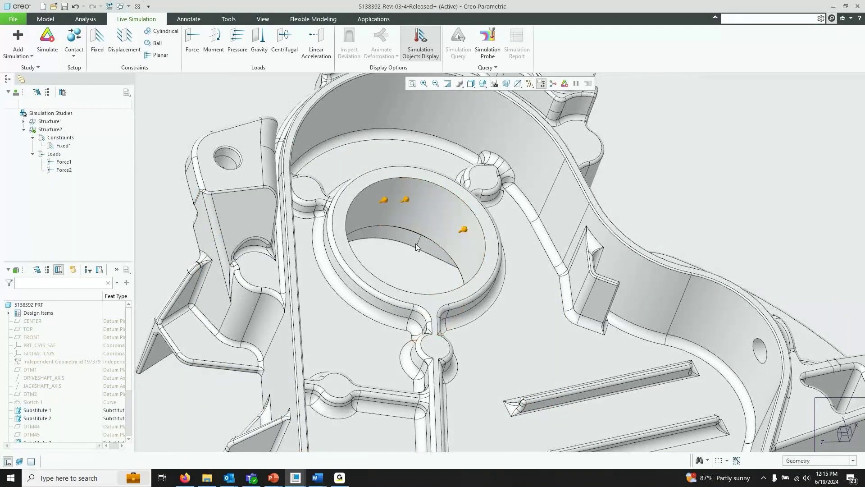
Step: Examine the upper bore up close and select each half of its inner rim edge in turn
{"action": "scroll", "coordinate": [407, 274], "scroll_direction": "down", "scroll_amount": 3}
{"action": "scroll", "coordinate": [410, 242], "scroll_direction": "up", "scroll_amount": 10}
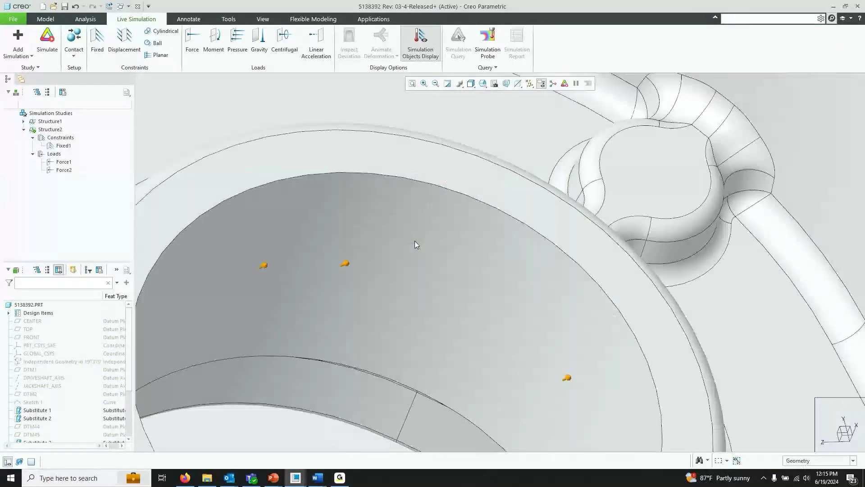
{"action": "scroll", "coordinate": [415, 241], "scroll_direction": "down", "scroll_amount": 5}
{"action": "left_click", "coordinate": [418, 221]}
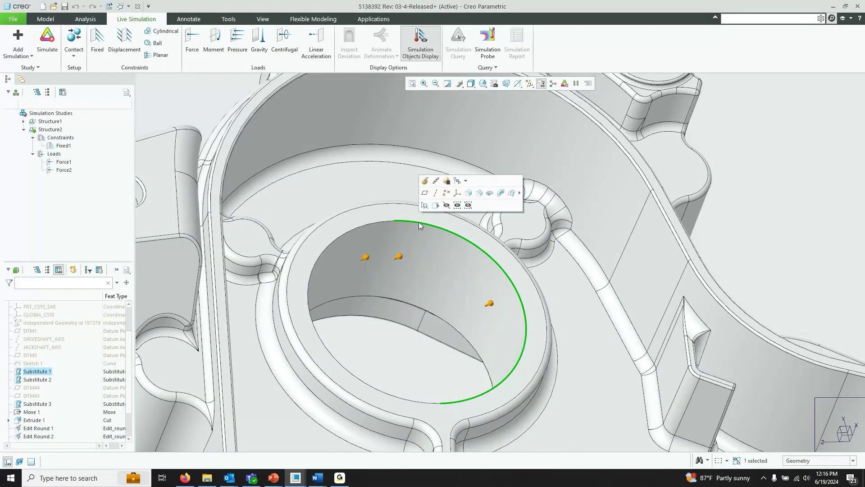
{"action": "left_click", "coordinate": [375, 224]}
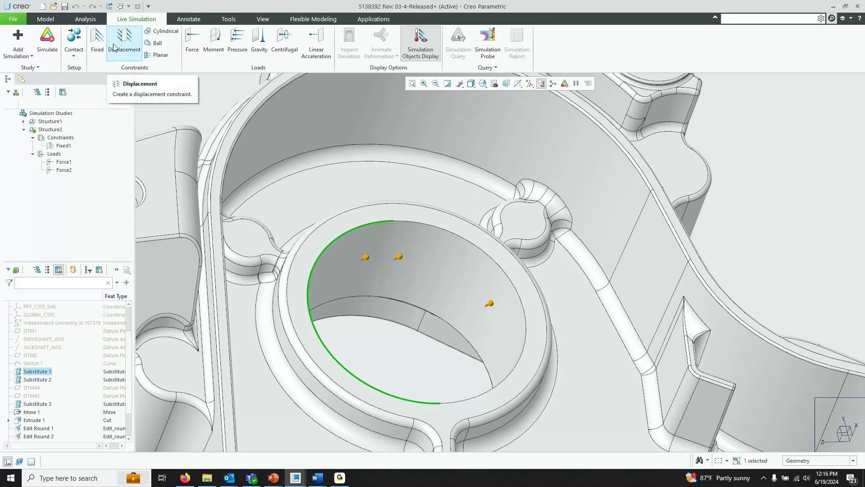
{"action": "left_click", "coordinate": [96, 42]}
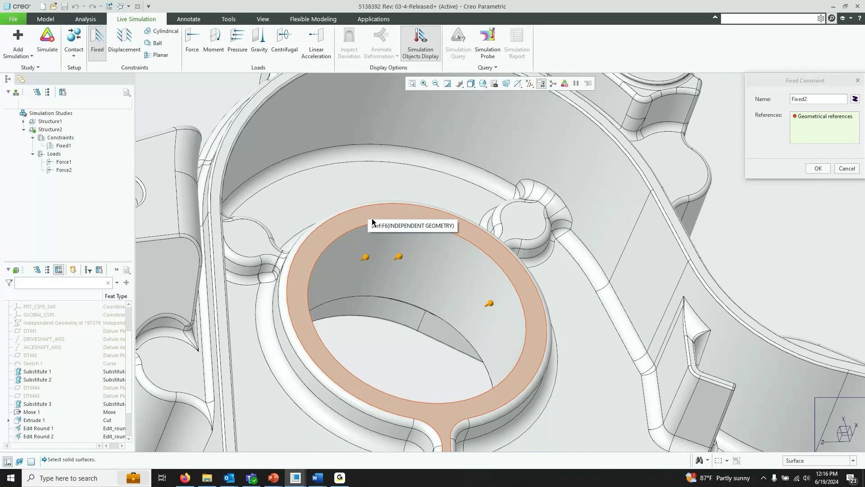
{"action": "scroll", "coordinate": [392, 256], "scroll_direction": "down", "scroll_amount": 5}
{"action": "scroll", "coordinate": [393, 256], "scroll_direction": "down", "scroll_amount": 2}
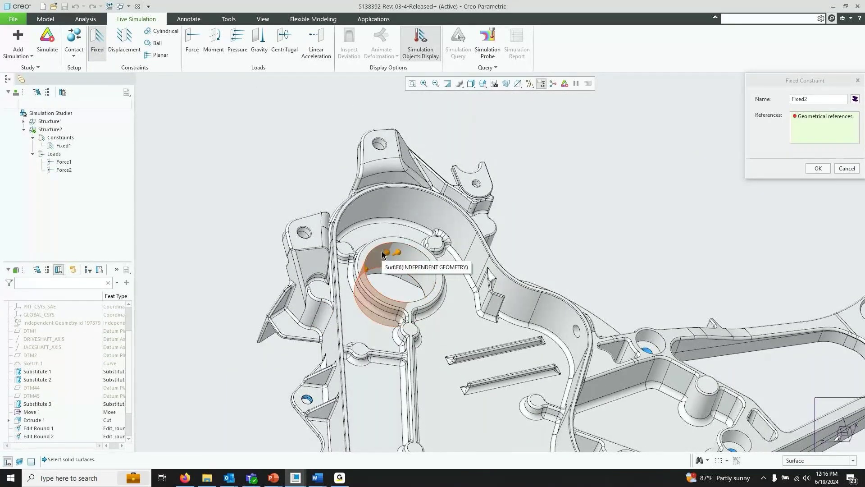
{"action": "left_click", "coordinate": [845, 168]}
{"action": "scroll", "coordinate": [405, 250], "scroll_direction": "up", "scroll_amount": 3}
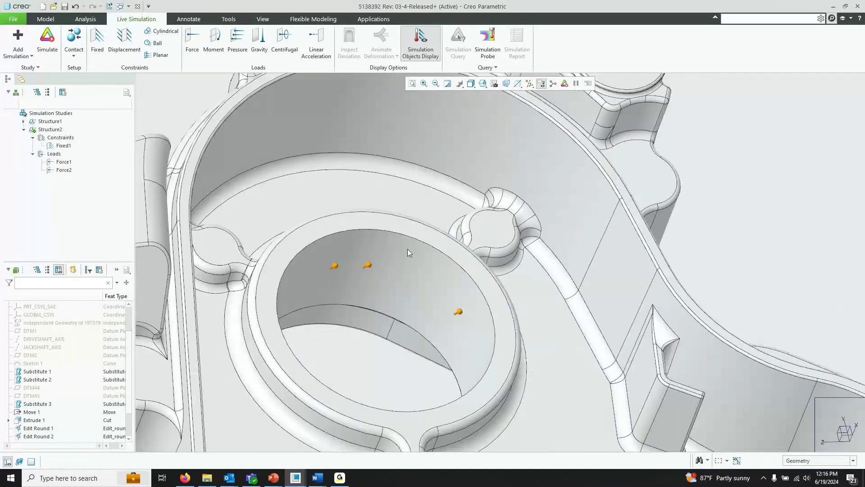
Step: Open a new displacement constraint to view its references and X, Y and Z translation settings
{"action": "scroll", "coordinate": [408, 249], "scroll_direction": "down", "scroll_amount": 3}
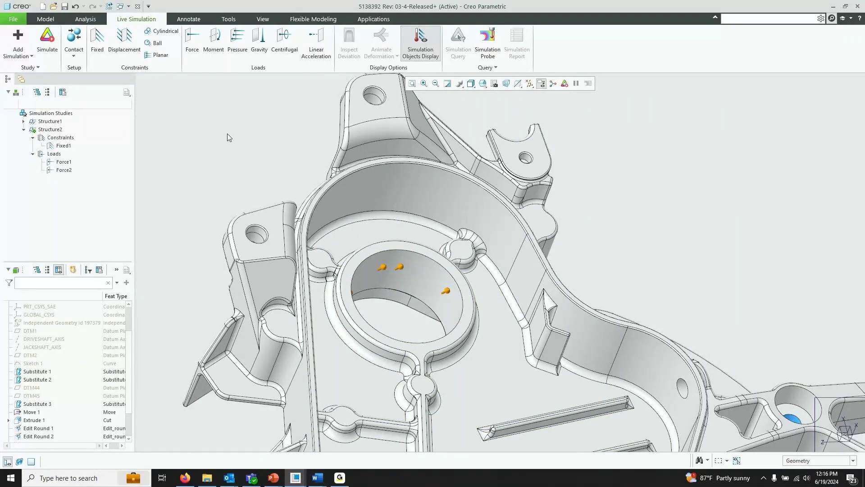
{"action": "left_click", "coordinate": [124, 39]}
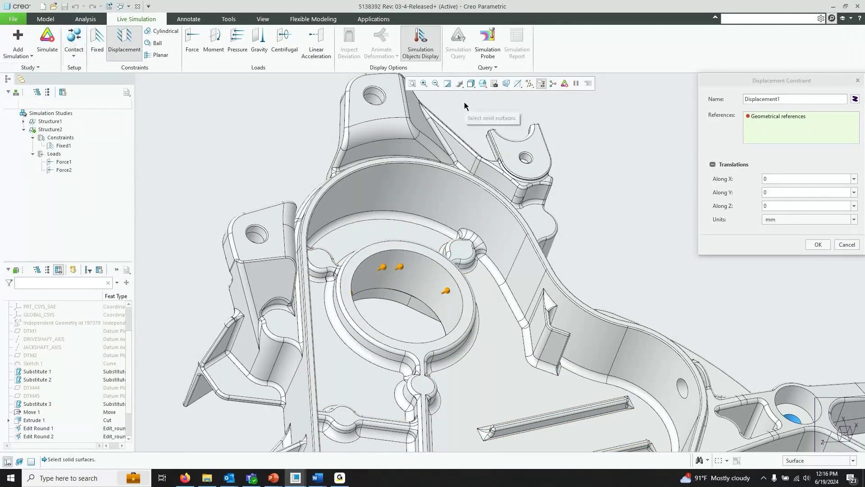
{"action": "left_click", "coordinate": [858, 80]}
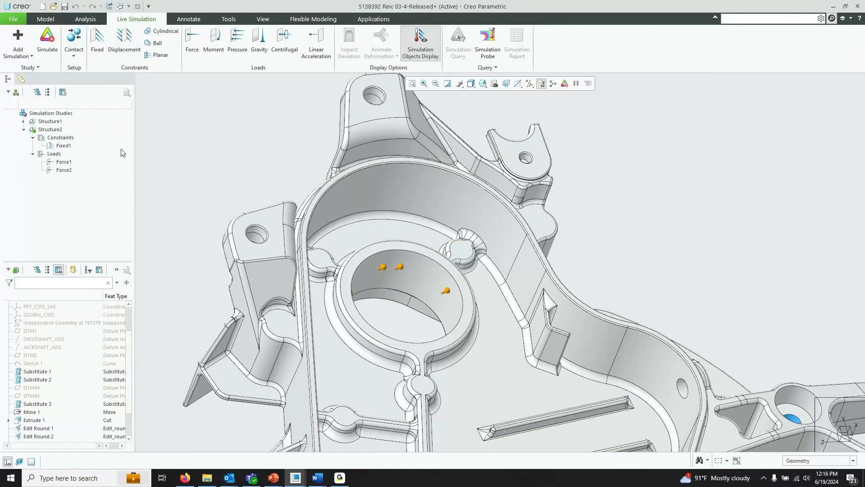
{"action": "scroll", "coordinate": [385, 169], "scroll_direction": "down", "scroll_amount": 5}
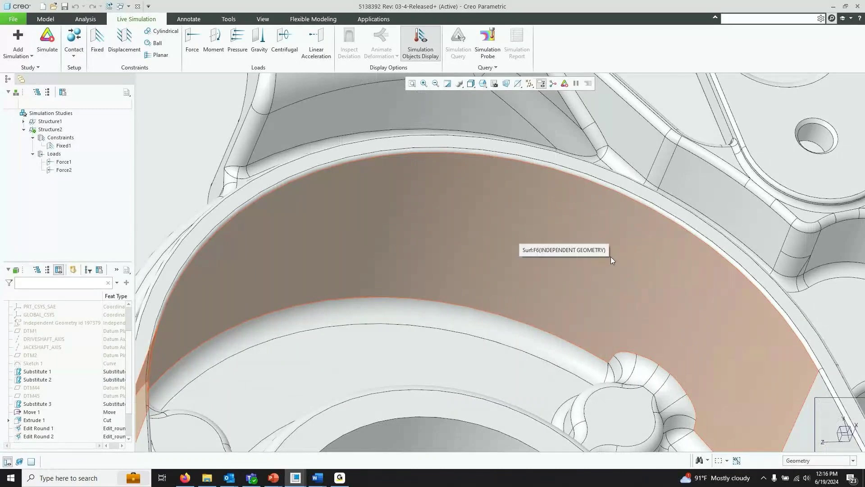
{"action": "scroll", "coordinate": [467, 221], "scroll_direction": "up", "scroll_amount": 4}
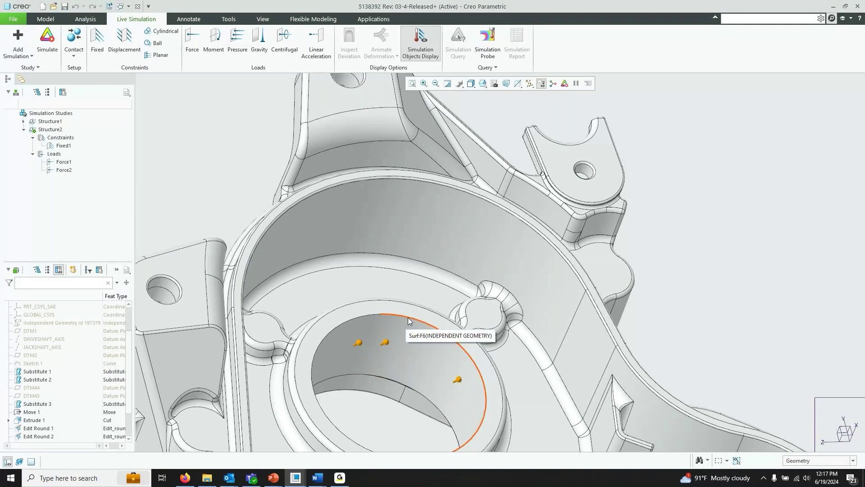
{"action": "scroll", "coordinate": [634, 226], "scroll_direction": "up", "scroll_amount": 3}
{"action": "scroll", "coordinate": [633, 226], "scroll_direction": "up", "scroll_amount": 5}
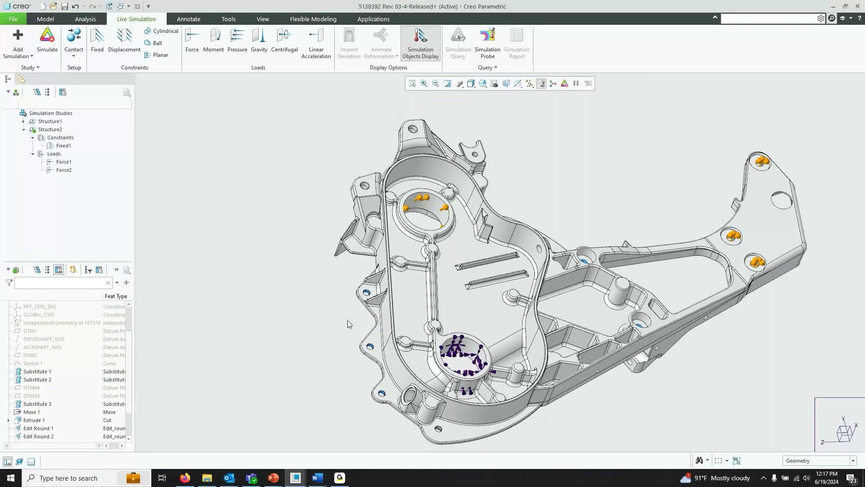
{"action": "left_click", "coordinate": [340, 477]}
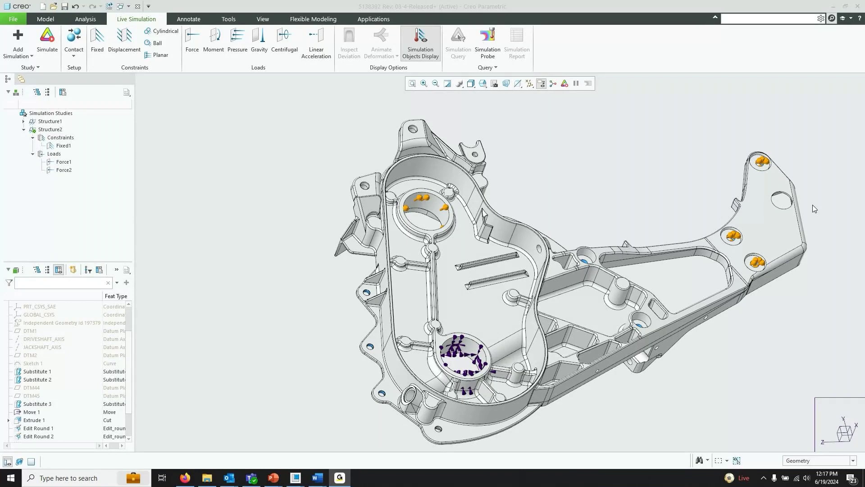
{"action": "left_click", "coordinate": [766, 216]}
{"action": "left_click", "coordinate": [788, 90]}
{"action": "left_click", "coordinate": [747, 44]}
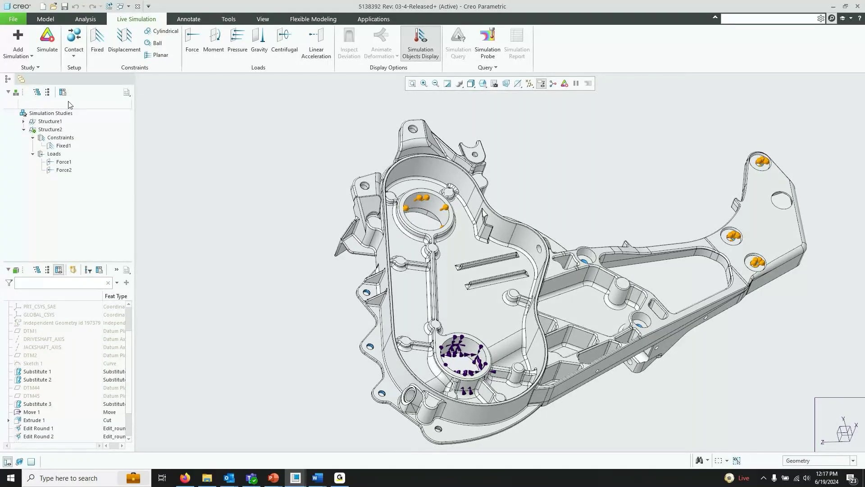
Step: Run the live simulation of the Structure2 study and play its deformation animation on the housing
{"action": "left_click", "coordinate": [47, 41]}
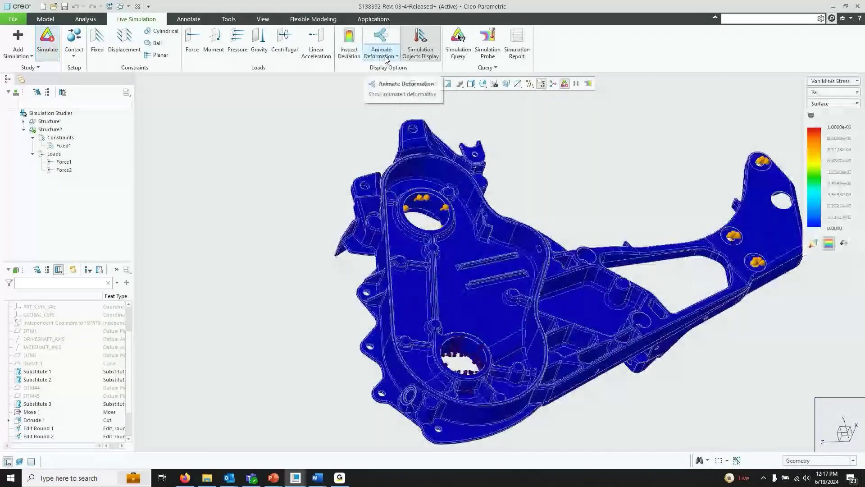
{"action": "left_click", "coordinate": [389, 53]}
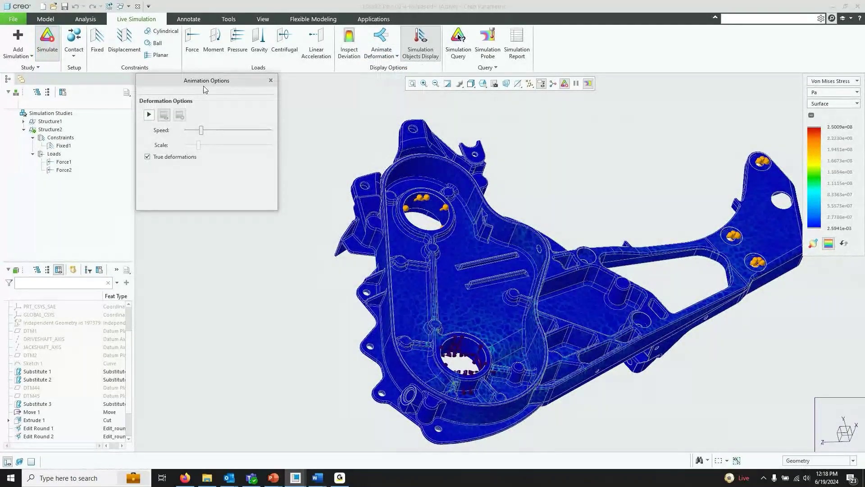
{"action": "left_click_drag", "start_coordinate": [205, 86], "coordinate": [228, 127]}
{"action": "left_click", "coordinate": [173, 156]}
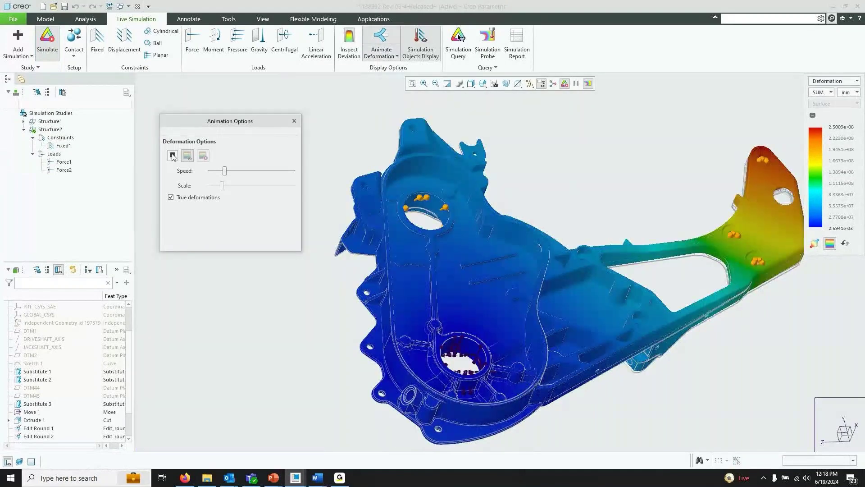
{"action": "scroll", "coordinate": [239, 194], "scroll_direction": "down", "scroll_amount": 2}
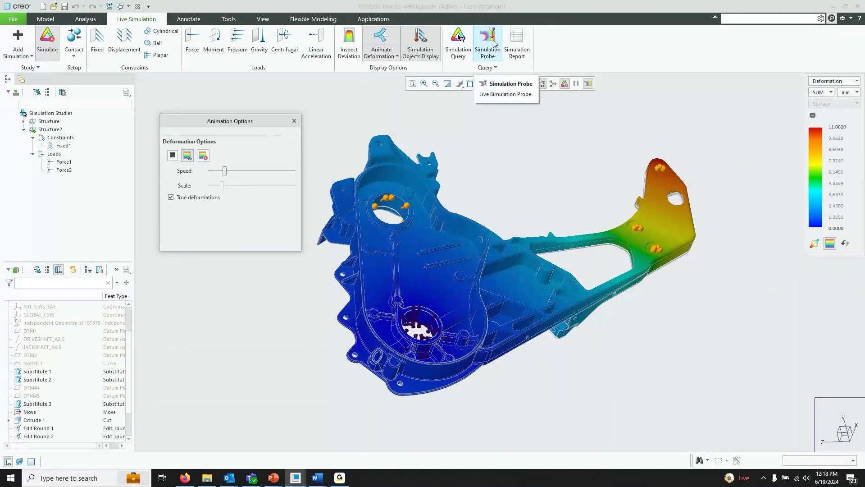
{"action": "left_click", "coordinate": [13, 19]}
{"action": "mouse_move", "coordinate": [30, 83]}
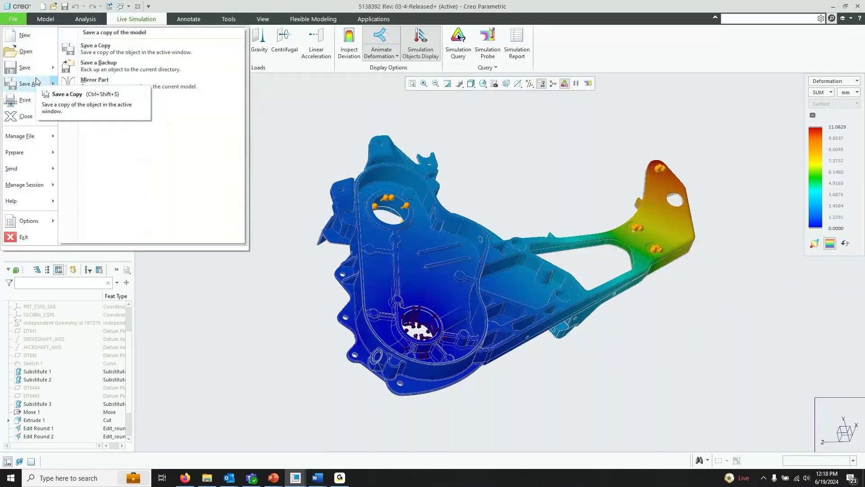
{"action": "mouse_move", "coordinate": [27, 221]}
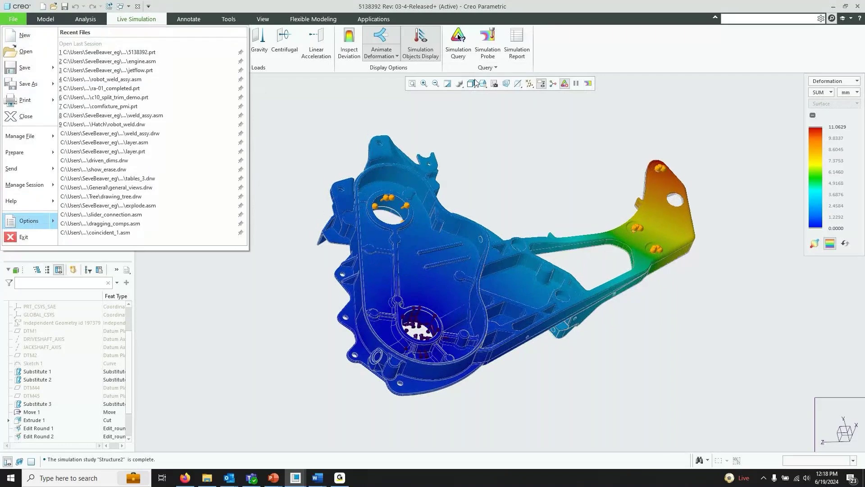
Step: Try exporting the numerical results of the Structure2 study and cancel without entering a number of points to probe
{"action": "left_click", "coordinate": [487, 67]}
{"action": "left_click", "coordinate": [486, 99]}
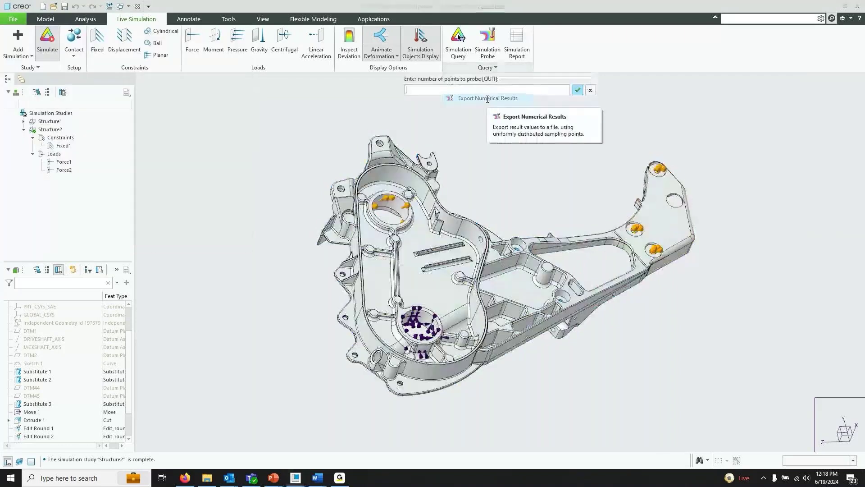
{"action": "key", "text": "Escape"}
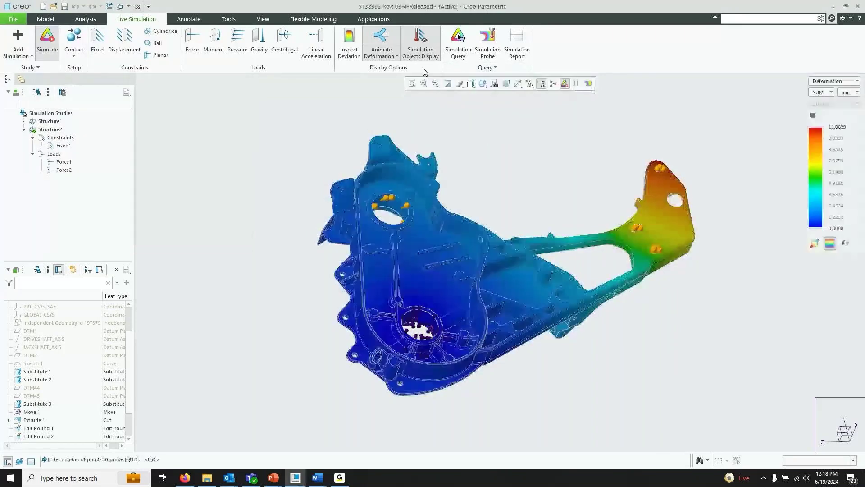
{"action": "left_click", "coordinate": [487, 67]}
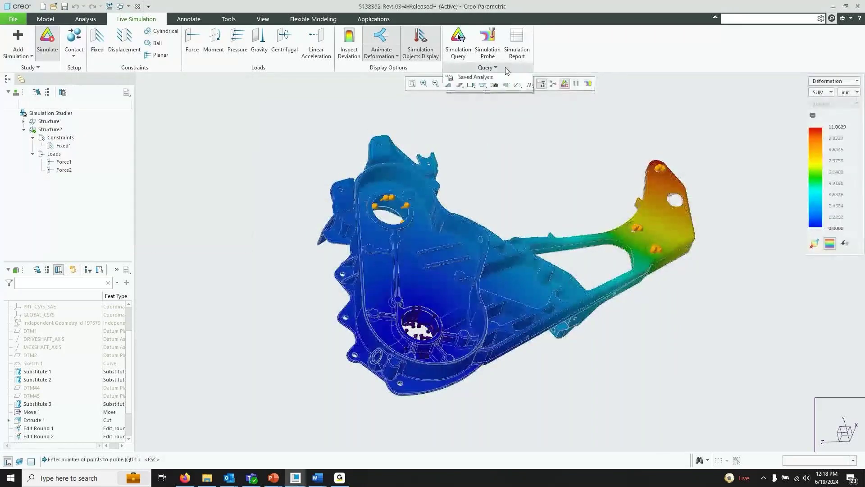
{"action": "left_click", "coordinate": [668, 70]}
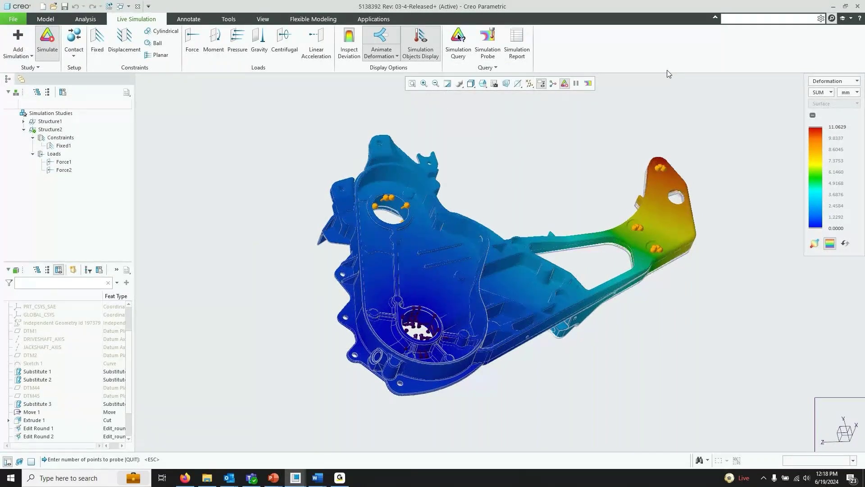
Step: Stop the deformation animation of the housing and close its animation options
{"action": "middle_click_drag", "start_coordinate": [602, 110], "coordinate": [567, 136]}
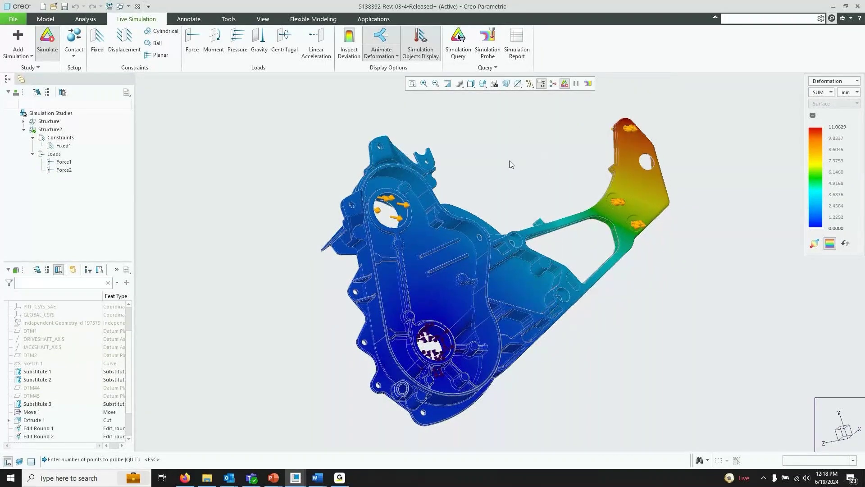
{"action": "mouse_move", "coordinate": [515, 159]}
{"action": "middle_mouse_down"}
{"action": "mouse_move", "coordinate": [525, 147]}
{"action": "mouse_move", "coordinate": [505, 153]}
{"action": "middle_mouse_up"}
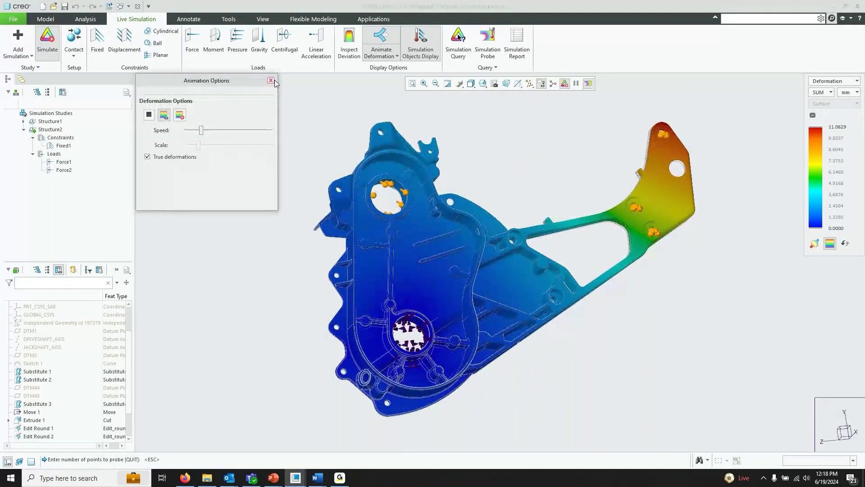
{"action": "left_click", "coordinate": [150, 119]}
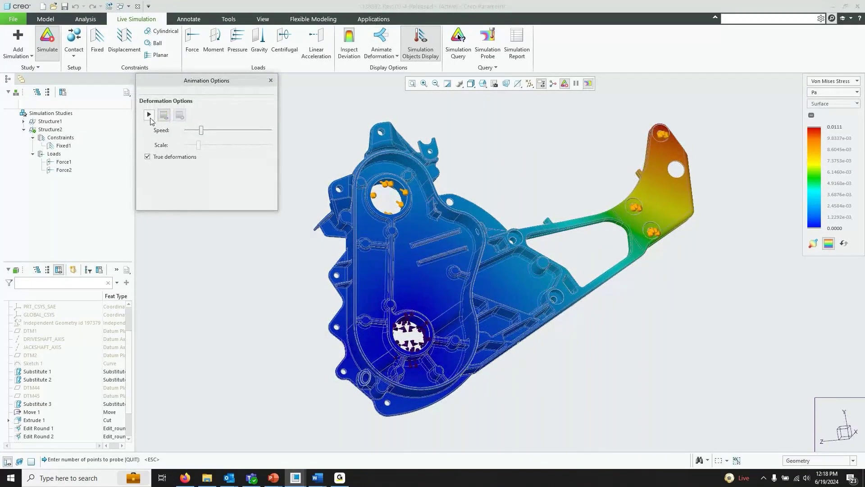
{"action": "left_click", "coordinate": [270, 81]}
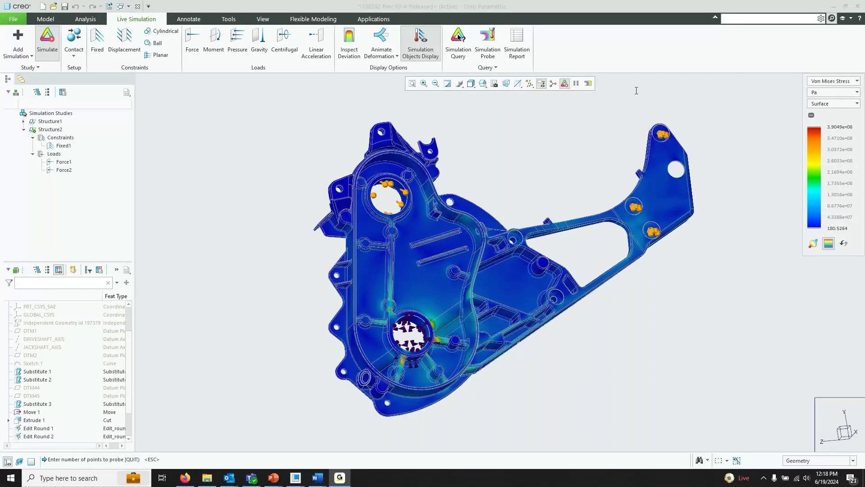
Step: Set the simulation quality of Structure2 to full speed, return it to full accuracy and check the minimum element size
{"action": "left_click", "coordinate": [731, 59]}
{"action": "left_click", "coordinate": [28, 67]}
{"action": "left_click", "coordinate": [27, 80]}
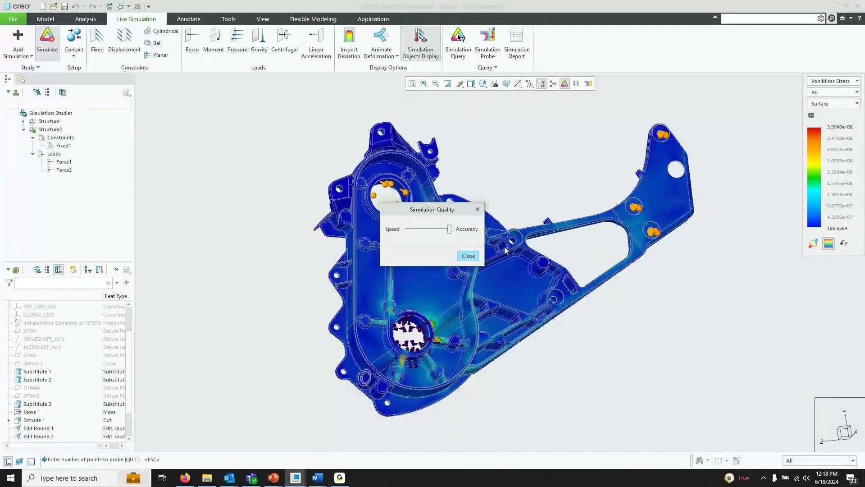
{"action": "mouse_move", "coordinate": [455, 234]}
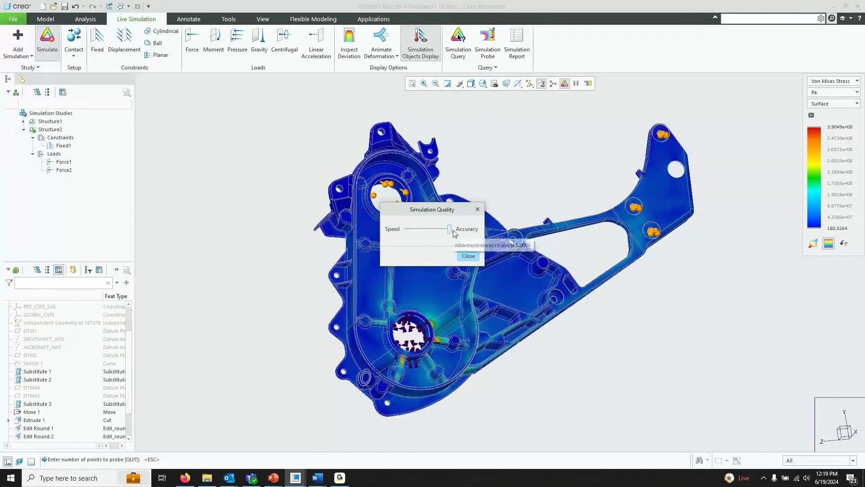
{"action": "left_click", "coordinate": [410, 230]}
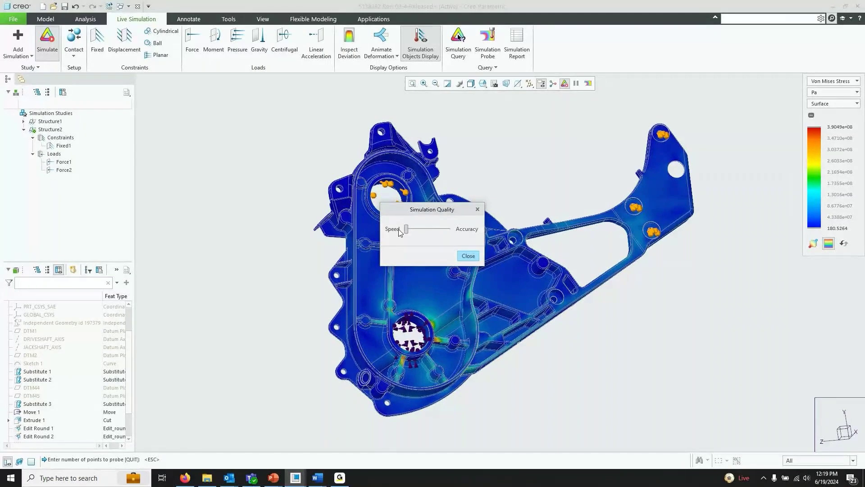
{"action": "left_click_drag", "start_coordinate": [406, 229], "coordinate": [451, 230]}
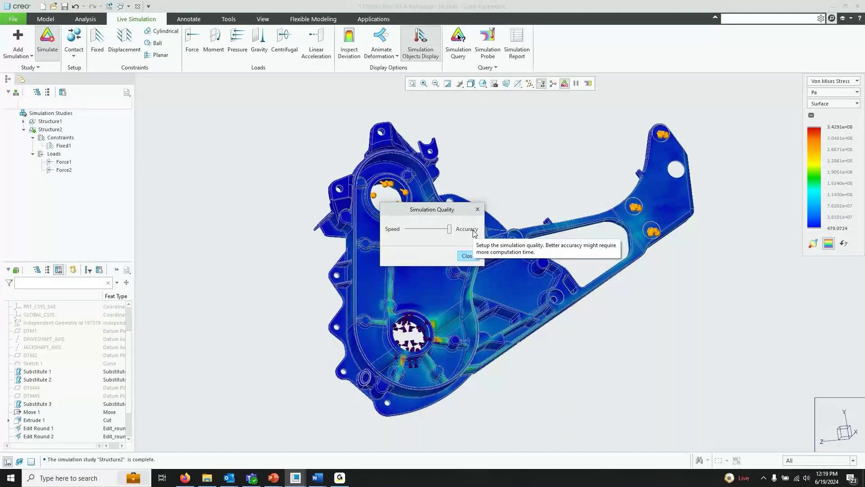
{"action": "left_click_drag", "start_coordinate": [449, 230], "coordinate": [477, 233]}
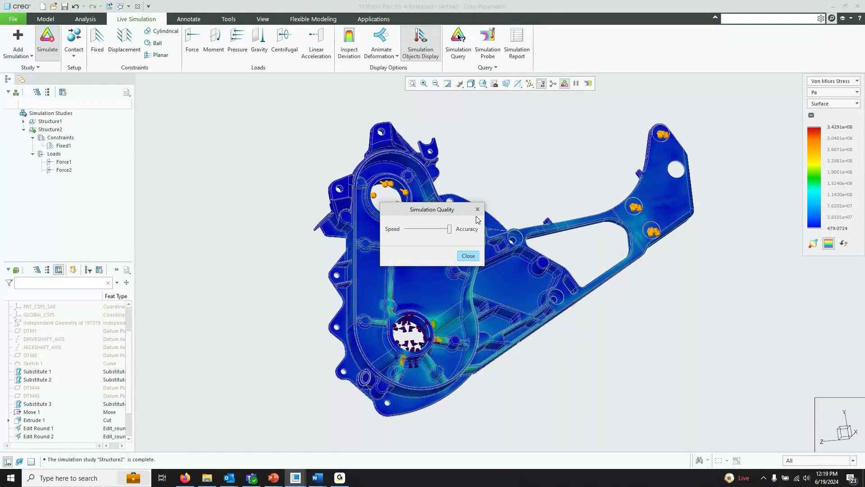
{"action": "mouse_move", "coordinate": [451, 236]}
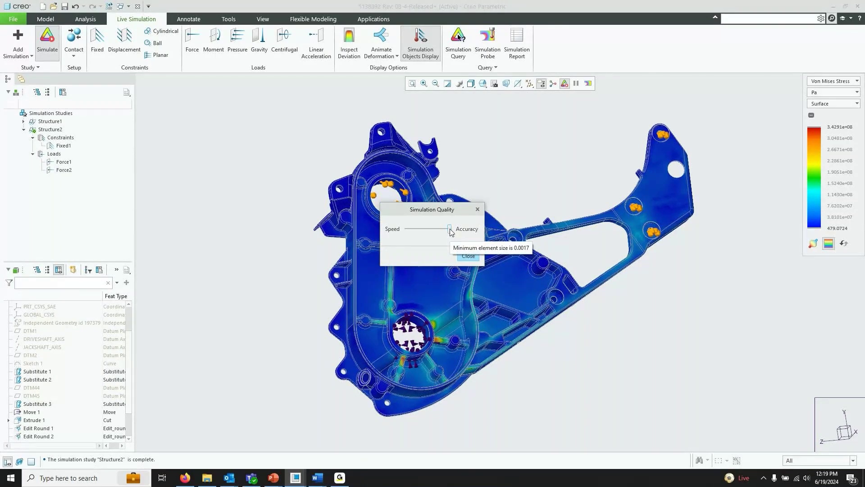
Step: Try a simulation quality about two thirds of the way toward accuracy, restore full accuracy and close the quality settings
{"action": "mouse_move", "coordinate": [450, 230]}
{"action": "left_mouse_down"}
{"action": "mouse_move", "coordinate": [402, 229]}
{"action": "mouse_move", "coordinate": [435, 229]}
{"action": "left_mouse_up"}
{"action": "mouse_move", "coordinate": [407, 232]}
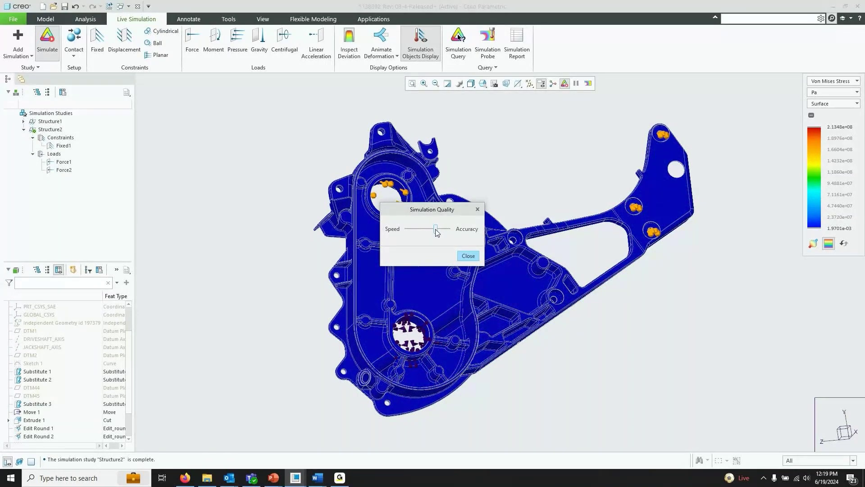
{"action": "left_click_drag", "start_coordinate": [436, 229], "coordinate": [449, 229]}
{"action": "mouse_move", "coordinate": [449, 229]}
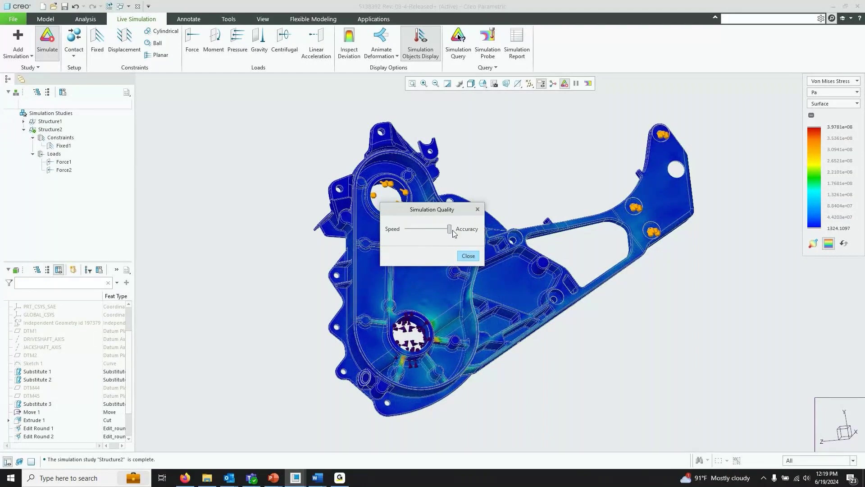
{"action": "left_click", "coordinate": [468, 256]}
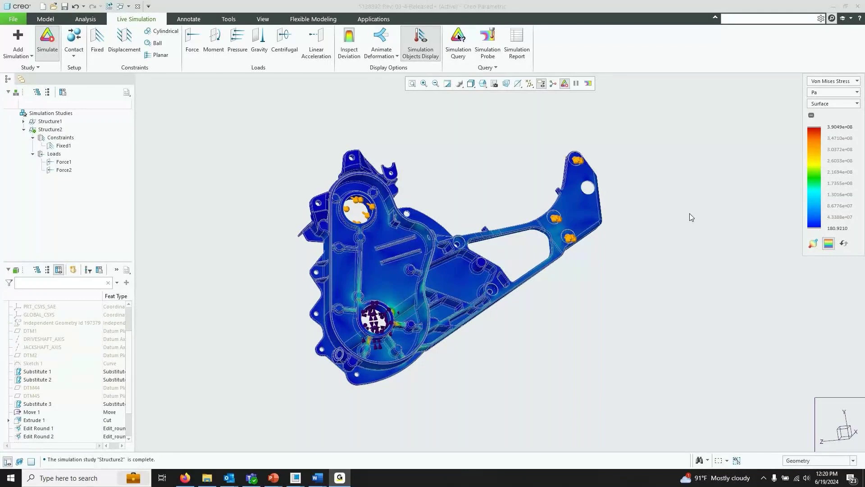
Step: Open the housing in the Simulate application to view its structural setup and study commands, and return to the part model
{"action": "left_click", "coordinate": [730, 60]}
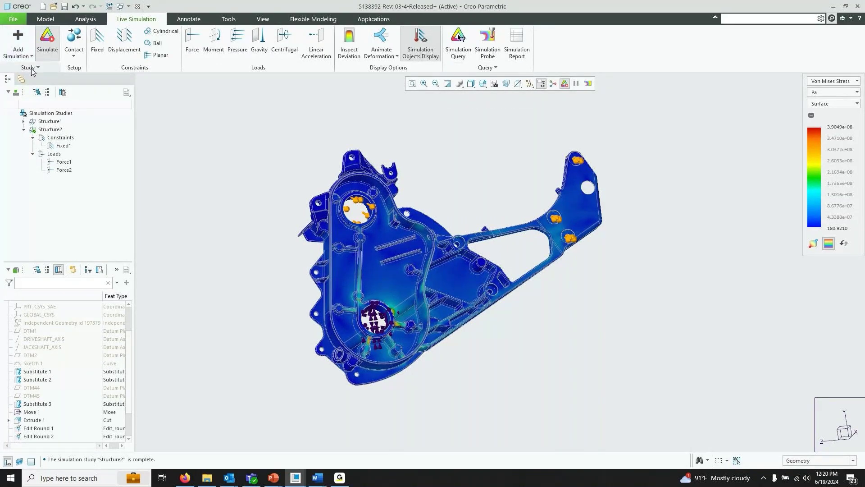
{"action": "left_click", "coordinate": [374, 19]}
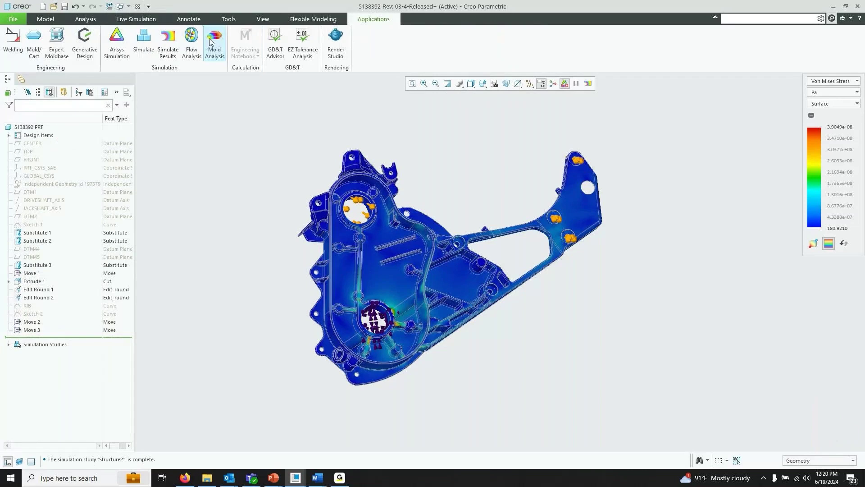
{"action": "left_click", "coordinate": [144, 39]}
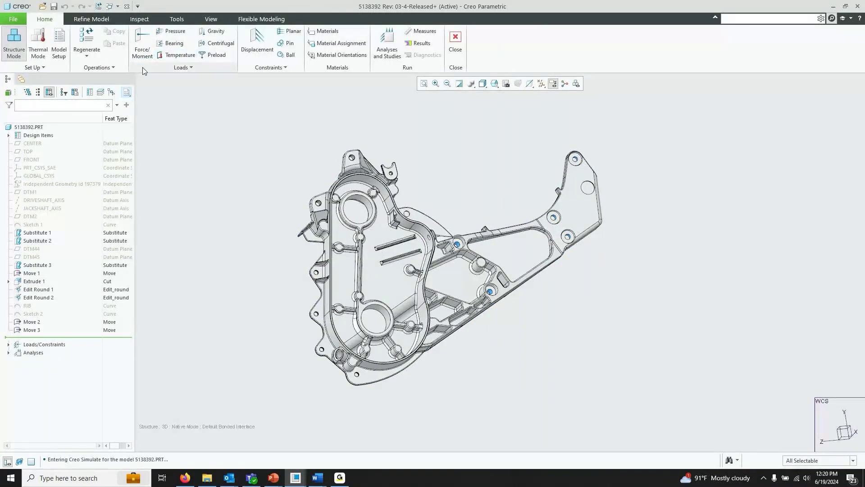
{"action": "left_click", "coordinate": [95, 18]}
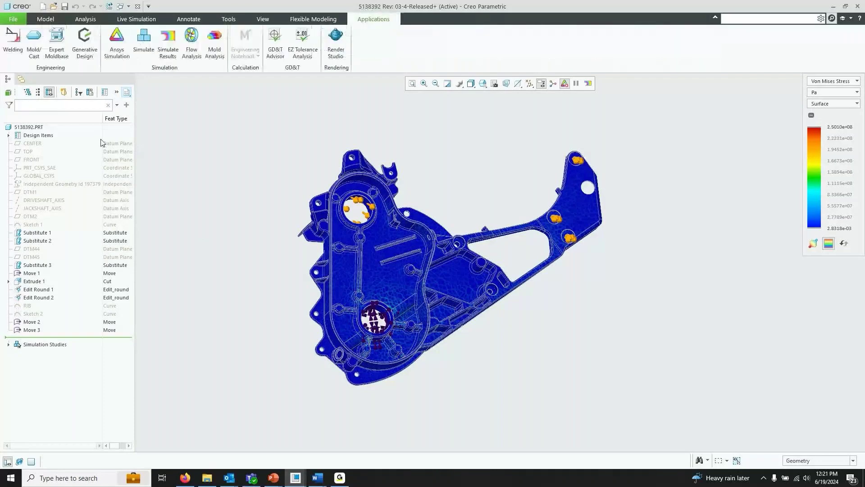
Step: Return to the live simulation of Structure2 and examine the study options for performance and including thermal effects
{"action": "left_click", "coordinate": [141, 22]}
{"action": "left_click", "coordinate": [30, 68]}
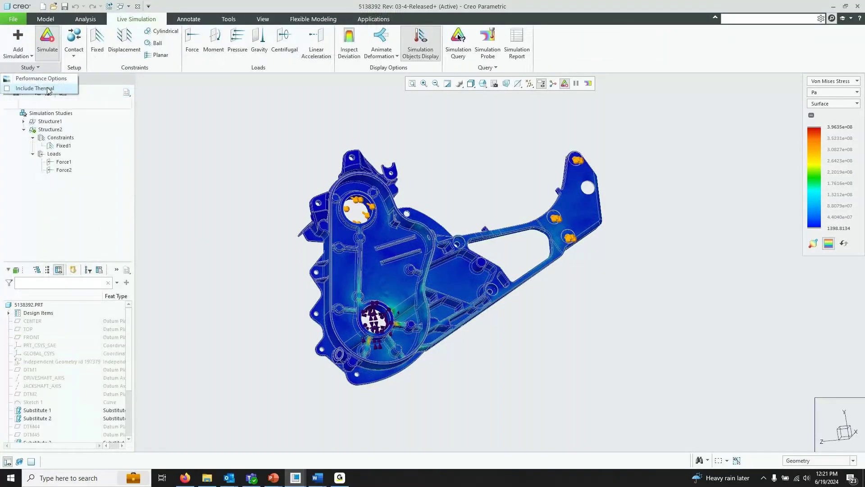
{"action": "left_click", "coordinate": [49, 89]}
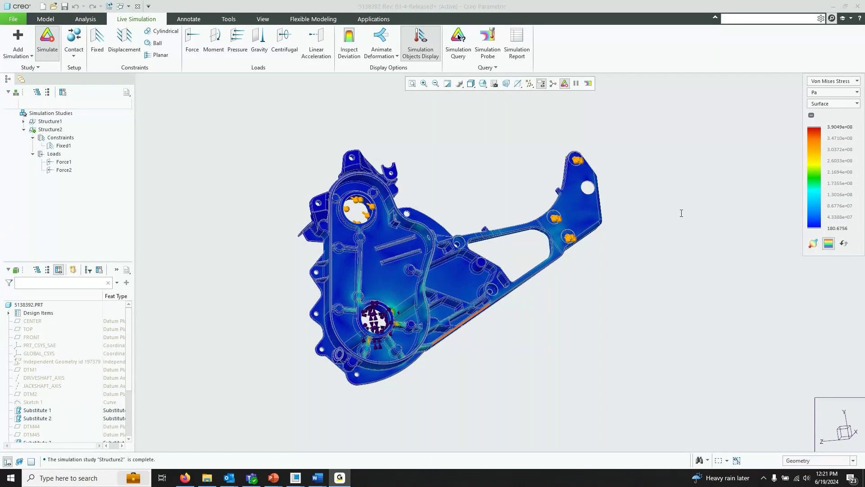
{"action": "left_click", "coordinate": [730, 60]}
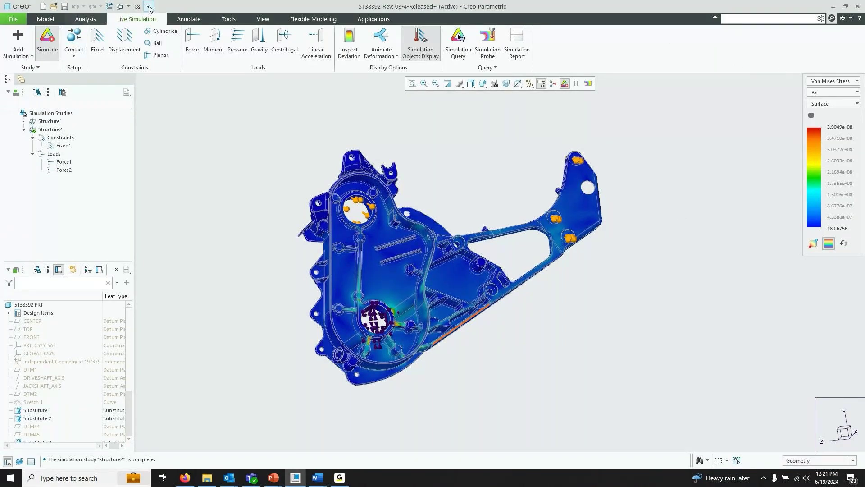
Step: Switch to the JETFLOW model and select FlowVelocity1 in the transient fluid simulation to examine the inlet face of the enclosure
{"action": "left_click", "coordinate": [54, 6]}
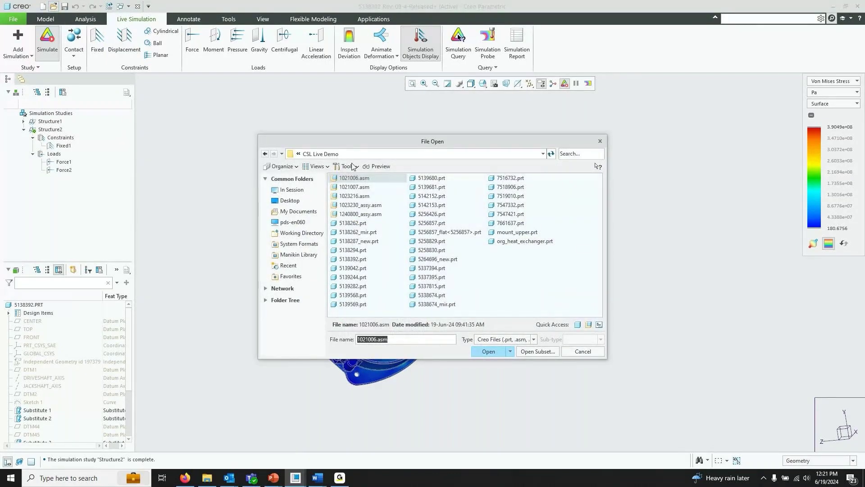
{"action": "key", "text": "Escape"}
{"action": "left_click", "coordinate": [120, 9]}
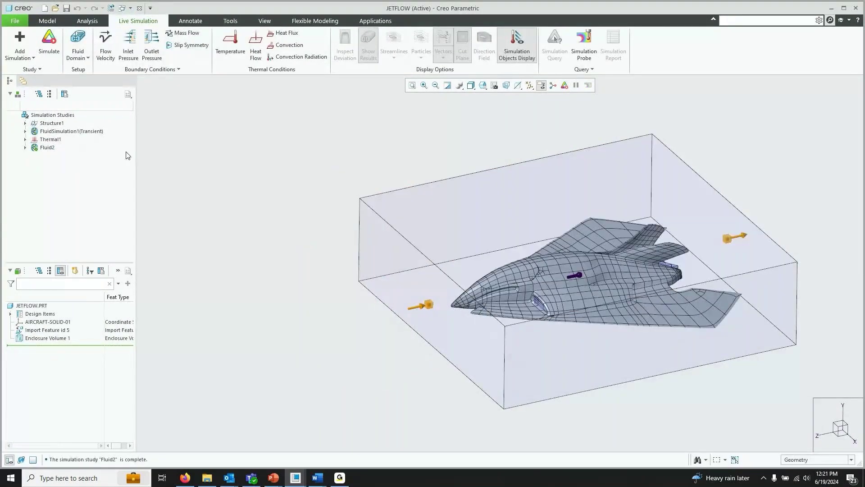
{"action": "left_click", "coordinate": [74, 163]}
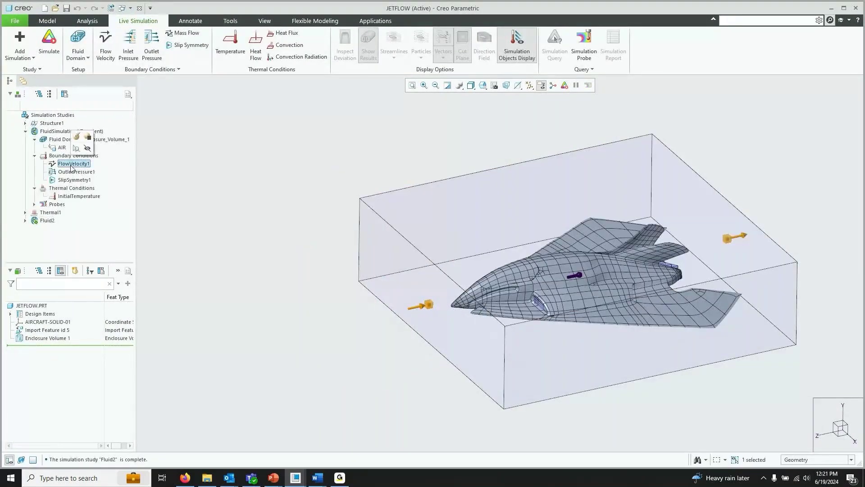
{"action": "left_click", "coordinate": [110, 53]}
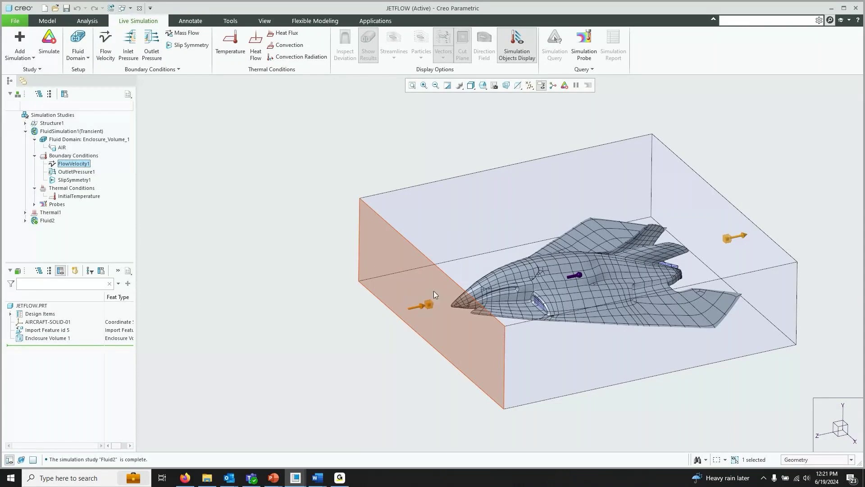
{"action": "mouse_move", "coordinate": [434, 290]}
{"action": "middle_mouse_down"}
{"action": "mouse_move", "coordinate": [798, 167]}
{"action": "mouse_move", "coordinate": [803, 182]}
{"action": "mouse_move", "coordinate": [743, 178]}
{"action": "mouse_move", "coordinate": [811, 175]}
{"action": "middle_mouse_up"}
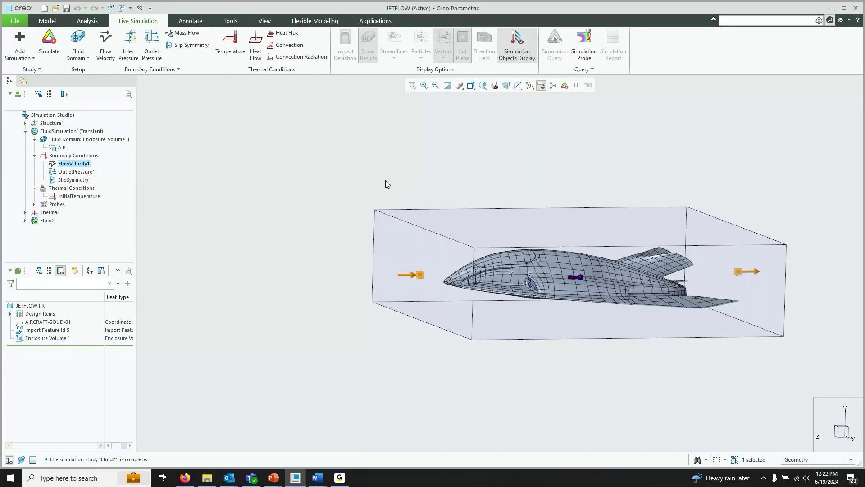
{"action": "middle_click_drag", "start_coordinate": [385, 180], "coordinate": [380, 180]}
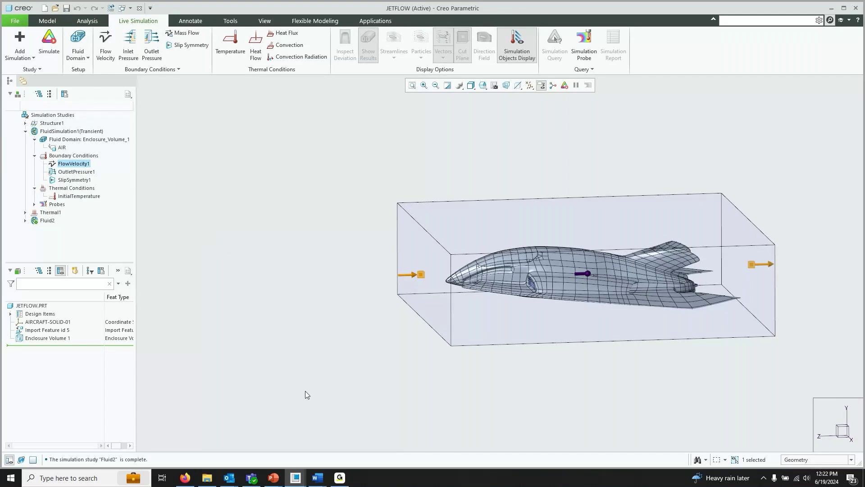
Step: Switch to the window of the ENGINE assembly, leaving the file selection without opening another model
{"action": "left_click", "coordinate": [340, 478]}
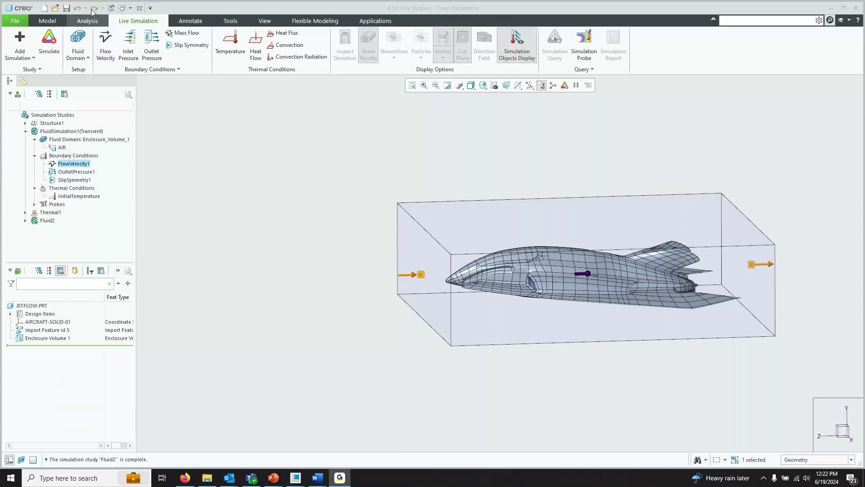
{"action": "left_click", "coordinate": [130, 8]}
{"action": "left_click", "coordinate": [150, 39]}
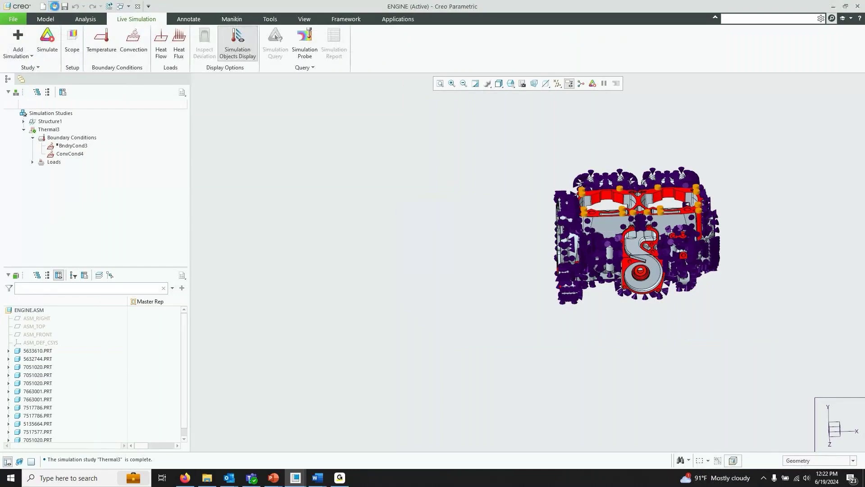
{"action": "left_click", "coordinate": [55, 6]}
{"action": "key", "text": "Escape"}
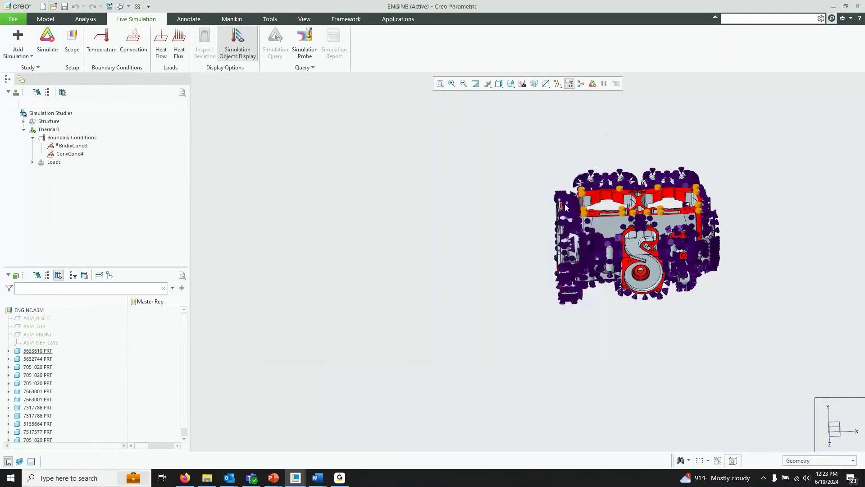
Step: Hide the simulation objects on the ENGINE assembly to expose the bare engine block
{"action": "scroll", "coordinate": [361, 158], "scroll_direction": "down", "scroll_amount": 5}
{"action": "mouse_move", "coordinate": [352, 162]}
{"action": "middle_mouse_down"}
{"action": "mouse_move", "coordinate": [373, 154]}
{"action": "mouse_move", "coordinate": [358, 152]}
{"action": "middle_mouse_up"}
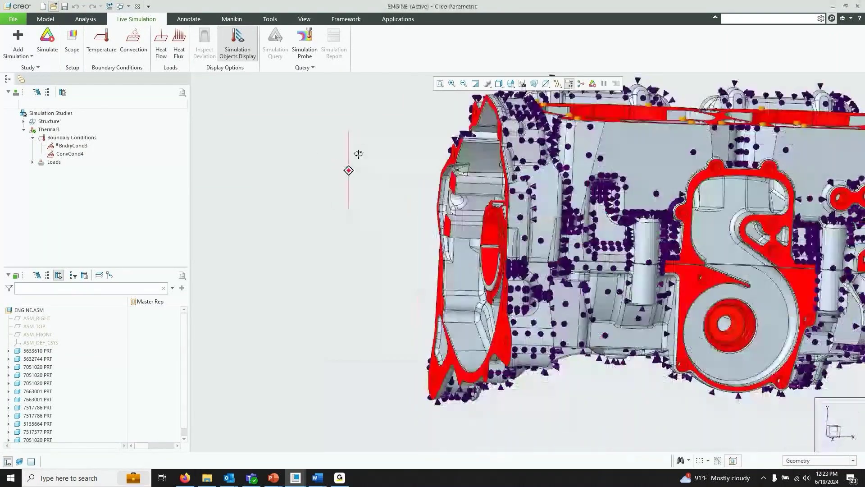
{"action": "scroll", "coordinate": [359, 179], "scroll_direction": "up", "scroll_amount": 4}
{"action": "middle_click_drag", "start_coordinate": [767, 251], "coordinate": [191, 122]}
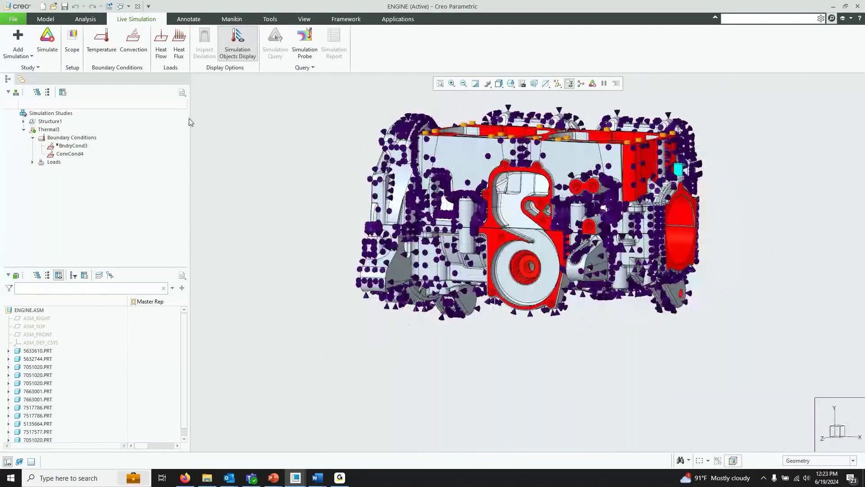
{"action": "left_click", "coordinate": [238, 43]}
Step: Highlight components 5633610.PRT and 5632744.PRT one after the other to examine where the two castings meet, and clear the selection
{"action": "left_click", "coordinate": [32, 352]}
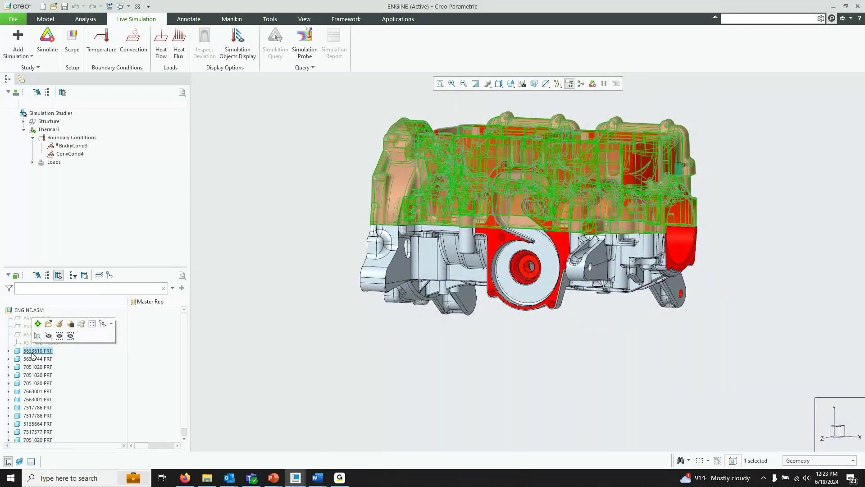
{"action": "scroll", "coordinate": [368, 232], "scroll_direction": "up", "scroll_amount": 5}
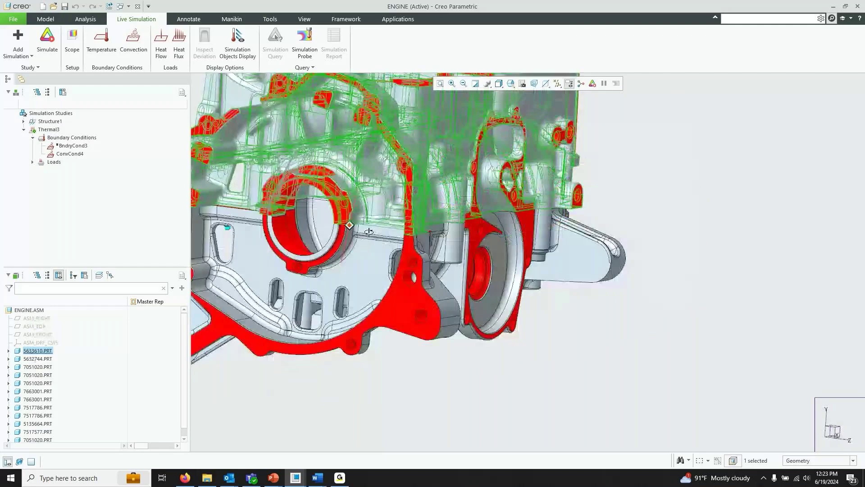
{"action": "left_click", "coordinate": [37, 359]}
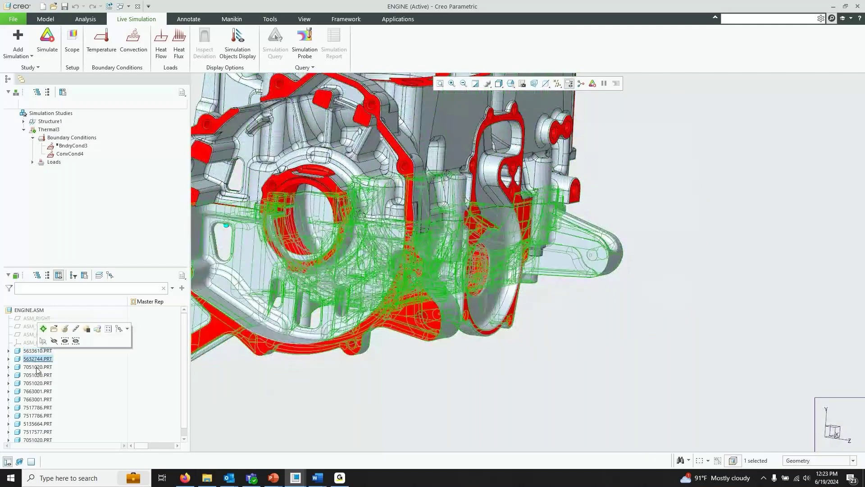
{"action": "left_click", "coordinate": [666, 357]}
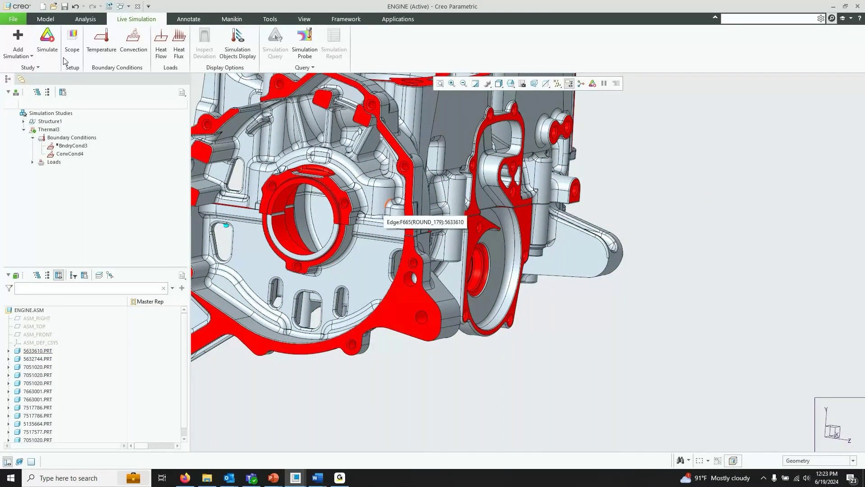
Step: Add a structure simulation study to the ENGINE assembly
{"action": "left_click", "coordinate": [29, 68]}
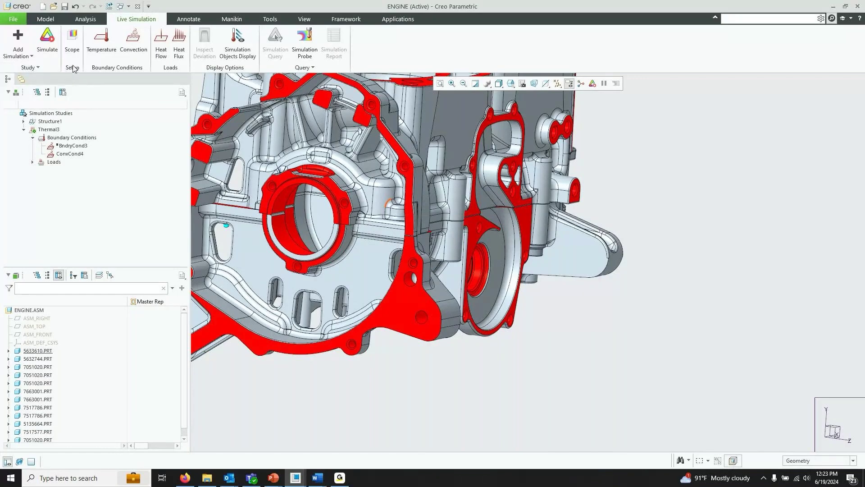
{"action": "key", "text": "ctrl+d"}
{"action": "left_click", "coordinate": [18, 45]}
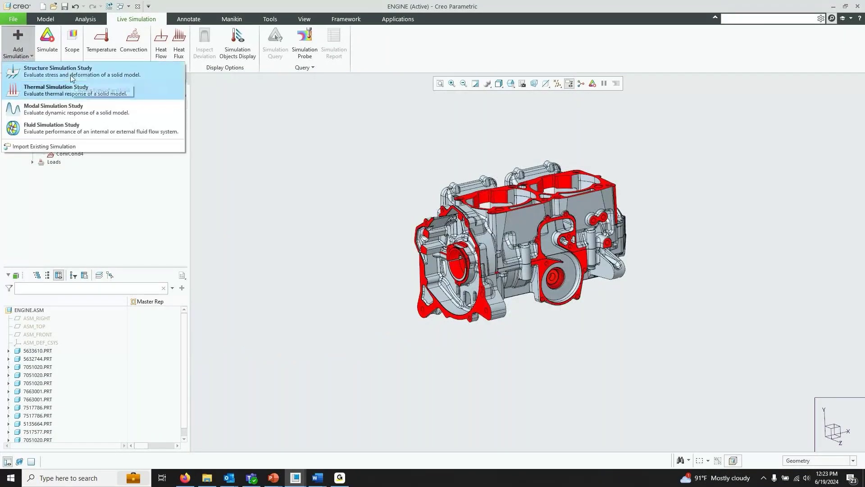
{"action": "key", "text": "Escape"}
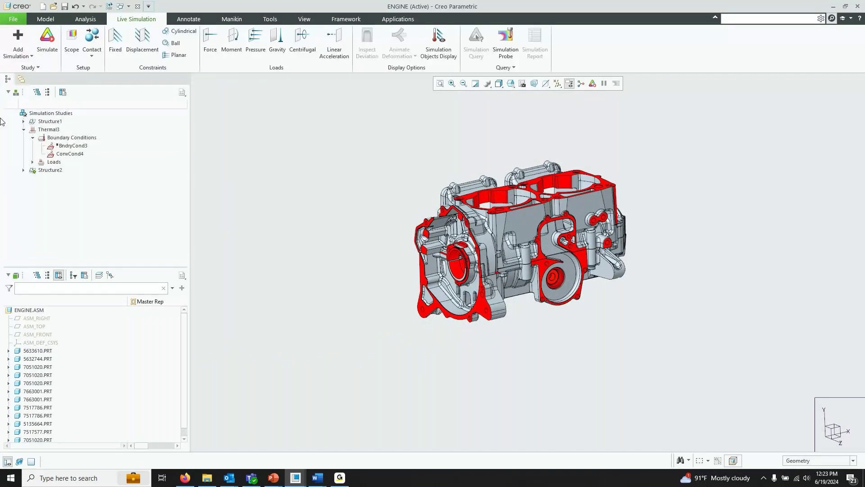
Step: Open a new contact definition for the engine castings, view its reference and contact behavior options, and cancel it
{"action": "left_click", "coordinate": [92, 55]}
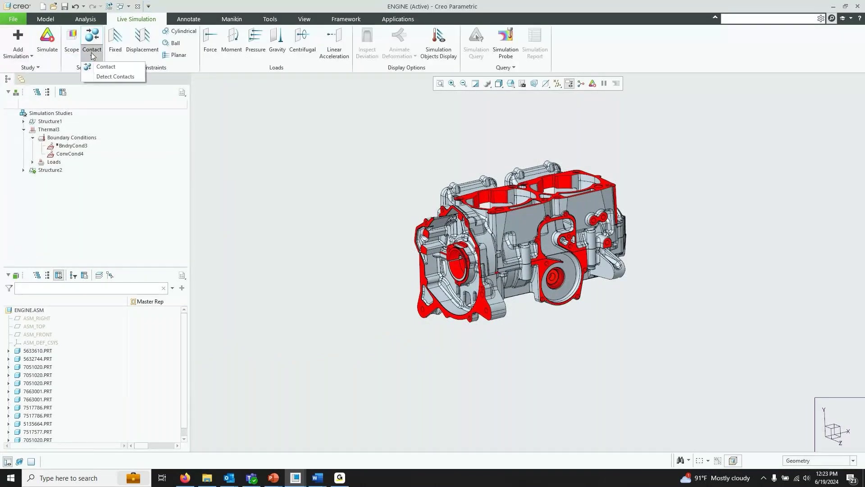
{"action": "left_click", "coordinate": [98, 66]}
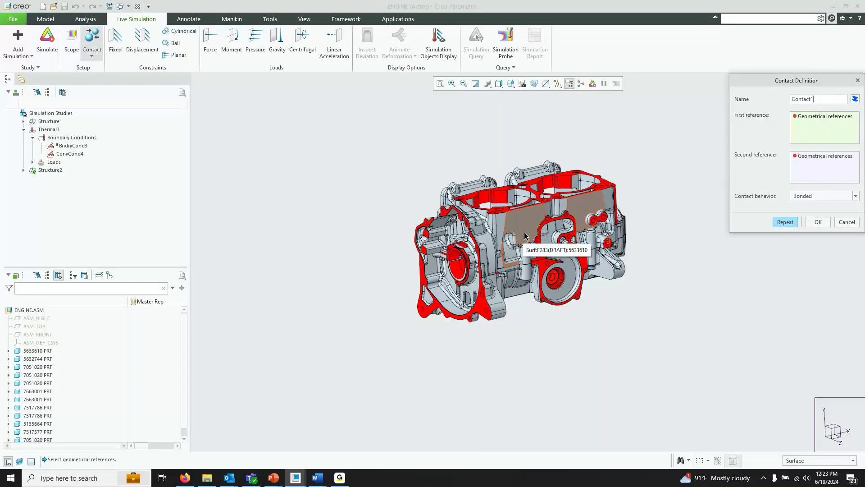
{"action": "scroll", "coordinate": [525, 235], "scroll_direction": "up", "scroll_amount": 3}
{"action": "middle_click_drag", "start_coordinate": [526, 235], "coordinate": [666, 351]}
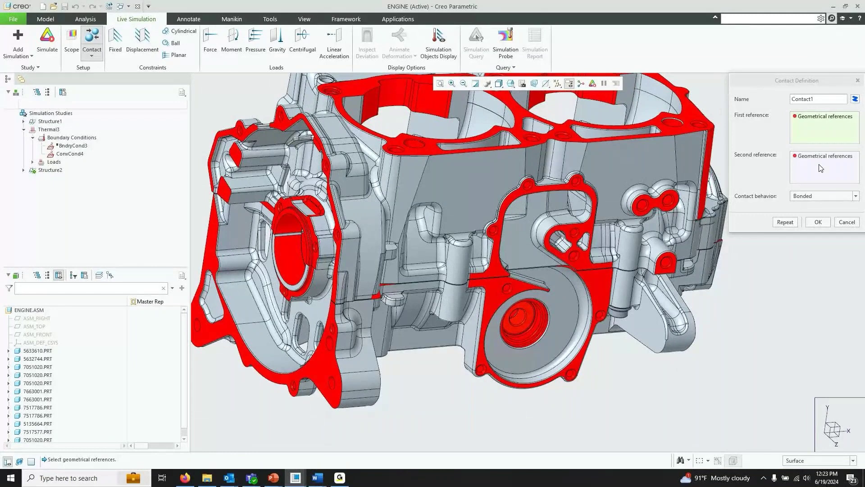
{"action": "left_click", "coordinate": [820, 199]}
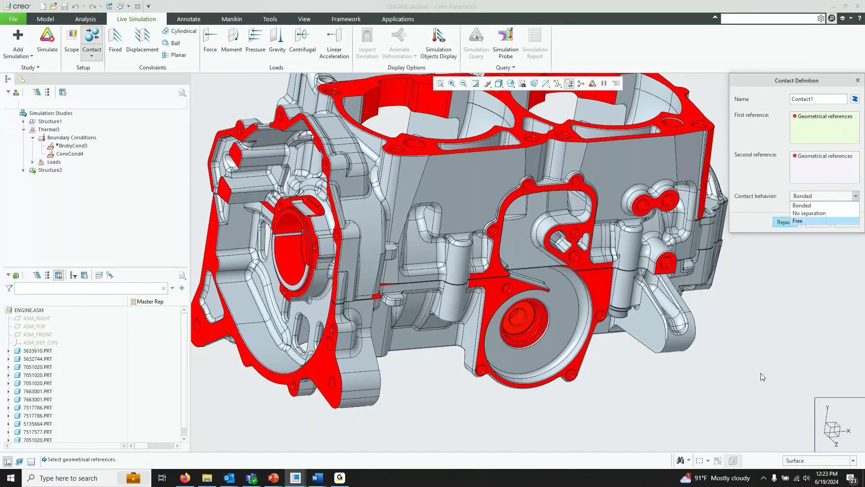
{"action": "left_click", "coordinate": [807, 204]}
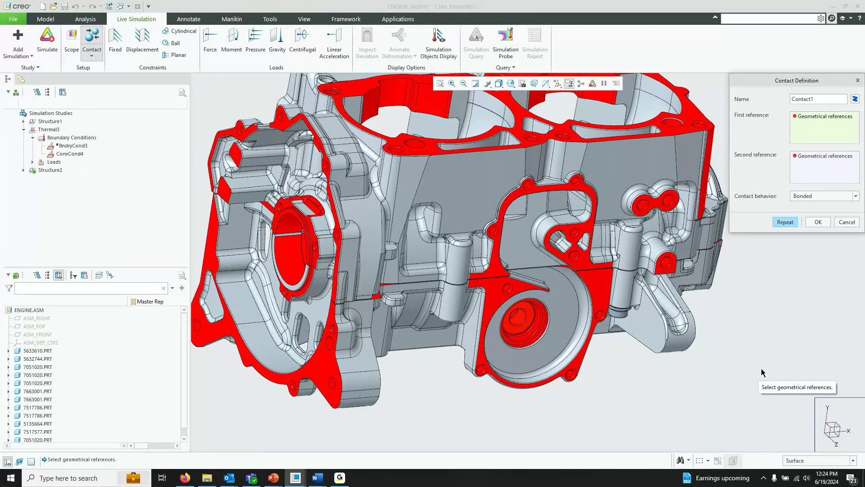
{"action": "left_click", "coordinate": [853, 224]}
Step: Open automatic contact detection to examine its tolerance and contact behavior options, cancel it, and view the contact commands again
{"action": "left_click", "coordinate": [92, 56]}
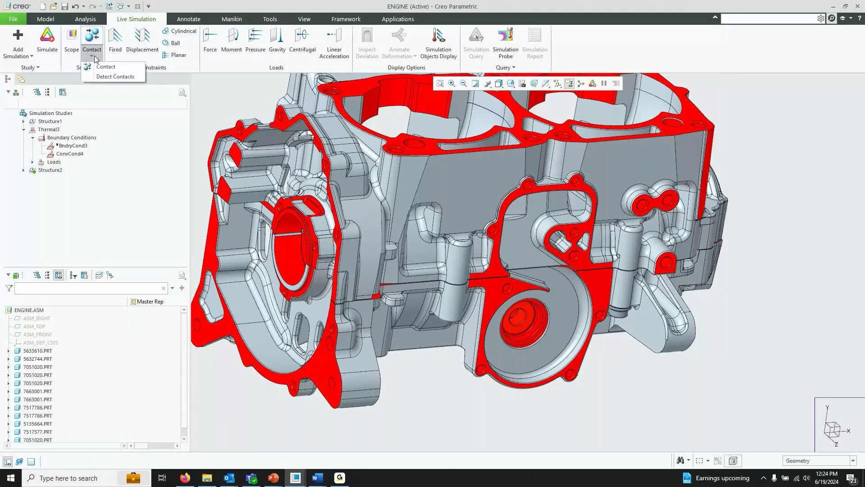
{"action": "left_click", "coordinate": [113, 76]}
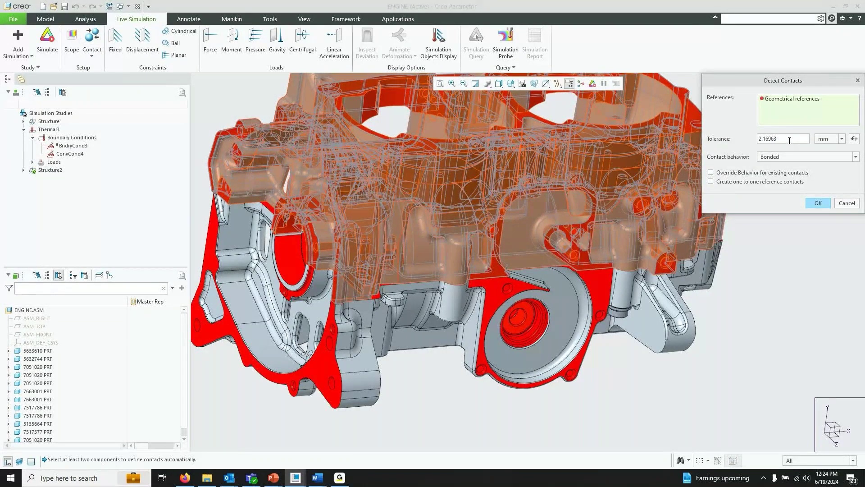
{"action": "left_click_drag", "start_coordinate": [789, 141], "coordinate": [771, 139]}
{"action": "left_click", "coordinate": [804, 159]}
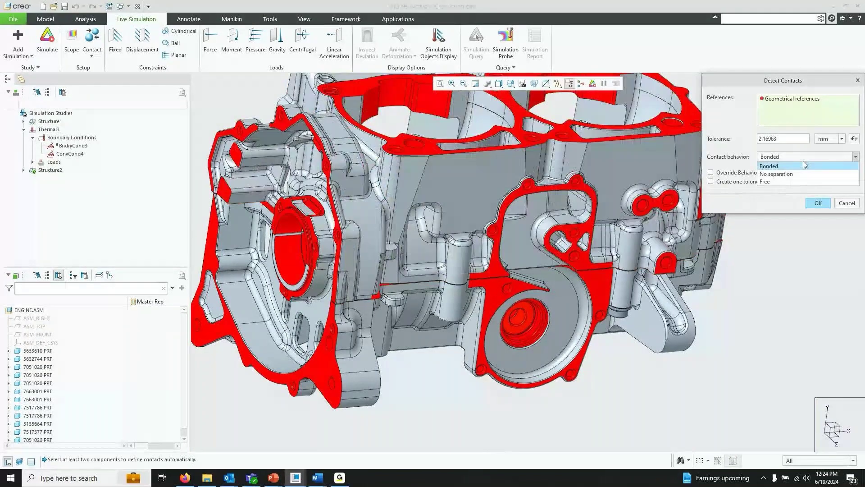
{"action": "left_click", "coordinate": [803, 159]}
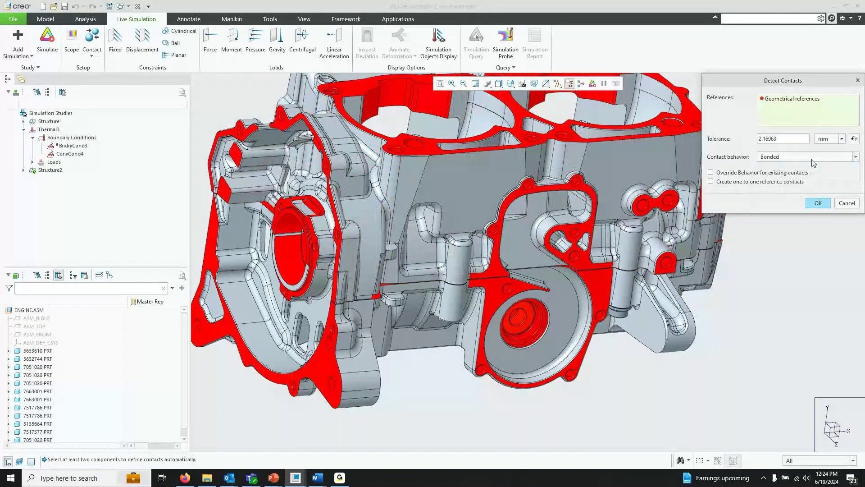
{"action": "left_click", "coordinate": [844, 204]}
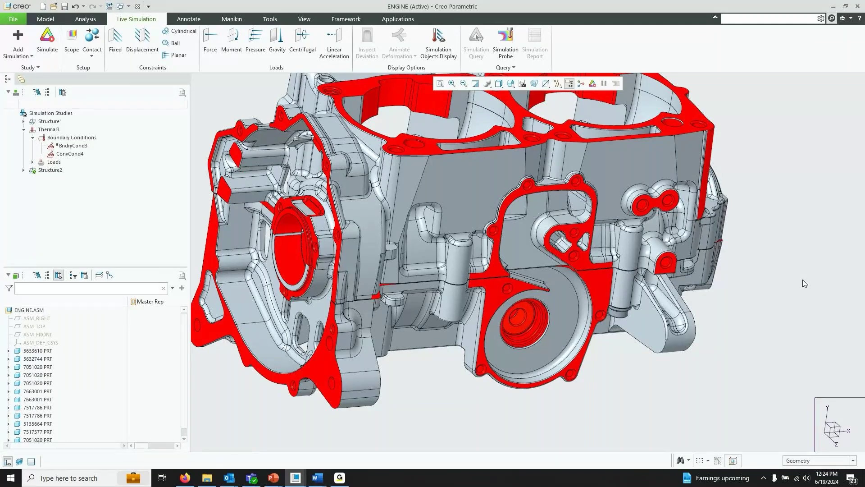
{"action": "left_click", "coordinate": [91, 56]}
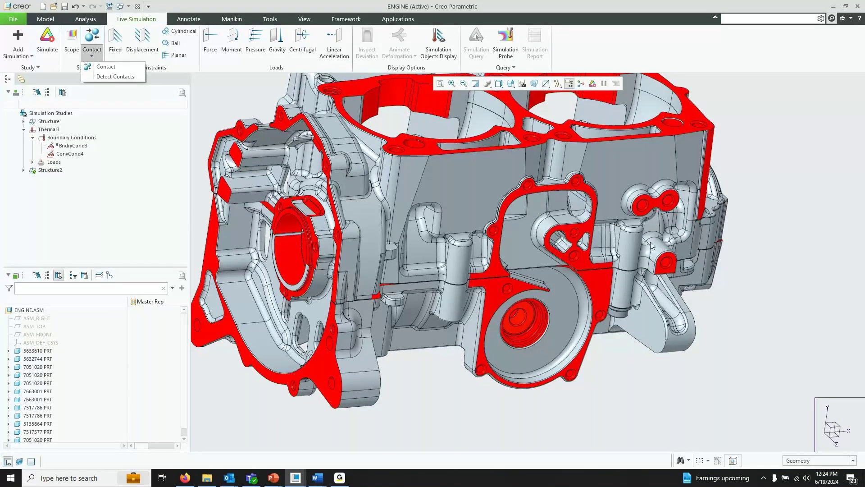
{"action": "left_click", "coordinate": [453, 394]}
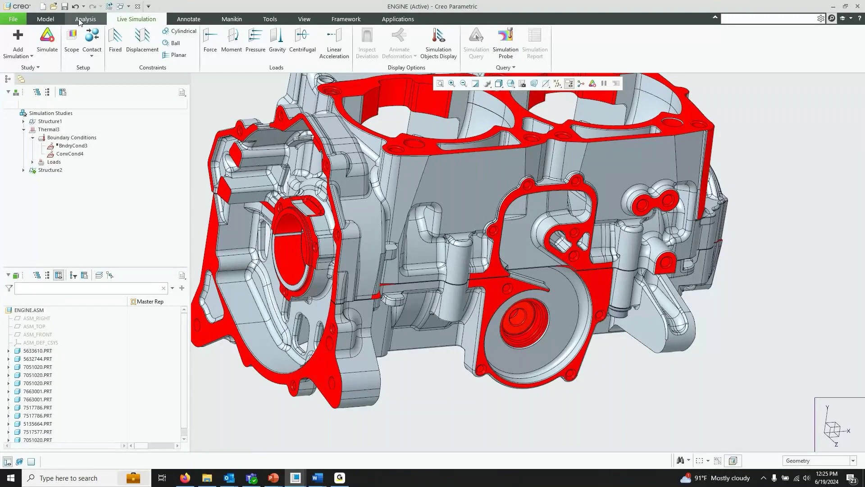
Step: Switch to the window of housing part 5138392 and start the live simulation of Structure2
{"action": "key", "text": "ctrl+d"}
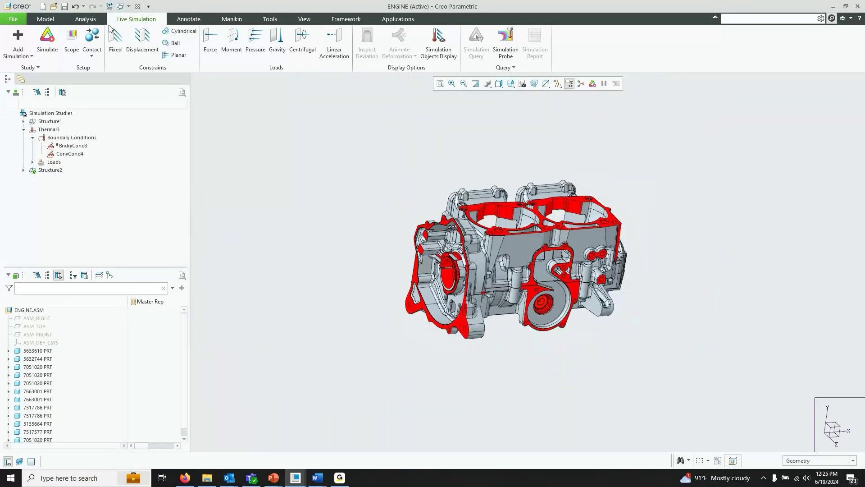
{"action": "left_click", "coordinate": [120, 8]}
{"action": "left_click", "coordinate": [127, 10]}
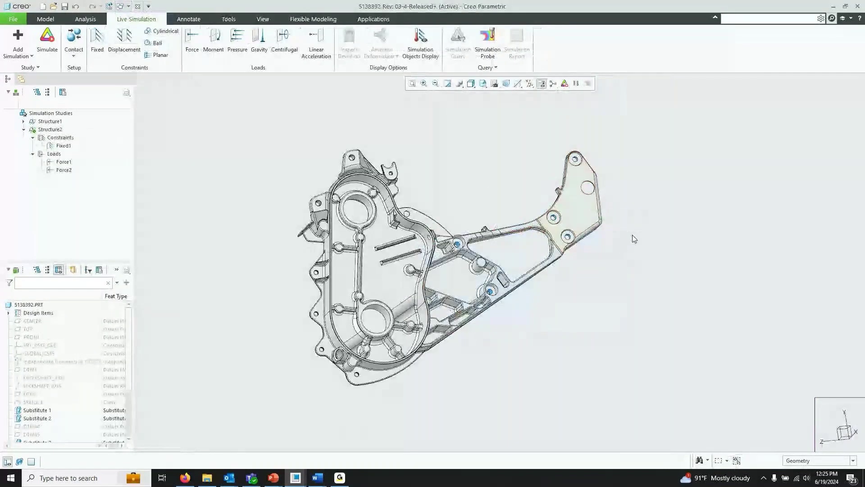
{"action": "left_click", "coordinate": [47, 41]}
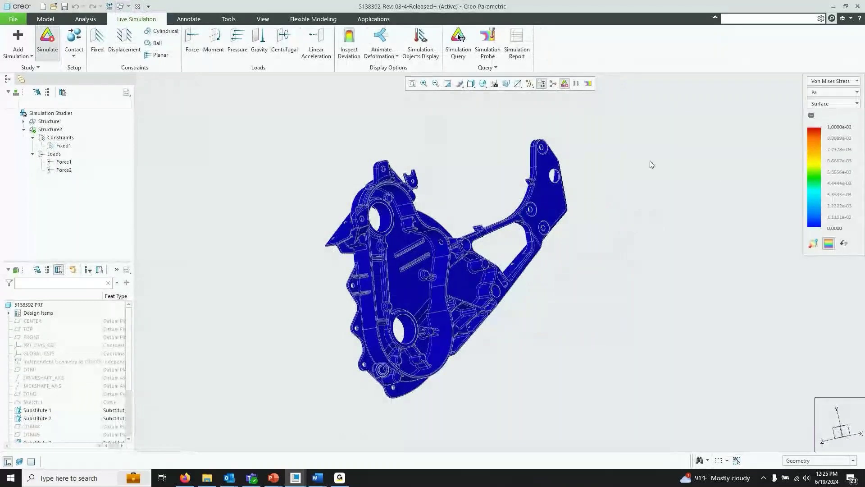
Step: View the Von Mises stress result over the whole housing and the list of available stress units
{"action": "middle_click_drag", "start_coordinate": [623, 186], "coordinate": [676, 139]}
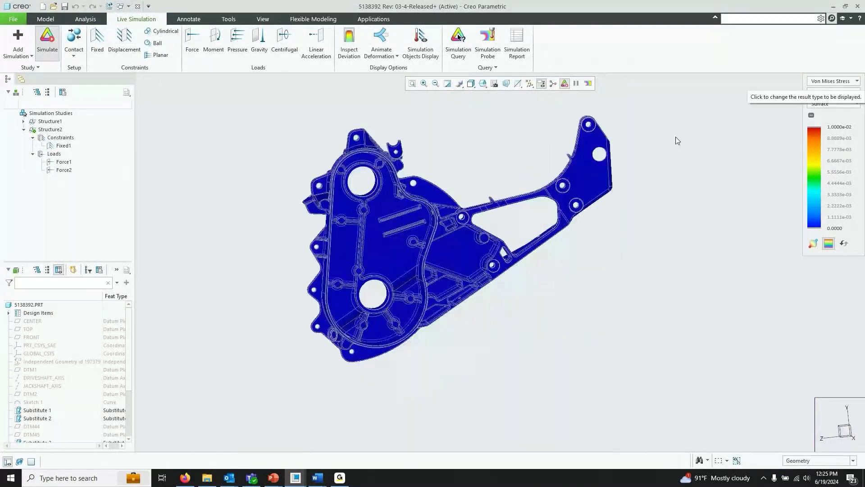
{"action": "scroll", "coordinate": [605, 178], "scroll_direction": "up", "scroll_amount": 3}
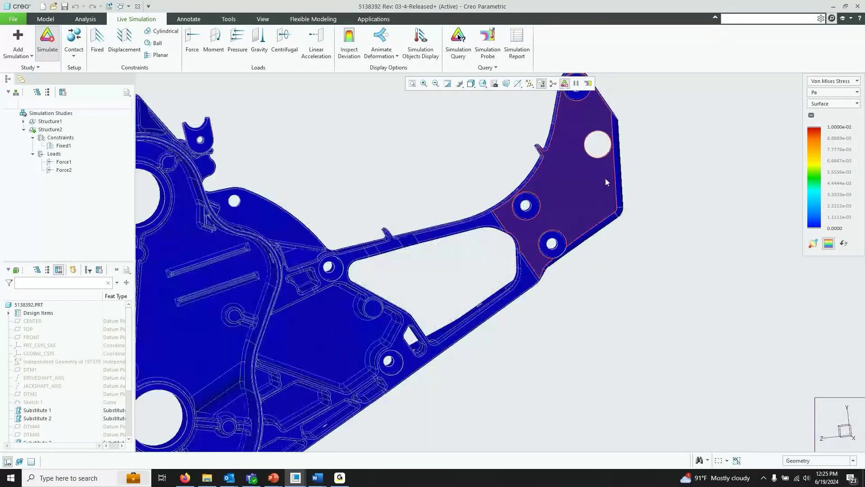
{"action": "scroll", "coordinate": [605, 177], "scroll_direction": "down", "scroll_amount": 2}
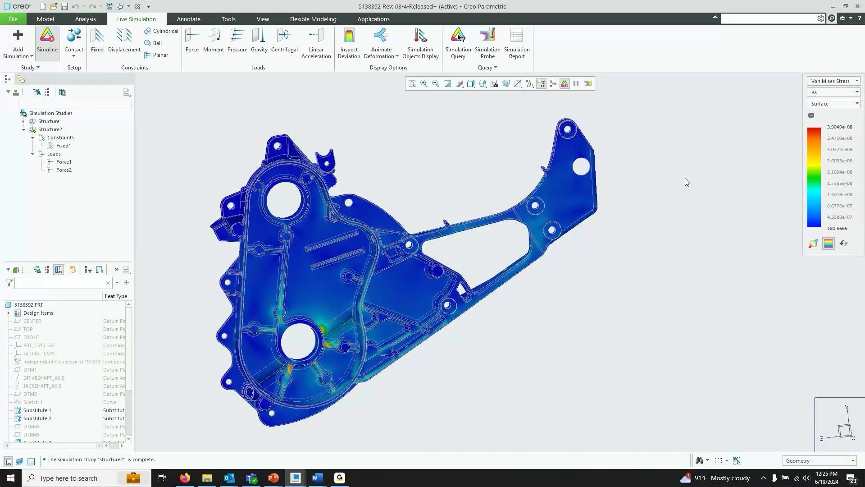
{"action": "left_click", "coordinate": [834, 93]}
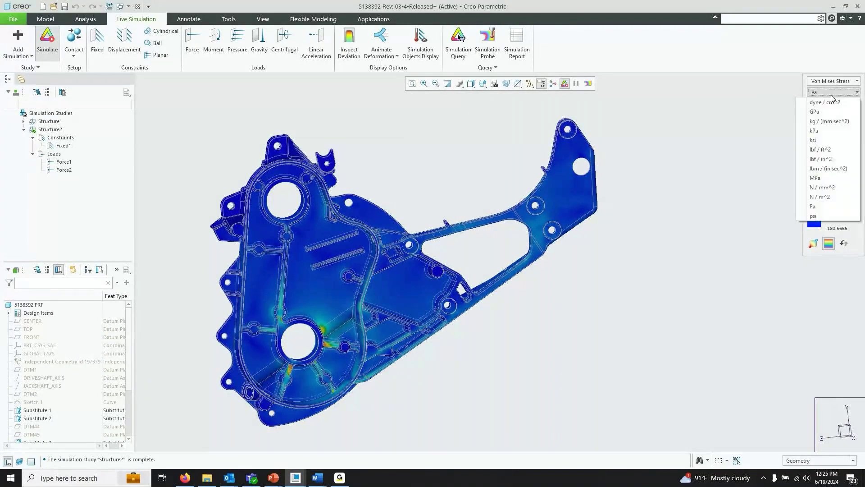
{"action": "left_click", "coordinate": [834, 95]}
Step: Examine the Von Mises stress concentrations at the curved wall and where the ribs meet the housing's lower bore
{"action": "middle_click_drag", "start_coordinate": [593, 198], "coordinate": [620, 195]}
{"action": "scroll", "coordinate": [477, 256], "scroll_direction": "down", "scroll_amount": 10}
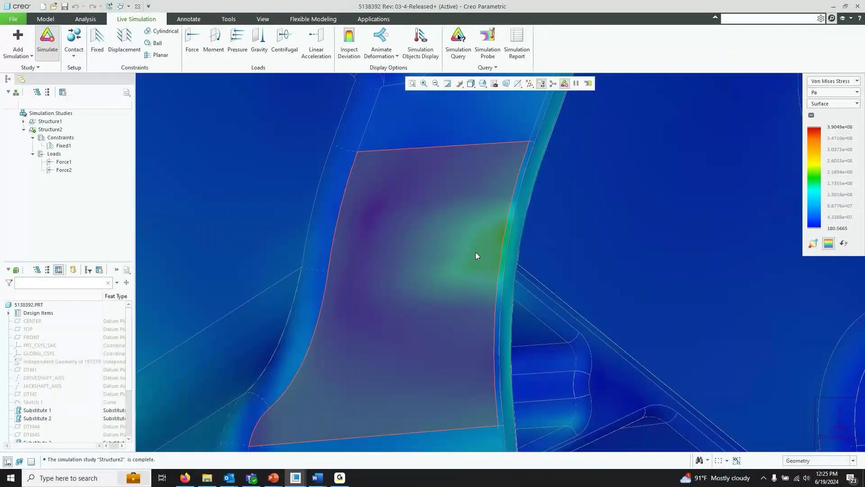
{"action": "scroll", "coordinate": [478, 256], "scroll_direction": "up", "scroll_amount": 10}
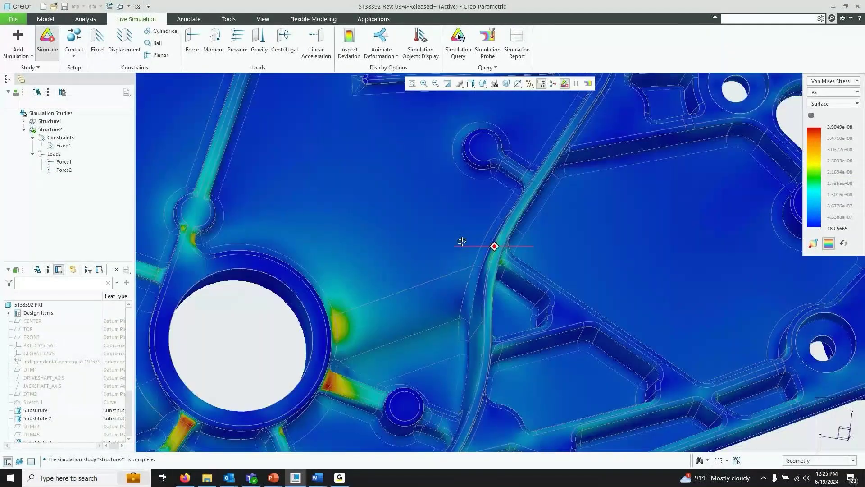
{"action": "mouse_move", "coordinate": [464, 243]}
{"action": "middle_mouse_down"}
{"action": "mouse_move", "coordinate": [452, 249]}
{"action": "mouse_move", "coordinate": [499, 247]}
{"action": "middle_mouse_up"}
{"action": "scroll", "coordinate": [500, 247], "scroll_direction": "up", "scroll_amount": 6}
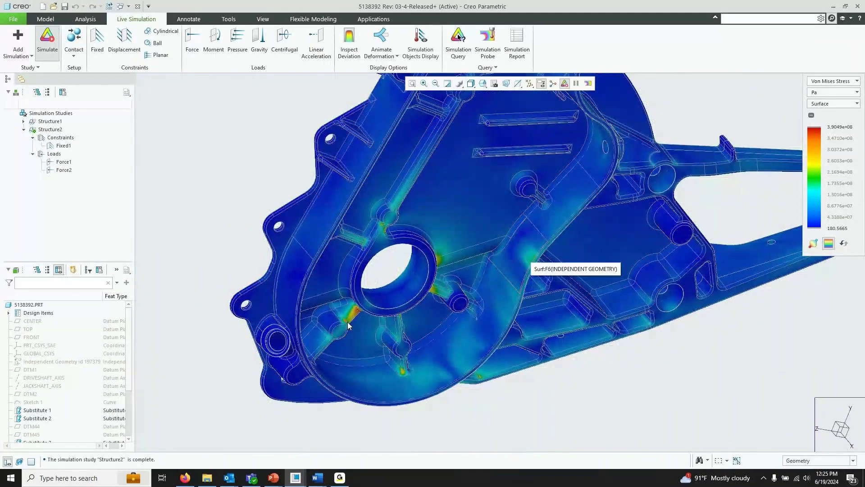
{"action": "scroll", "coordinate": [390, 324], "scroll_direction": "down", "scroll_amount": 5}
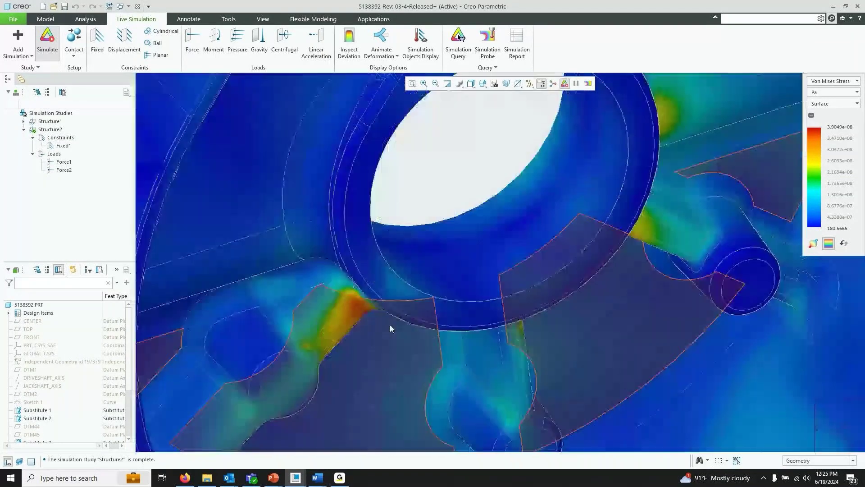
{"action": "scroll", "coordinate": [382, 287], "scroll_direction": "up", "scroll_amount": 3}
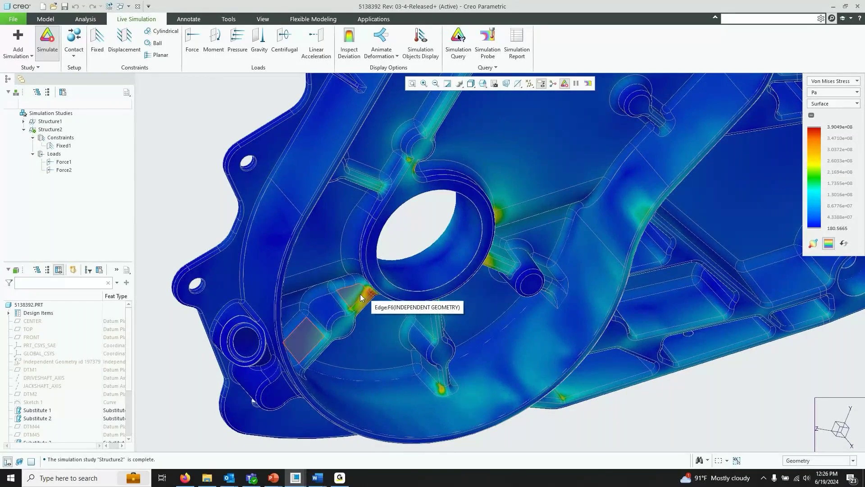
{"action": "scroll", "coordinate": [360, 294], "scroll_direction": "down", "scroll_amount": 5}
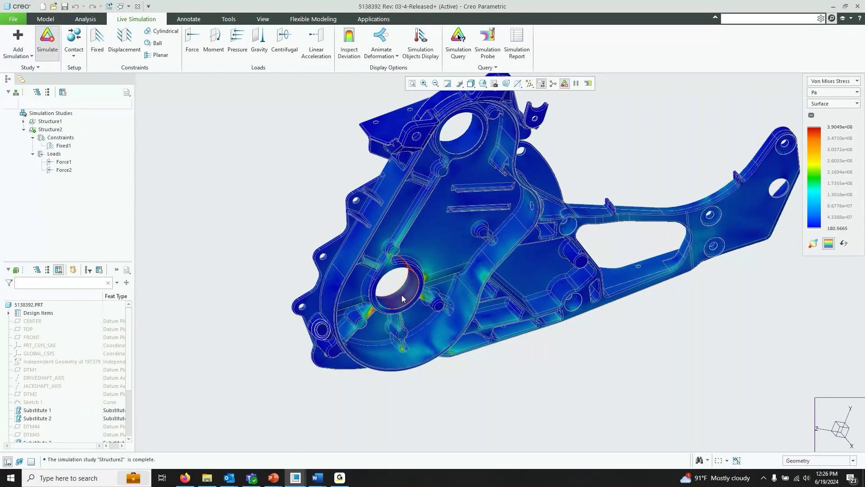
{"action": "scroll", "coordinate": [402, 295], "scroll_direction": "up", "scroll_amount": 5}
{"action": "scroll", "coordinate": [409, 297], "scroll_direction": "up", "scroll_amount": 3}
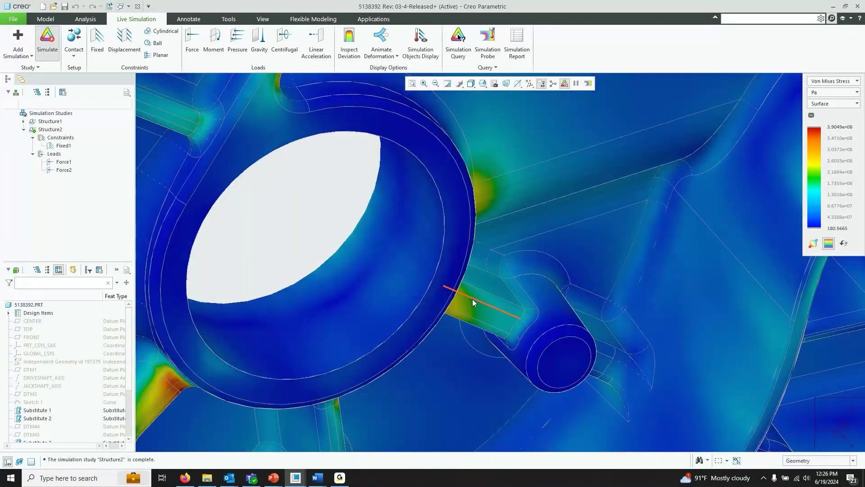
Step: Display the deformation result over the whole housing and animate the deformation
{"action": "scroll", "coordinate": [476, 321], "scroll_direction": "down", "scroll_amount": 10}
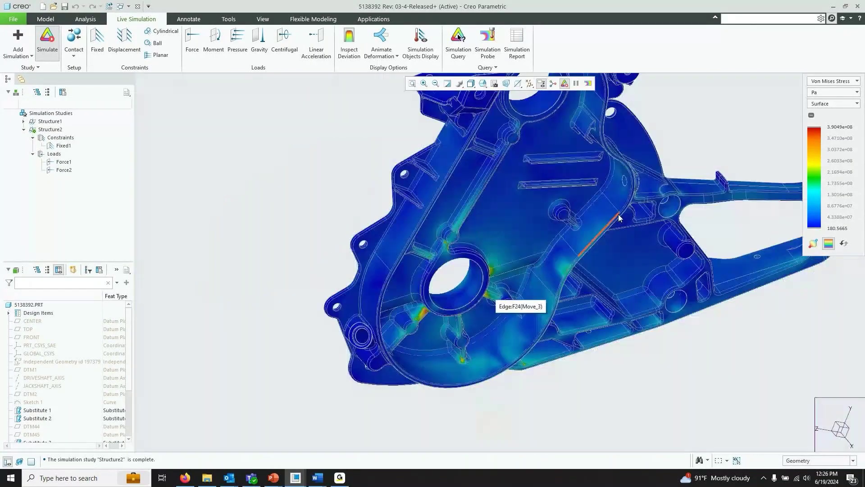
{"action": "scroll", "coordinate": [544, 255], "scroll_direction": "down", "scroll_amount": 5}
{"action": "scroll", "coordinate": [508, 236], "scroll_direction": "down", "scroll_amount": 2}
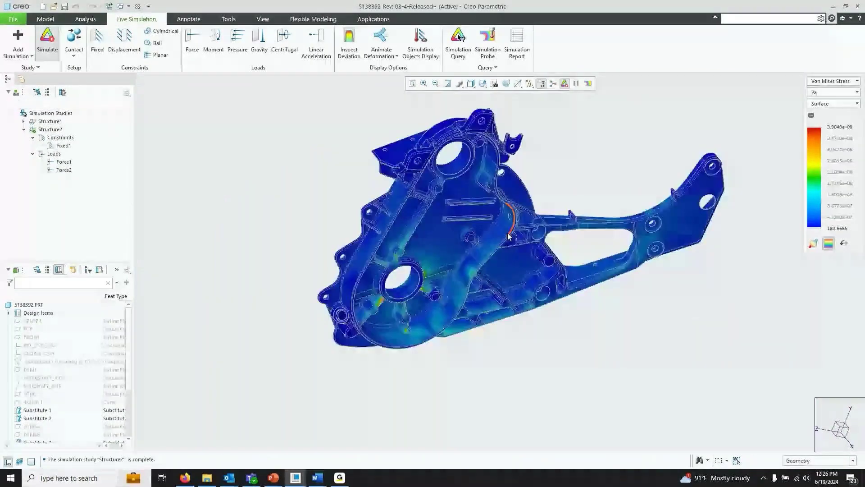
{"action": "scroll", "coordinate": [508, 236], "scroll_direction": "up", "scroll_amount": 2}
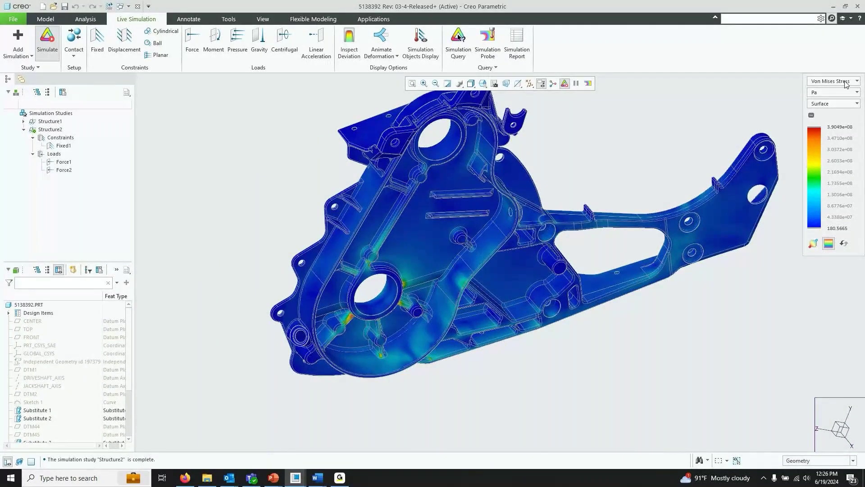
{"action": "scroll", "coordinate": [846, 85], "scroll_direction": "up", "scroll_amount": 1}
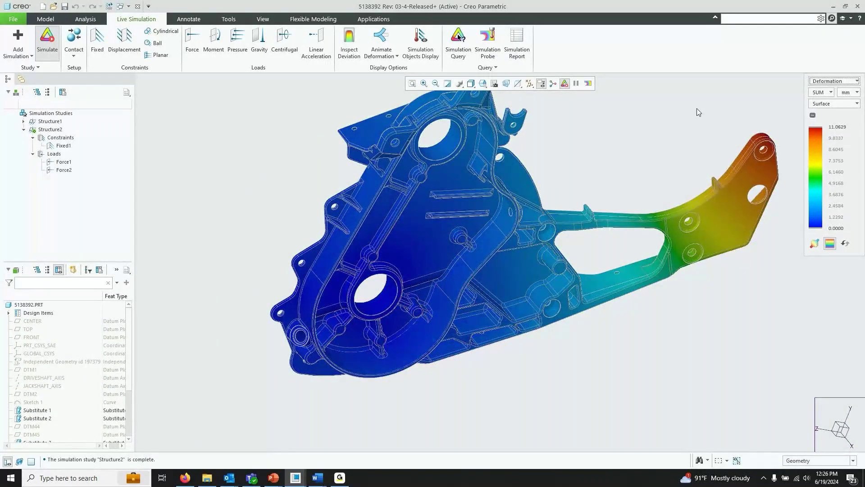
{"action": "middle_click_drag", "start_coordinate": [698, 112], "coordinate": [496, 72]}
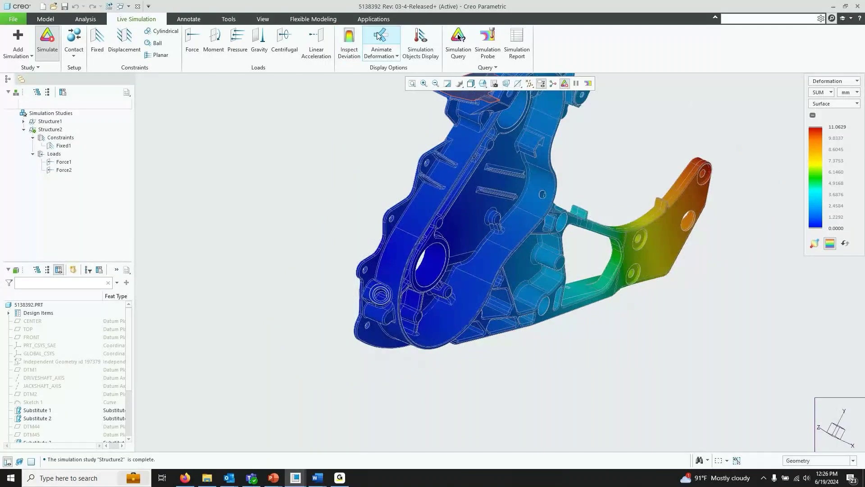
{"action": "left_click", "coordinate": [380, 36]}
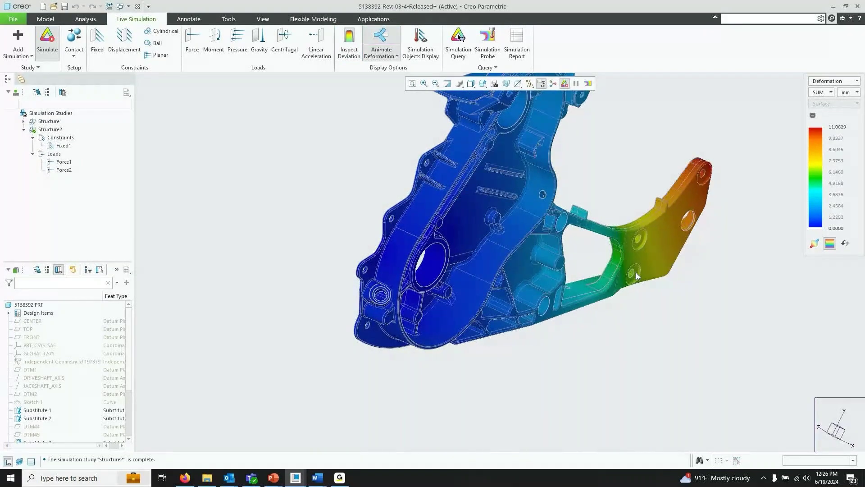
Step: Switch the result to Von Mises stress and replay the deformation animation
{"action": "left_click", "coordinate": [834, 81]}
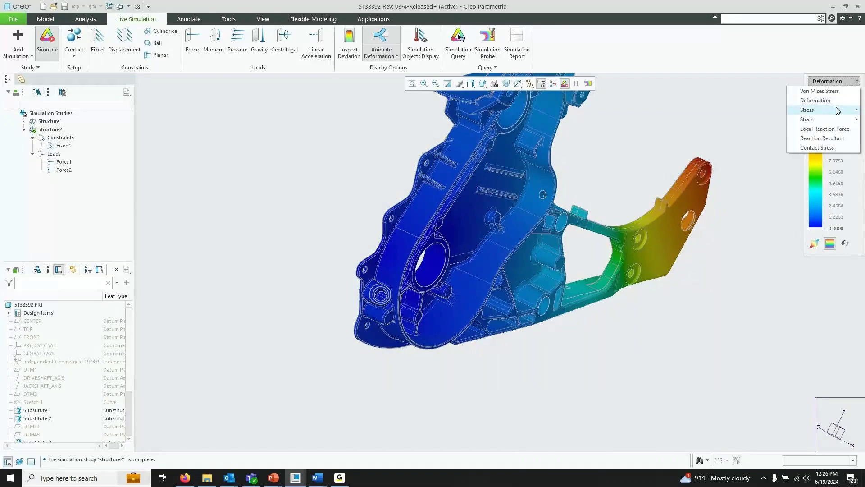
{"action": "left_click", "coordinate": [835, 91]}
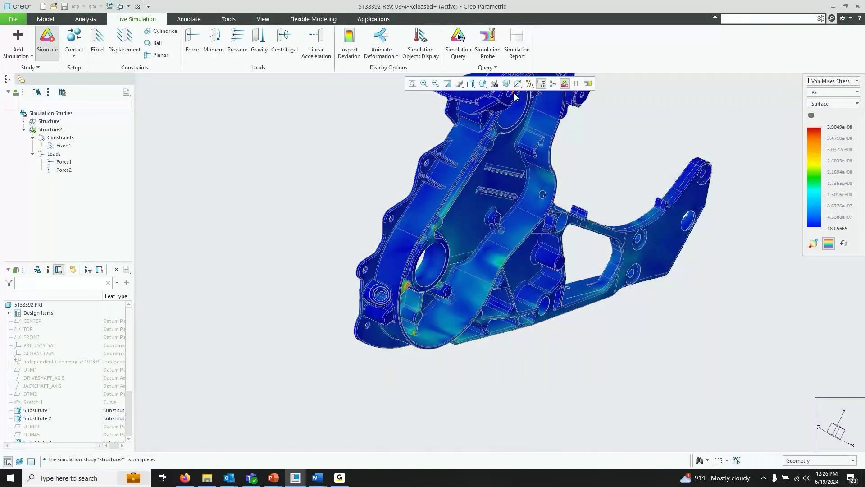
{"action": "left_click", "coordinate": [381, 38]}
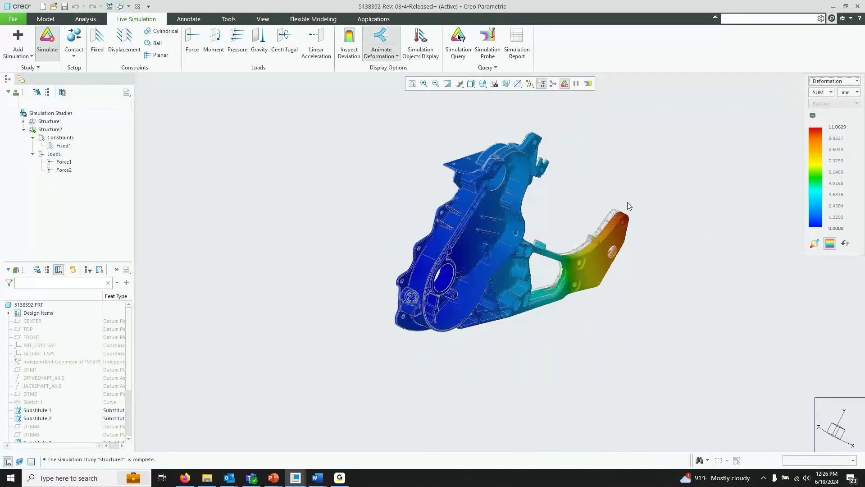
Step: Return to the Von Mises stress result and examine the concentration at the rib root beside the lower bore
{"action": "left_click", "coordinate": [834, 81]}
{"action": "left_click", "coordinate": [829, 90]}
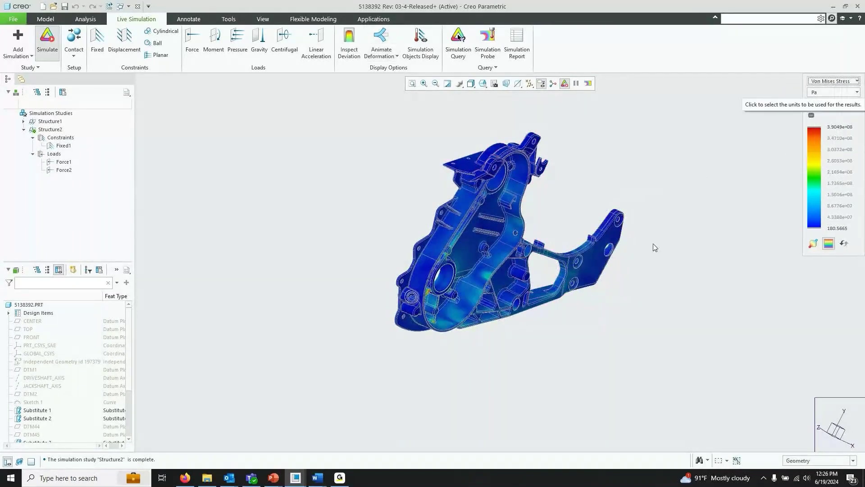
{"action": "scroll", "coordinate": [561, 215], "scroll_direction": "up", "scroll_amount": 3}
{"action": "scroll", "coordinate": [591, 263], "scroll_direction": "down", "scroll_amount": 2}
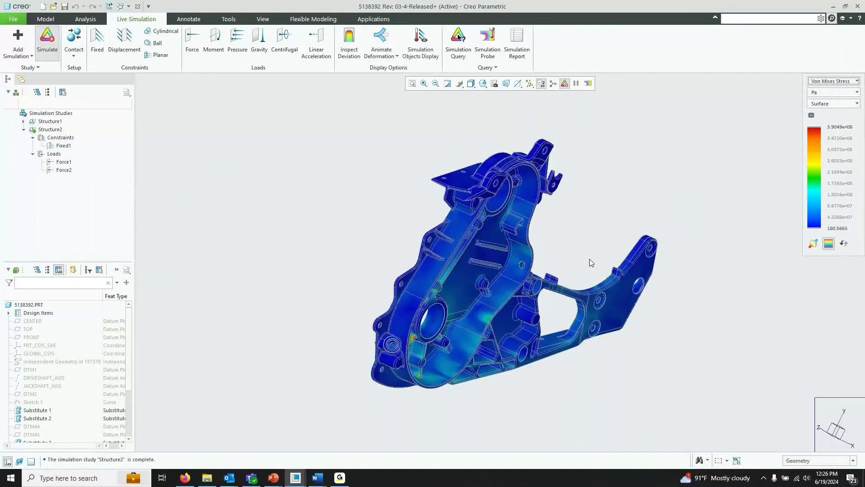
{"action": "scroll", "coordinate": [339, 322], "scroll_direction": "up", "scroll_amount": 8}
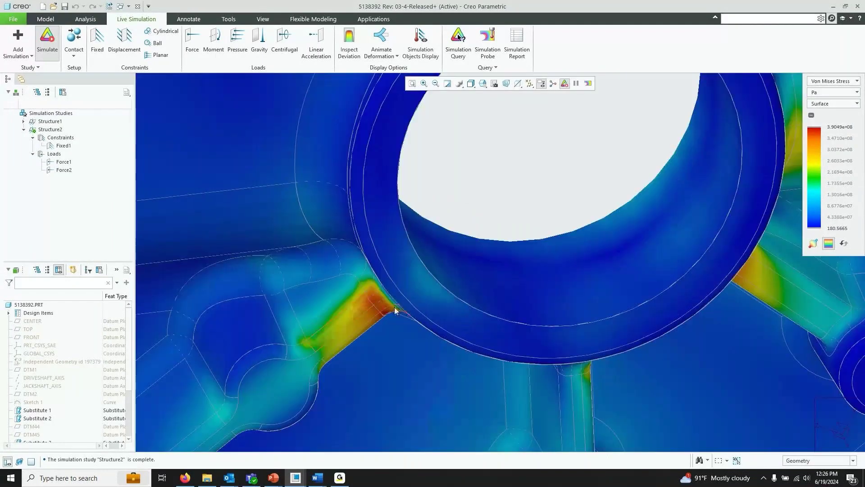
{"action": "scroll", "coordinate": [394, 307], "scroll_direction": "down", "scroll_amount": 3}
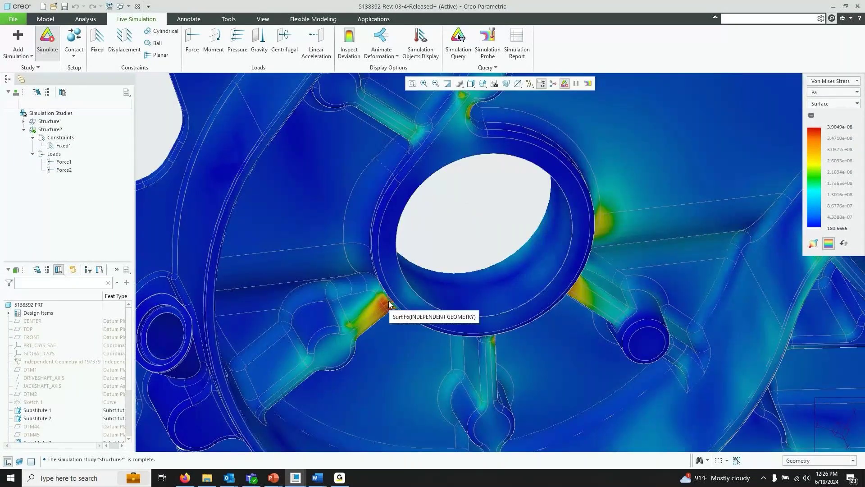
{"action": "scroll", "coordinate": [388, 305], "scroll_direction": "down", "scroll_amount": 3}
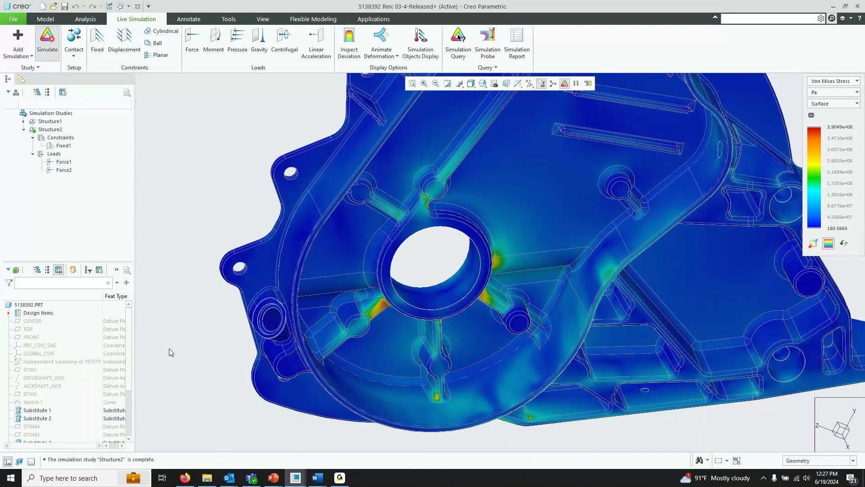
{"action": "scroll", "coordinate": [169, 348], "scroll_direction": "down", "scroll_amount": 2}
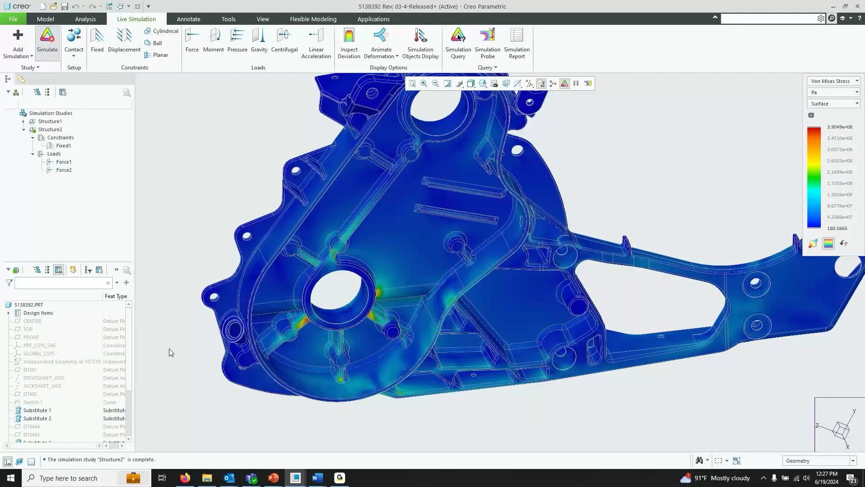
Step: Set the unit of the Von Mises stress result to MPa
{"action": "key", "text": "ctrl+d"}
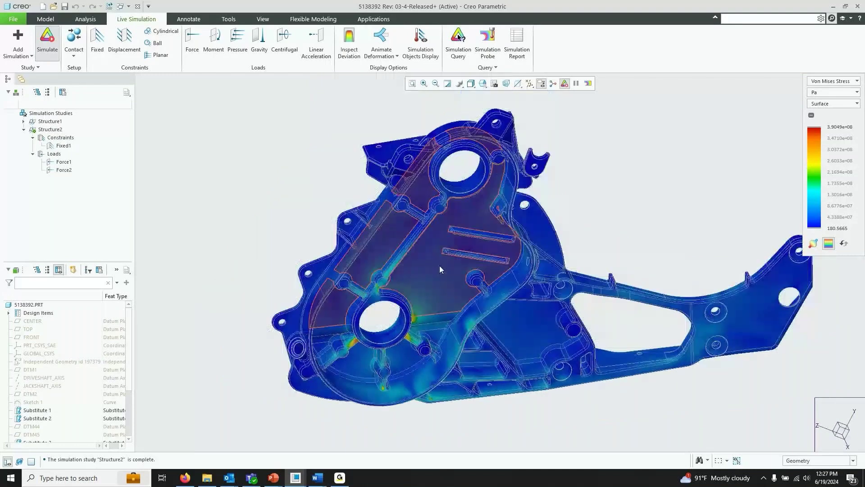
{"action": "left_click", "coordinate": [842, 92]}
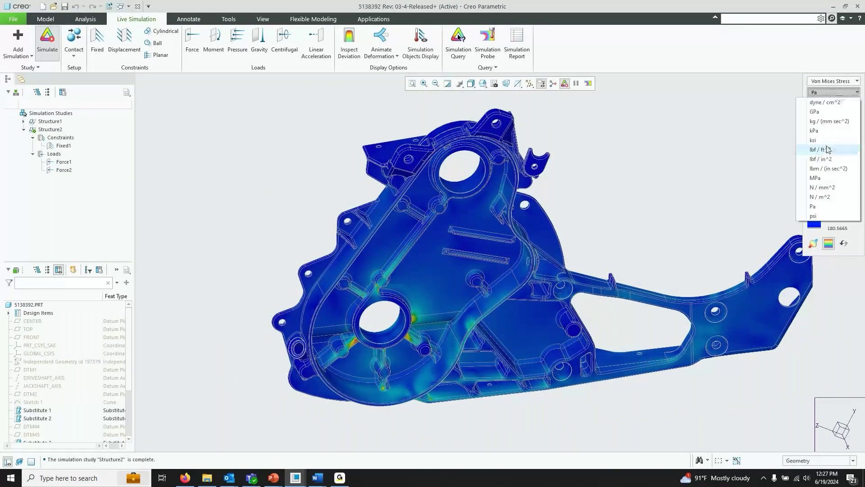
{"action": "left_click", "coordinate": [815, 177]}
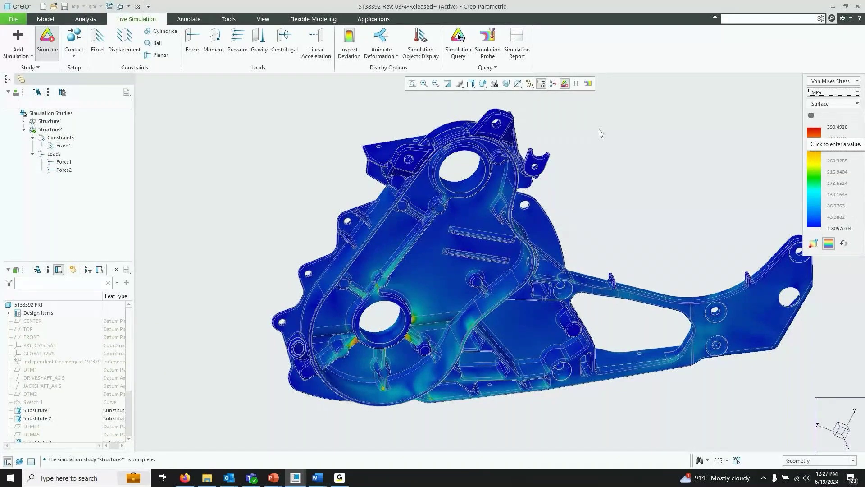
Step: Look up the material assigned to the part among its design items and collapse the materials list again
{"action": "double_click", "coordinate": [37, 313]}
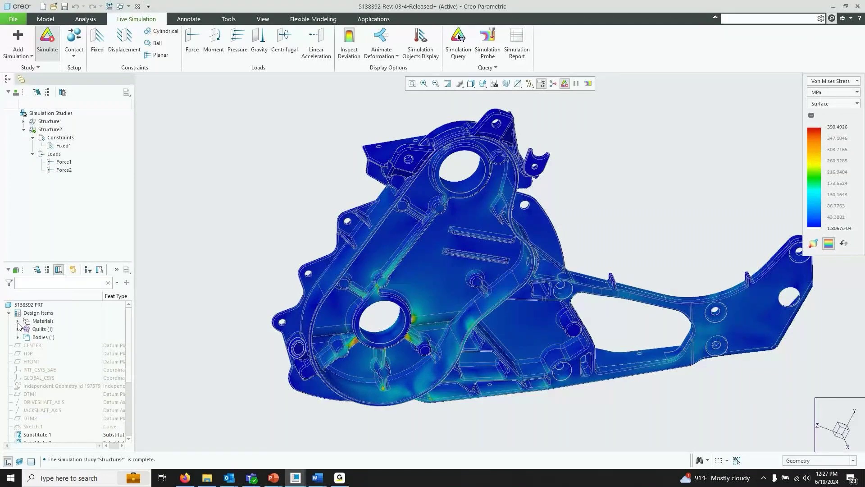
{"action": "left_click", "coordinate": [17, 321]}
{"action": "left_click", "coordinate": [52, 329]}
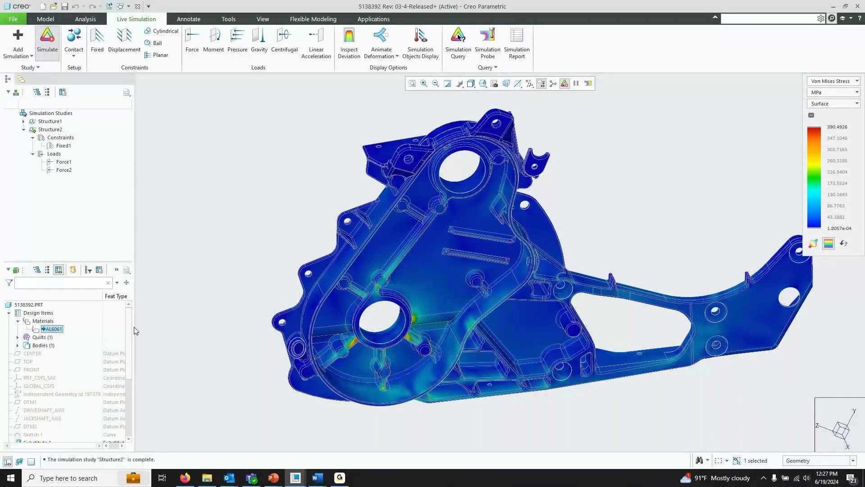
{"action": "double_click", "coordinate": [53, 321]}
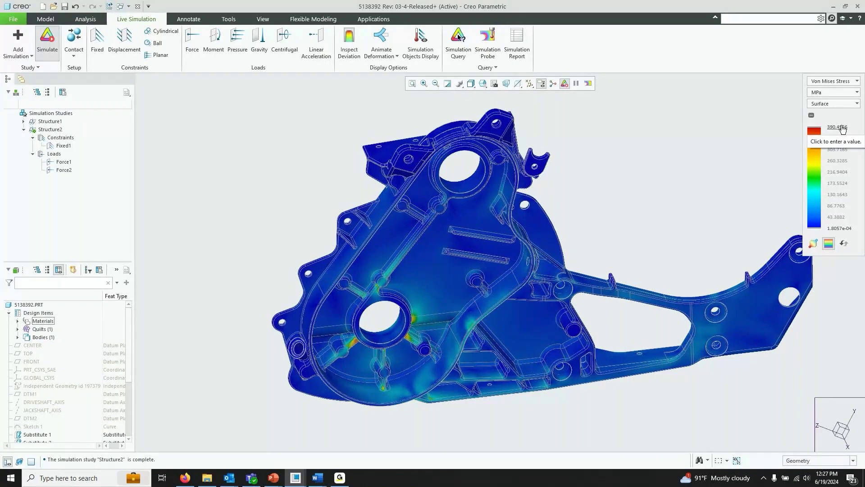
Step: Examine the Von Mises stress in MPa at the rib ends around the lower bore from a tilted view
{"action": "scroll", "coordinate": [243, 239], "scroll_direction": "up", "scroll_amount": 5}
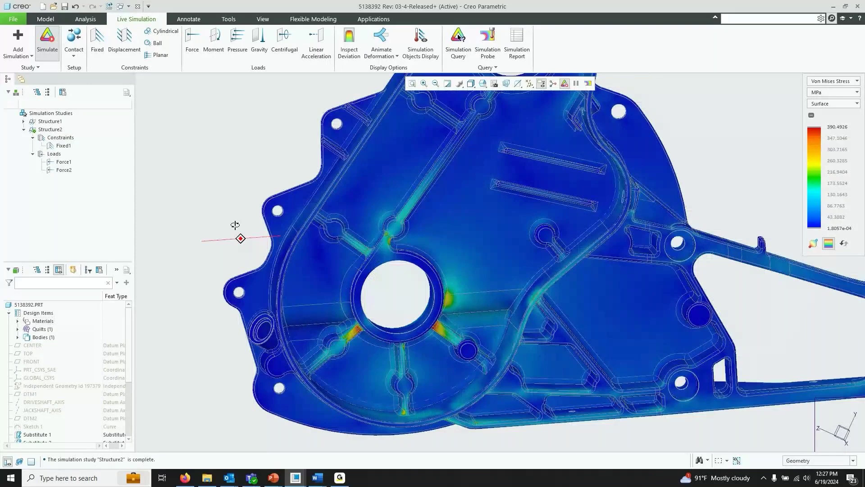
{"action": "middle_click_drag", "start_coordinate": [235, 225], "coordinate": [193, 167]}
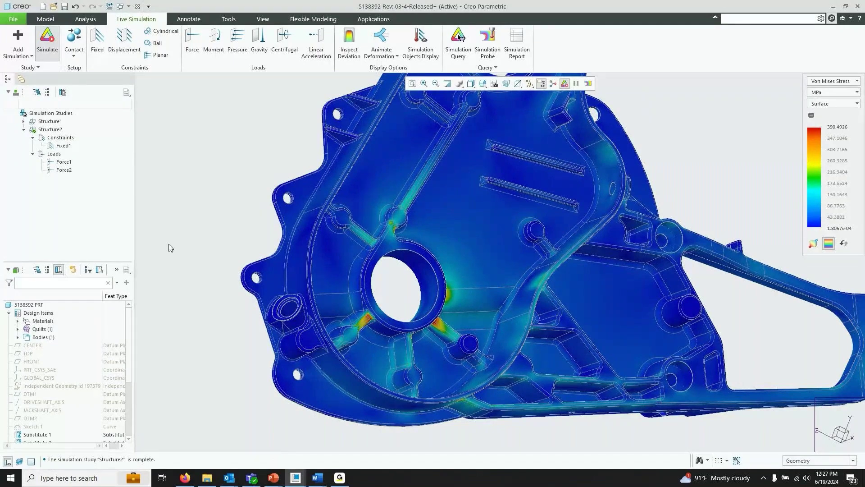
{"action": "scroll", "coordinate": [438, 324], "scroll_direction": "up", "scroll_amount": 6}
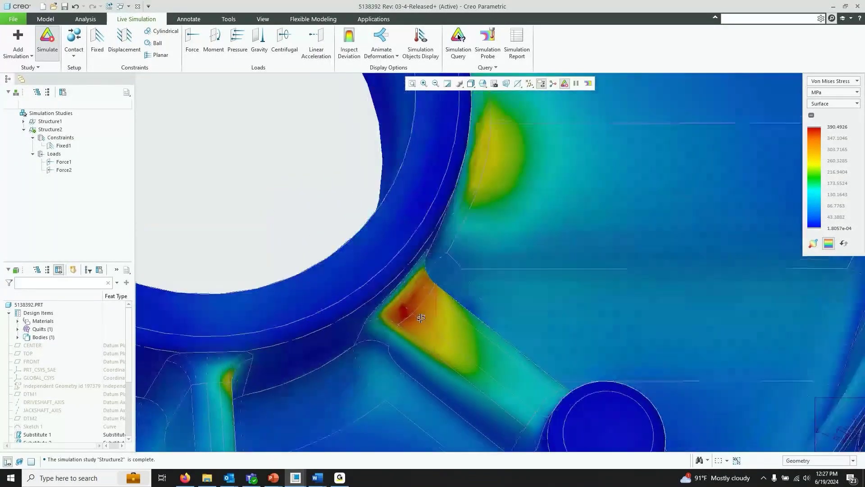
{"action": "scroll", "coordinate": [437, 323], "scroll_direction": "down", "scroll_amount": 2}
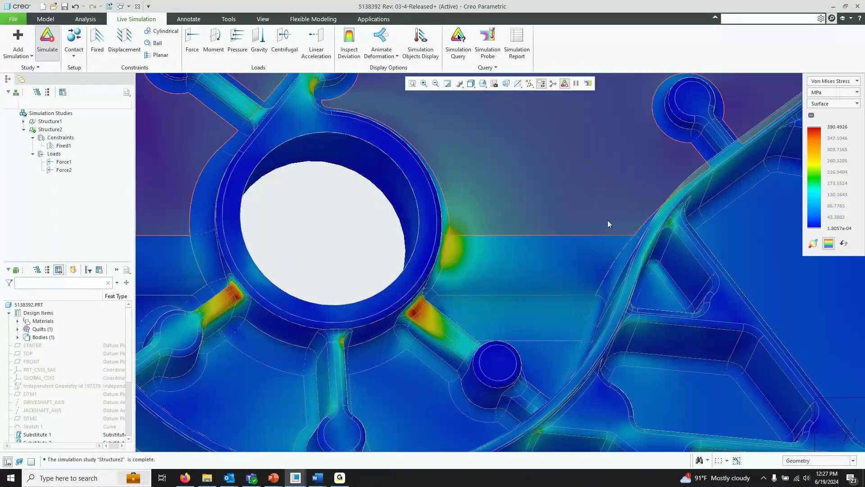
{"action": "scroll", "coordinate": [545, 276], "scroll_direction": "down", "scroll_amount": 4}
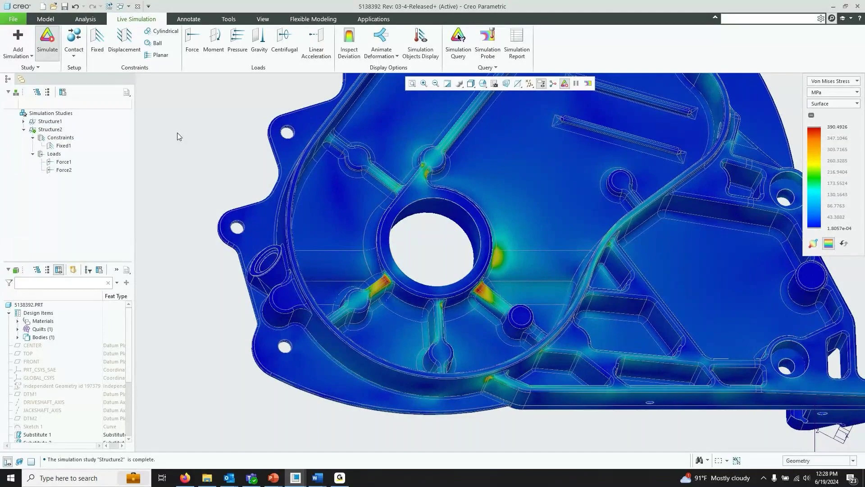
Step: Display the deformation result on the whole housing
{"action": "key", "text": "ctrl+d"}
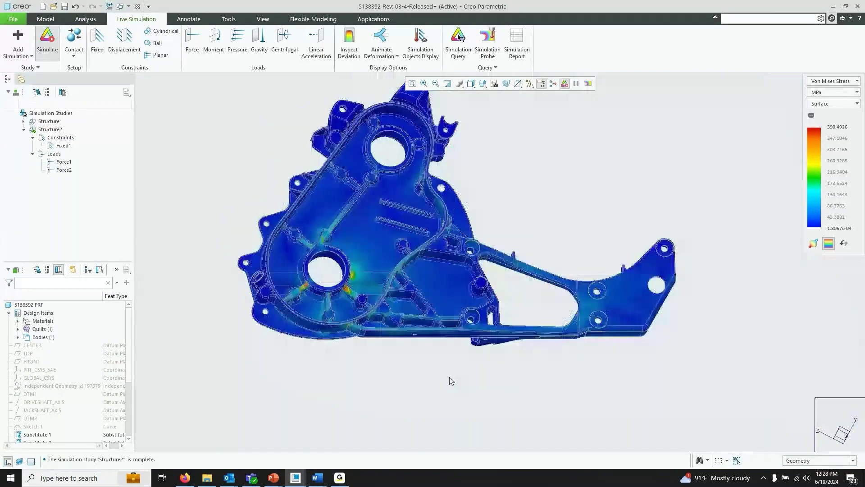
{"action": "scroll", "coordinate": [217, 294], "scroll_direction": "up", "scroll_amount": 3}
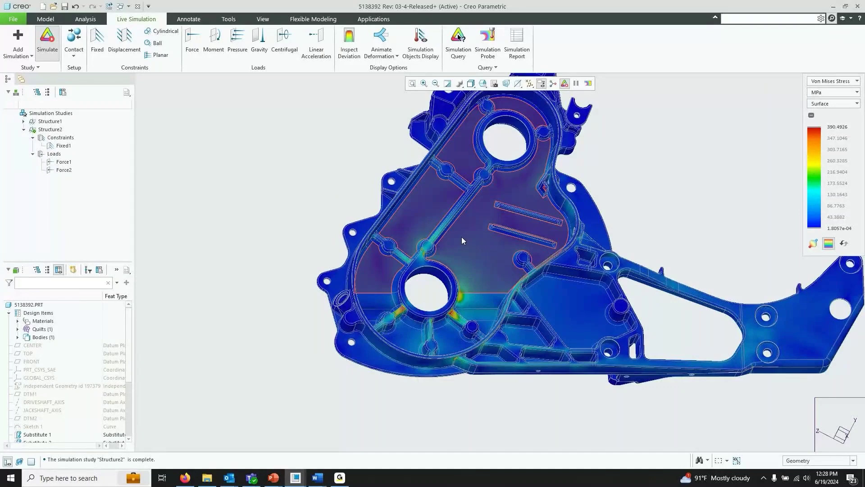
{"action": "left_click", "coordinate": [834, 83]}
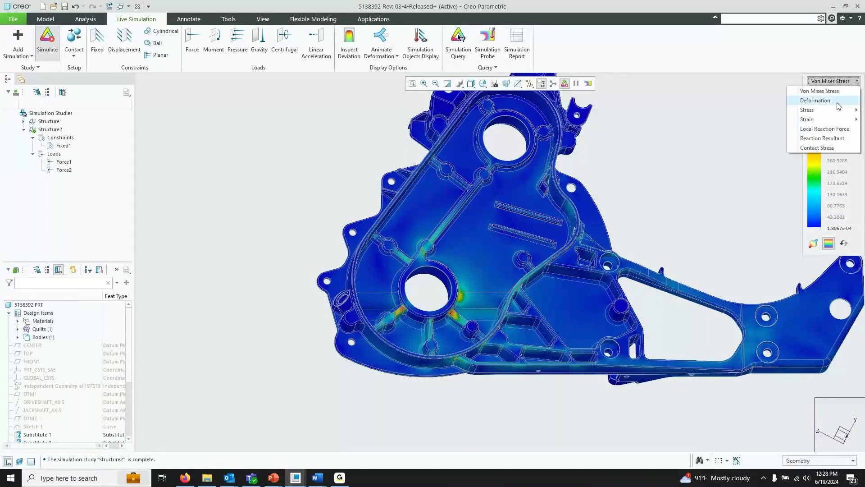
{"action": "left_click", "coordinate": [816, 100]}
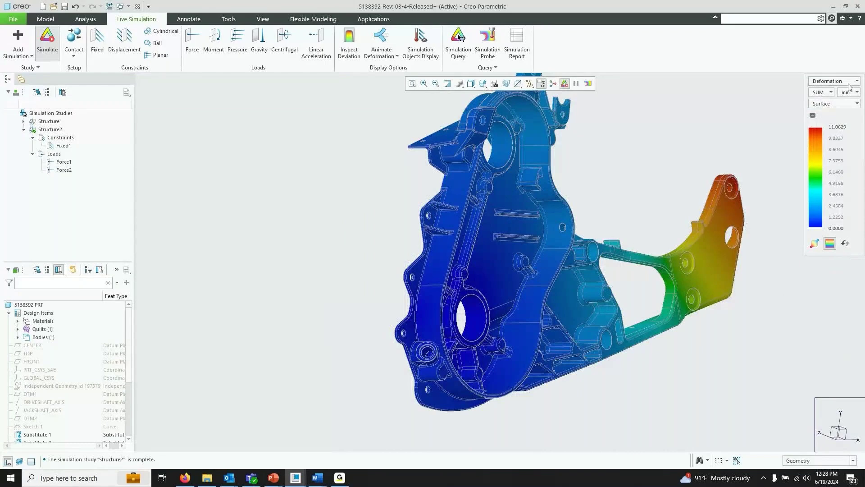
Step: Switch back to Von Mises stress and examine the hot spot where the rib joins the lower bore
{"action": "left_click", "coordinate": [851, 84]}
{"action": "left_click", "coordinate": [830, 84]}
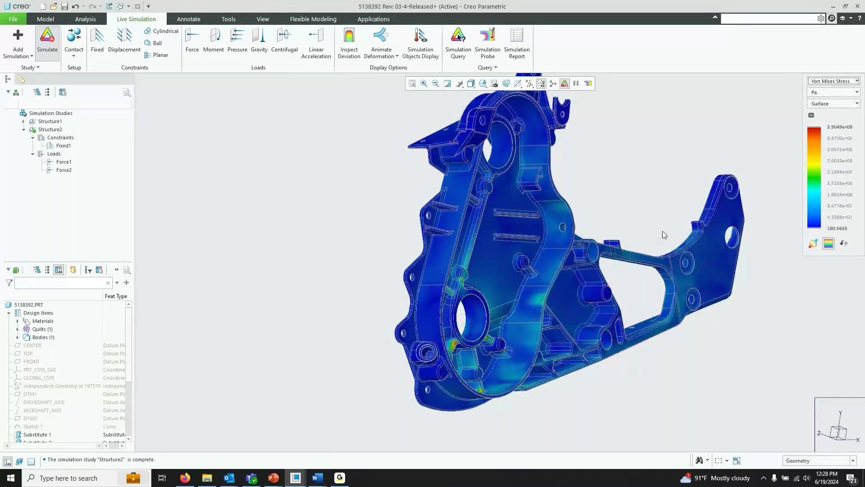
{"action": "middle_click_drag", "start_coordinate": [566, 315], "coordinate": [549, 319]}
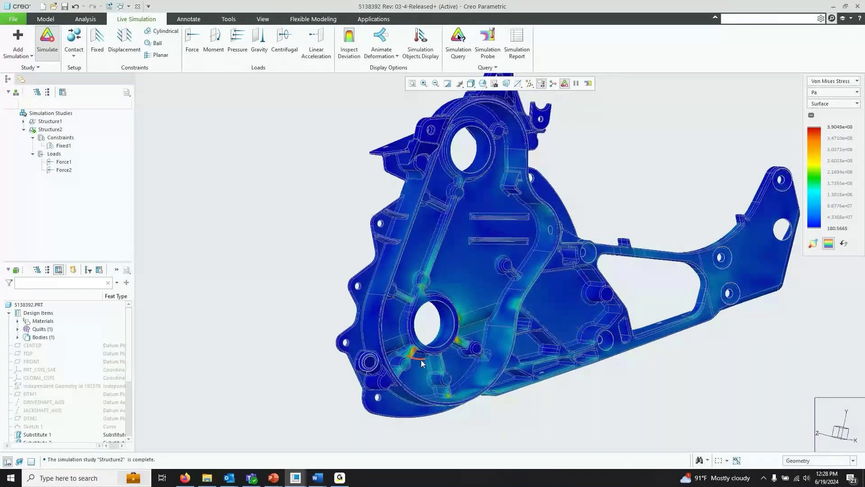
{"action": "scroll", "coordinate": [422, 363], "scroll_direction": "up", "scroll_amount": 5}
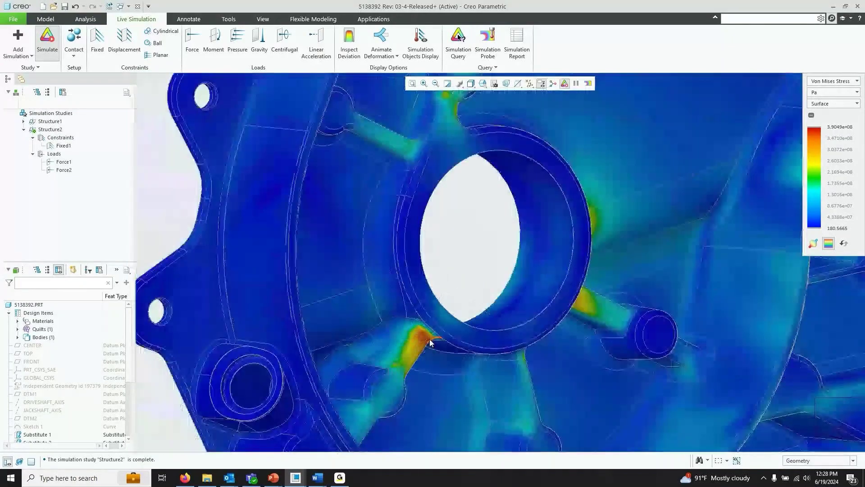
{"action": "scroll", "coordinate": [430, 344], "scroll_direction": "down", "scroll_amount": 5}
{"action": "scroll", "coordinate": [280, 222], "scroll_direction": "up", "scroll_amount": 3}
Step: View the whole housing with the live simulation off and enlarge the message log to read earlier messages
{"action": "mouse_move", "coordinate": [279, 221]}
{"action": "middle_mouse_down"}
{"action": "mouse_move", "coordinate": [247, 225]}
{"action": "mouse_move", "coordinate": [269, 234]}
{"action": "middle_mouse_up"}
{"action": "scroll", "coordinate": [270, 233], "scroll_direction": "down", "scroll_amount": 4}
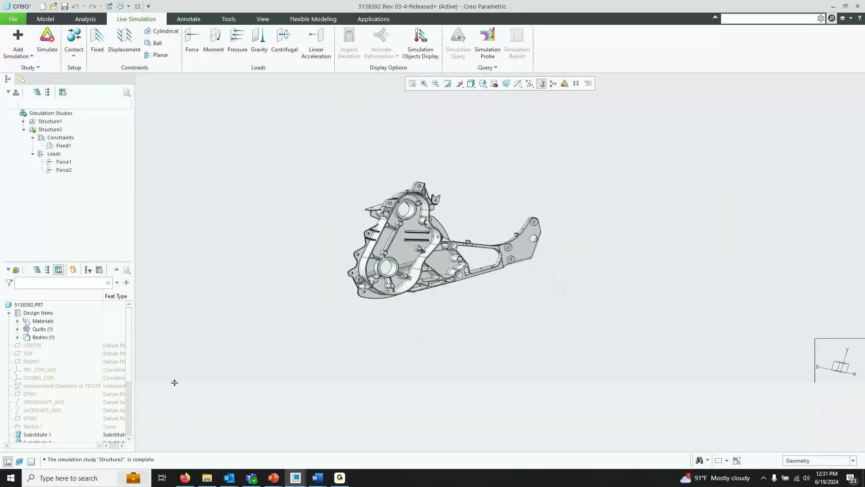
{"action": "mouse_move", "coordinate": [177, 395]}
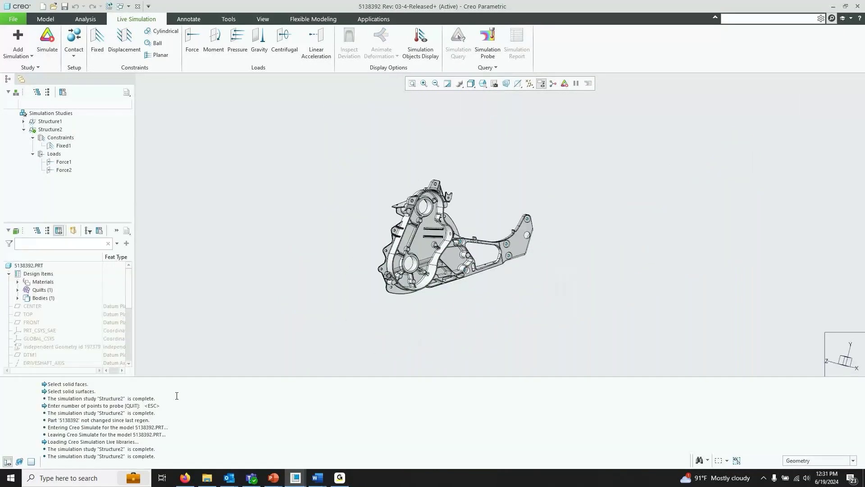
Step: Review the latest simulation study messages in the message log and shrink the log to a single line
{"action": "left_click_drag", "start_coordinate": [99, 418], "coordinate": [179, 455]}
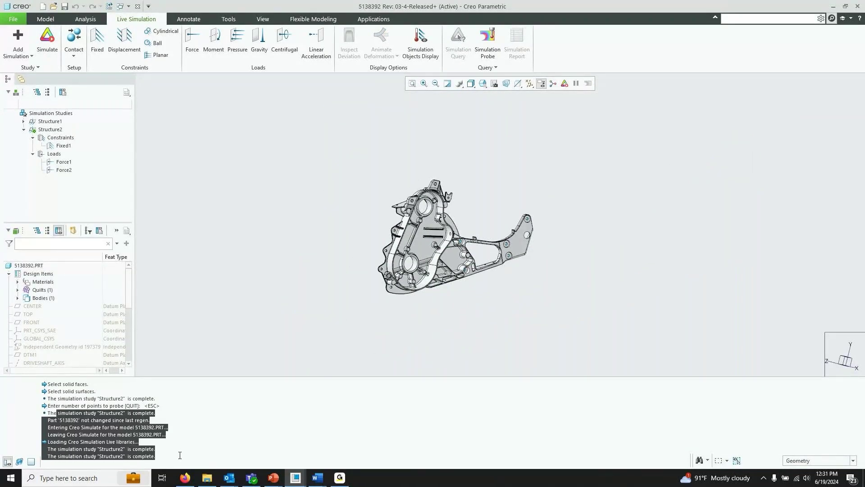
{"action": "left_click", "coordinate": [211, 423]}
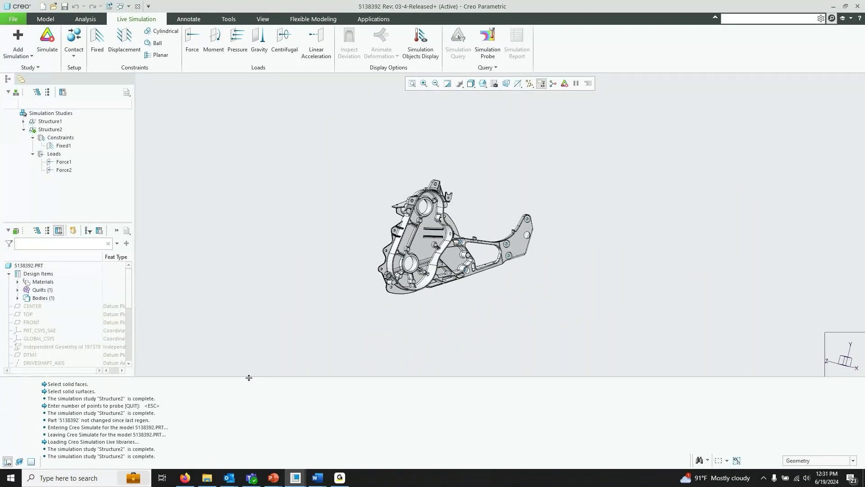
{"action": "left_click_drag", "start_coordinate": [249, 377], "coordinate": [247, 431]}
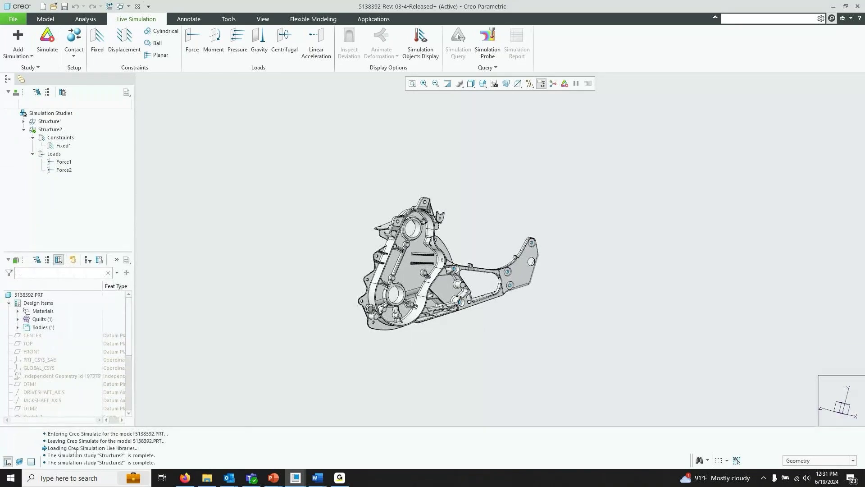
{"action": "left_click_drag", "start_coordinate": [57, 455], "coordinate": [182, 460]}
{"action": "left_click", "coordinate": [181, 461]}
{"action": "left_click_drag", "start_coordinate": [190, 426], "coordinate": [191, 463]}
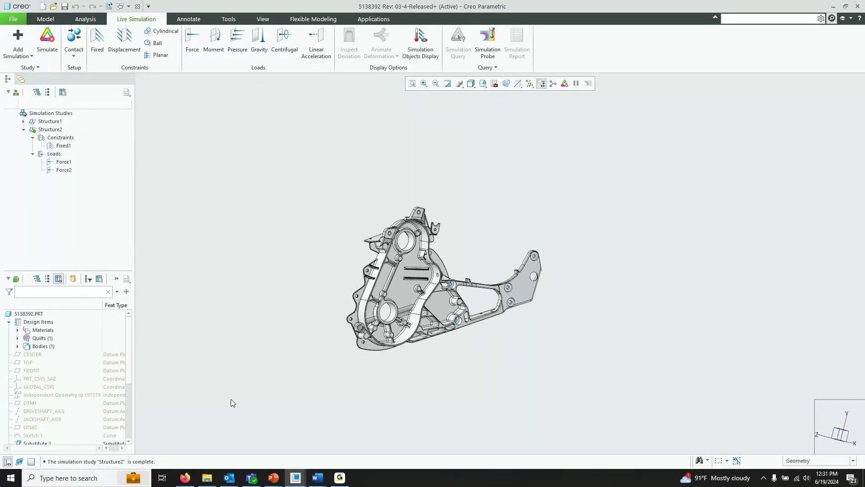
Step: Run the live simulation of Structure2, enlarge the message log to several lines and examine the Von Mises stress around the lower bore
{"action": "left_click", "coordinate": [47, 41]}
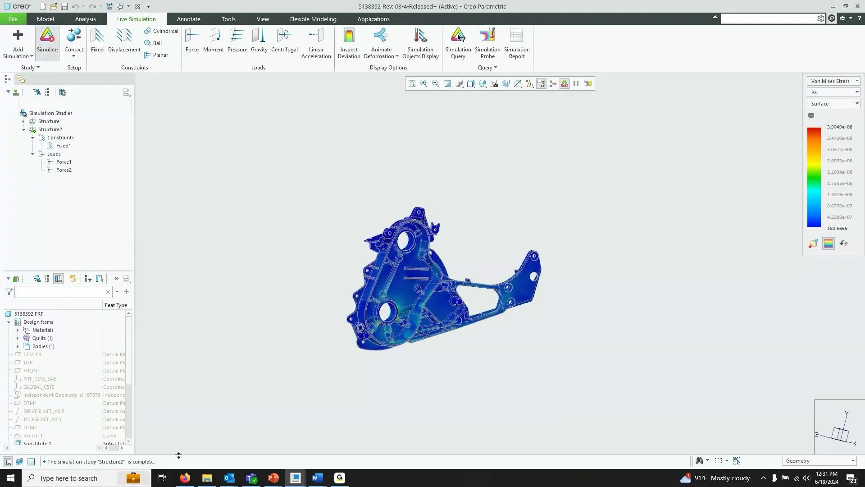
{"action": "left_click_drag", "start_coordinate": [180, 454], "coordinate": [187, 417]}
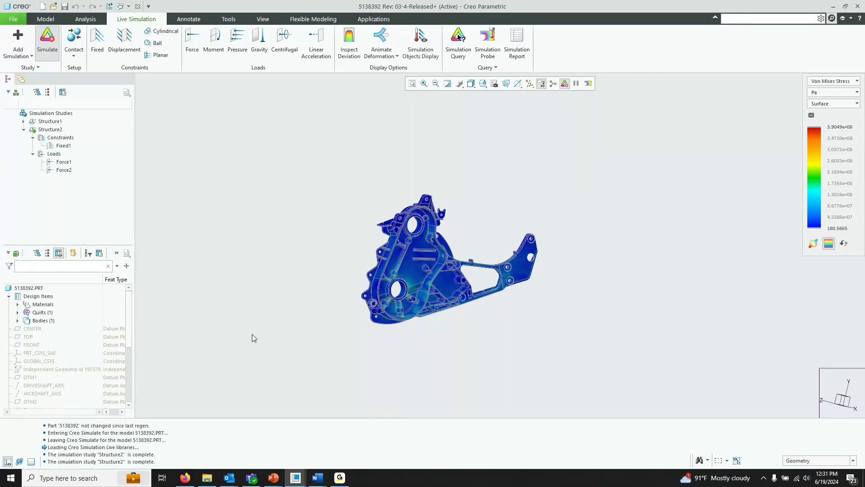
{"action": "scroll", "coordinate": [406, 270], "scroll_direction": "up", "scroll_amount": 5}
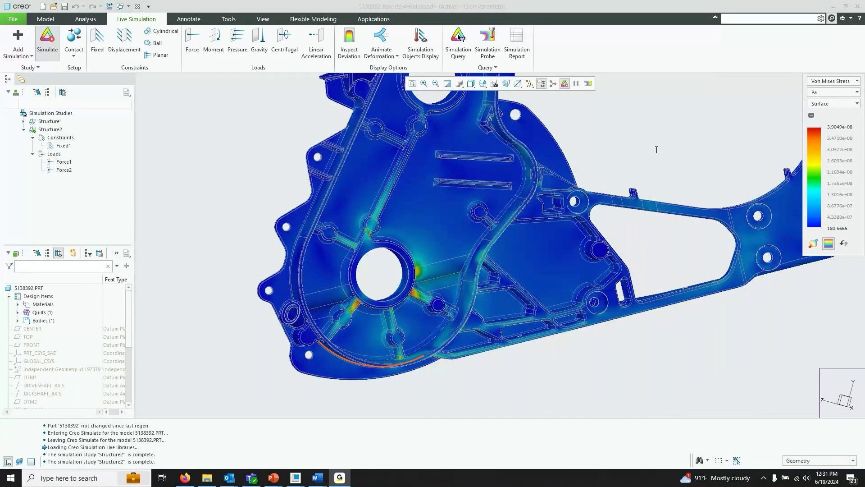
{"action": "left_click", "coordinate": [731, 57]}
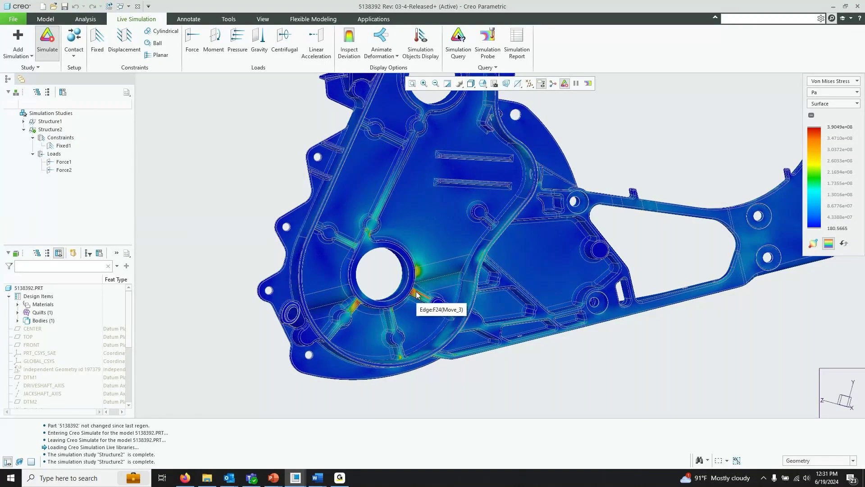
{"action": "scroll", "coordinate": [415, 295], "scroll_direction": "up", "scroll_amount": 5}
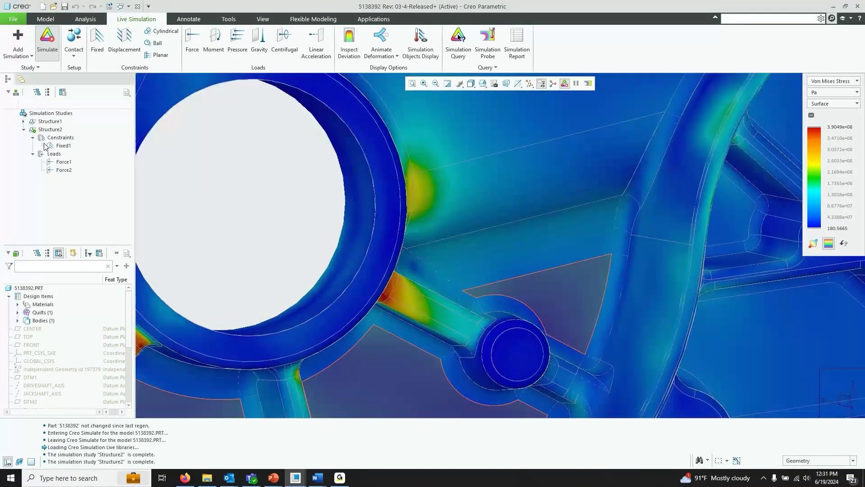
{"action": "key", "text": "ctrl+d"}
Step: Activate the Structure1 study and add a fixed constraint on the inner surfaces of the lower bore
{"action": "left_click", "coordinate": [54, 120]}
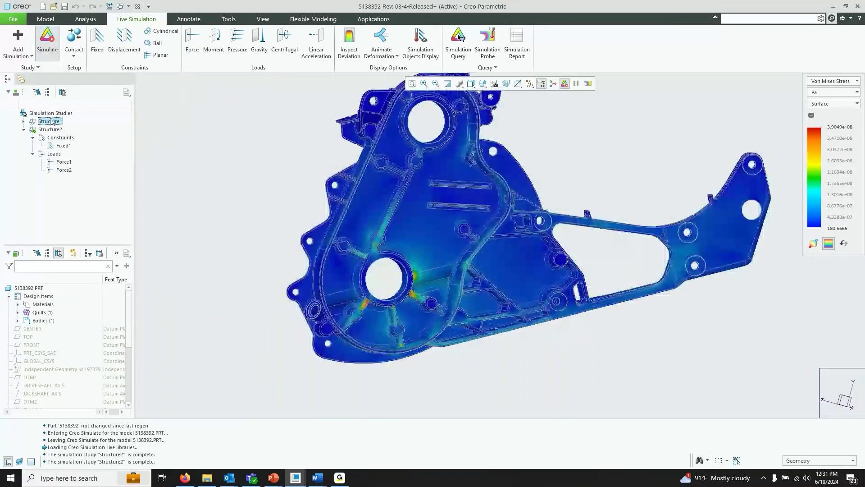
{"action": "left_click", "coordinate": [59, 103]}
{"action": "left_click", "coordinate": [97, 41]}
{"action": "left_click", "coordinate": [404, 285]}
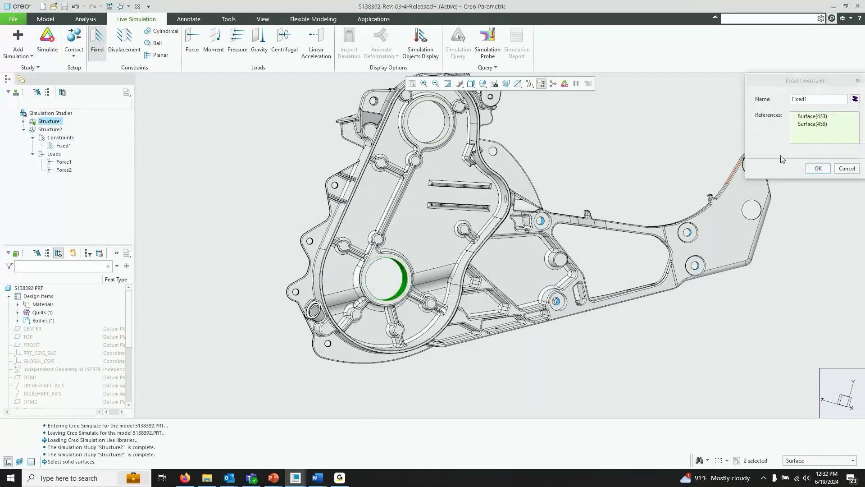
{"action": "left_click", "coordinate": [817, 170]}
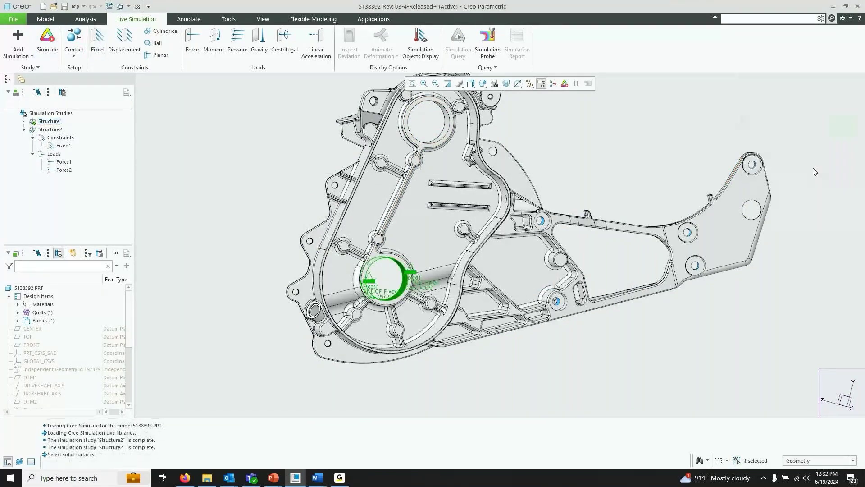
Step: Apply a total force in negative Y of PRT_CSYS_SAE to the upper bore's inner surfaces and display the live Von Mises stress
{"action": "left_click", "coordinate": [192, 41]}
{"action": "scroll", "coordinate": [460, 118], "scroll_direction": "up", "scroll_amount": 5}
{"action": "left_click", "coordinate": [414, 128]}
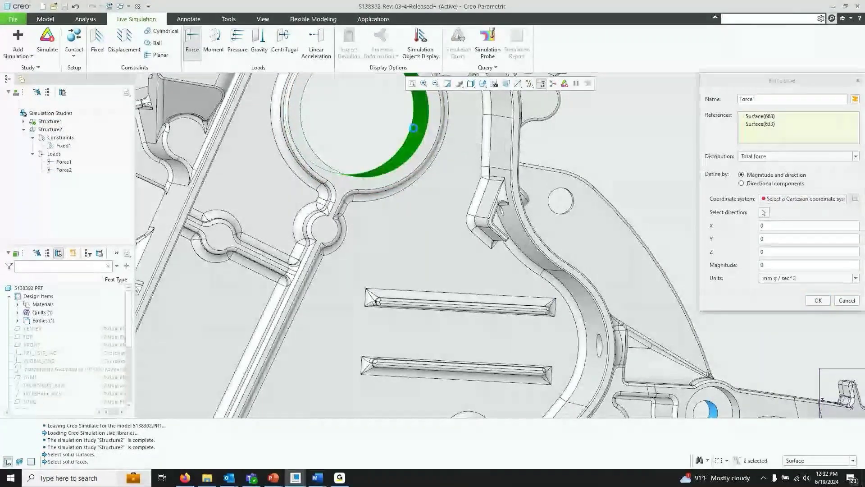
{"action": "scroll", "coordinate": [414, 128], "scroll_direction": "down", "scroll_amount": 3}
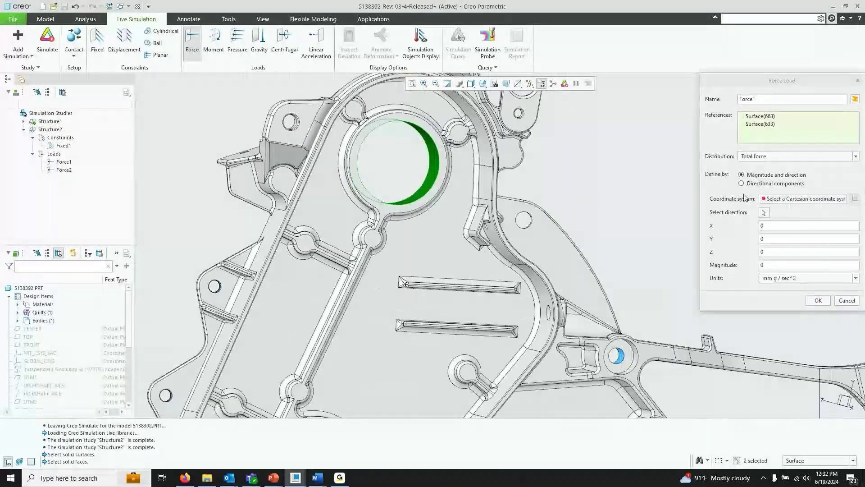
{"action": "left_click", "coordinate": [785, 199]}
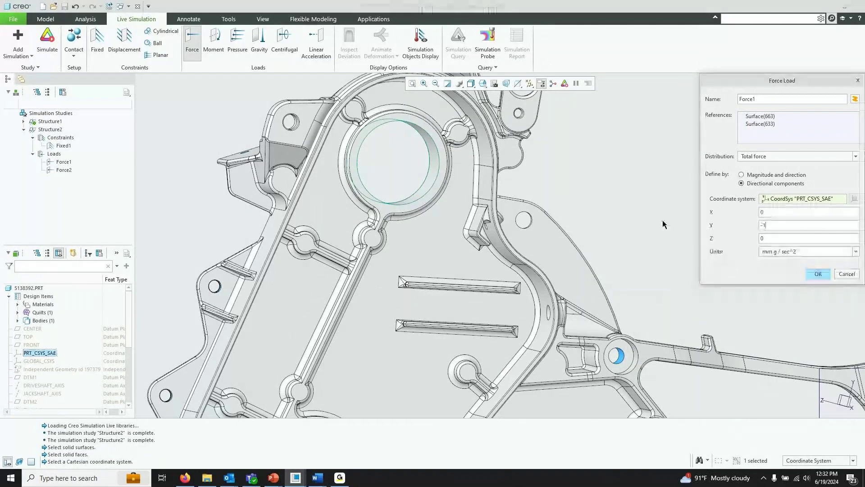
{"action": "key", "text": "Return"}
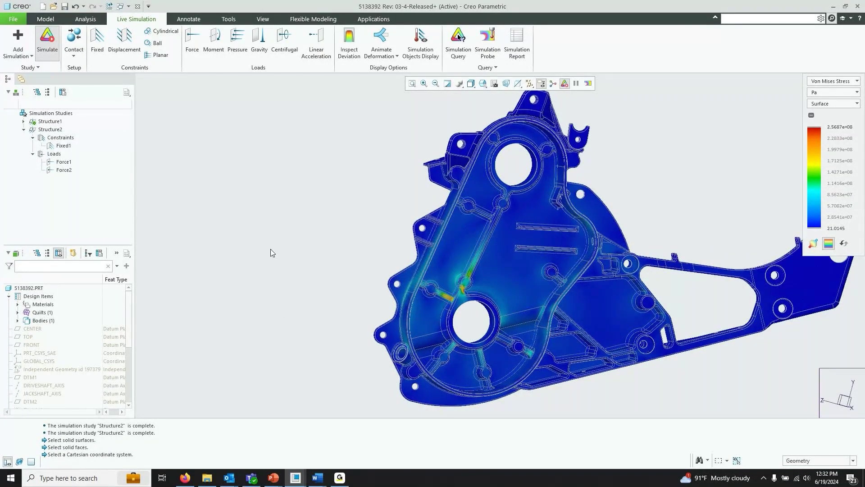
{"action": "scroll", "coordinate": [271, 253], "scroll_direction": "up", "scroll_amount": 2}
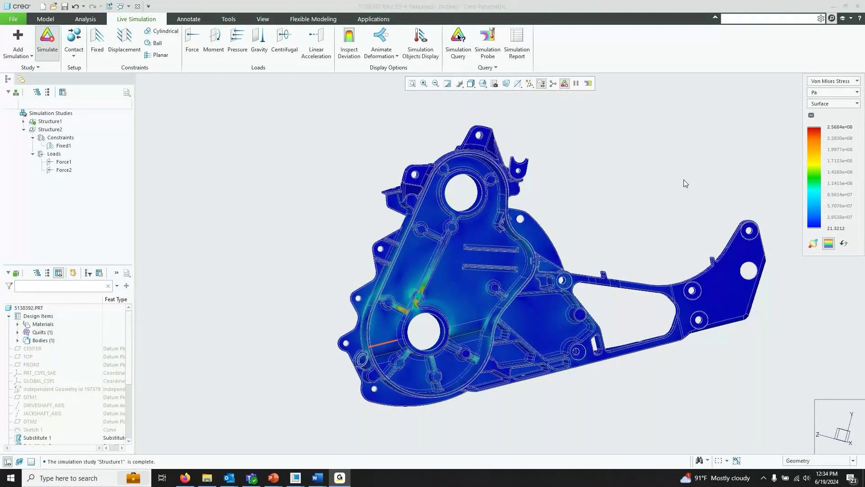
Step: Switch to the CSLWebinar2024.pptx presentation in PowerPoint and present the "Require further information?" slide full screen
{"action": "mouse_move", "coordinate": [273, 478]}
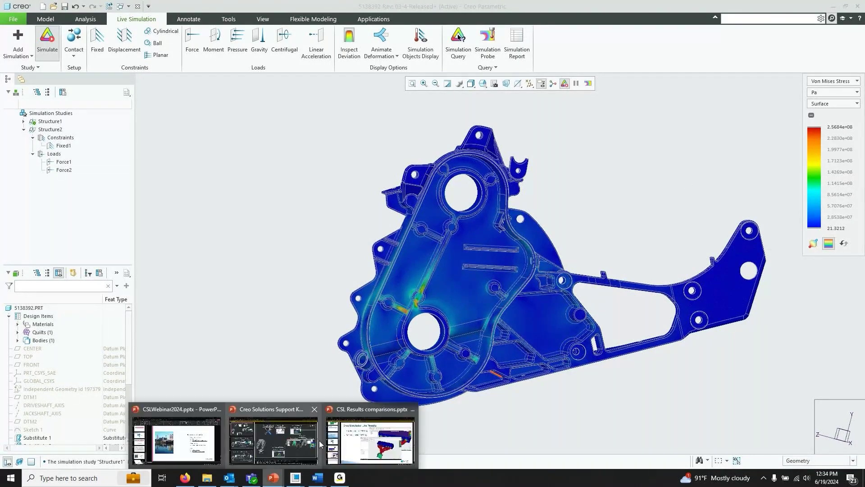
{"action": "left_click", "coordinate": [177, 439]}
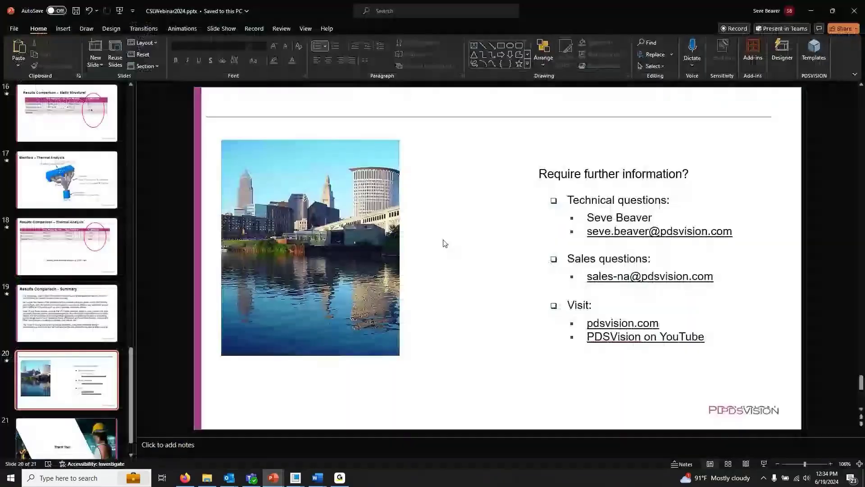
{"action": "key", "text": "shift+F5"}
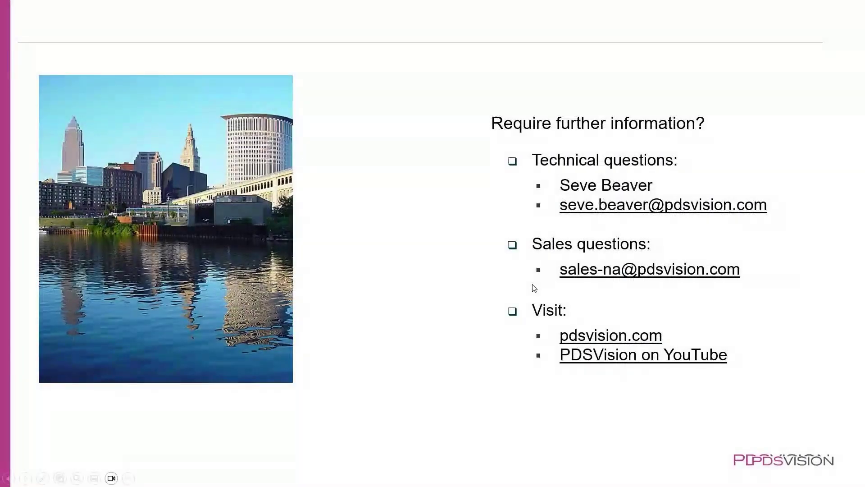